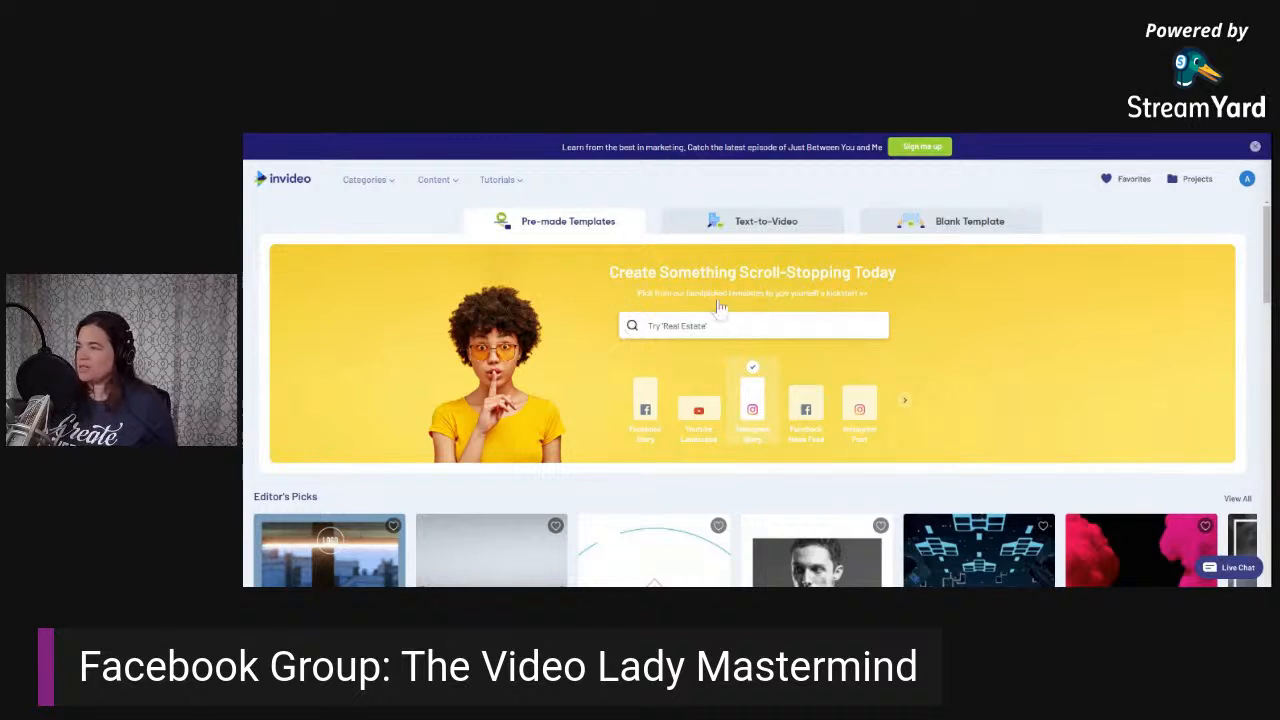
Examine the template search suggestions, the available video formats and the Editor's Picks templates.
left_click(700, 326)
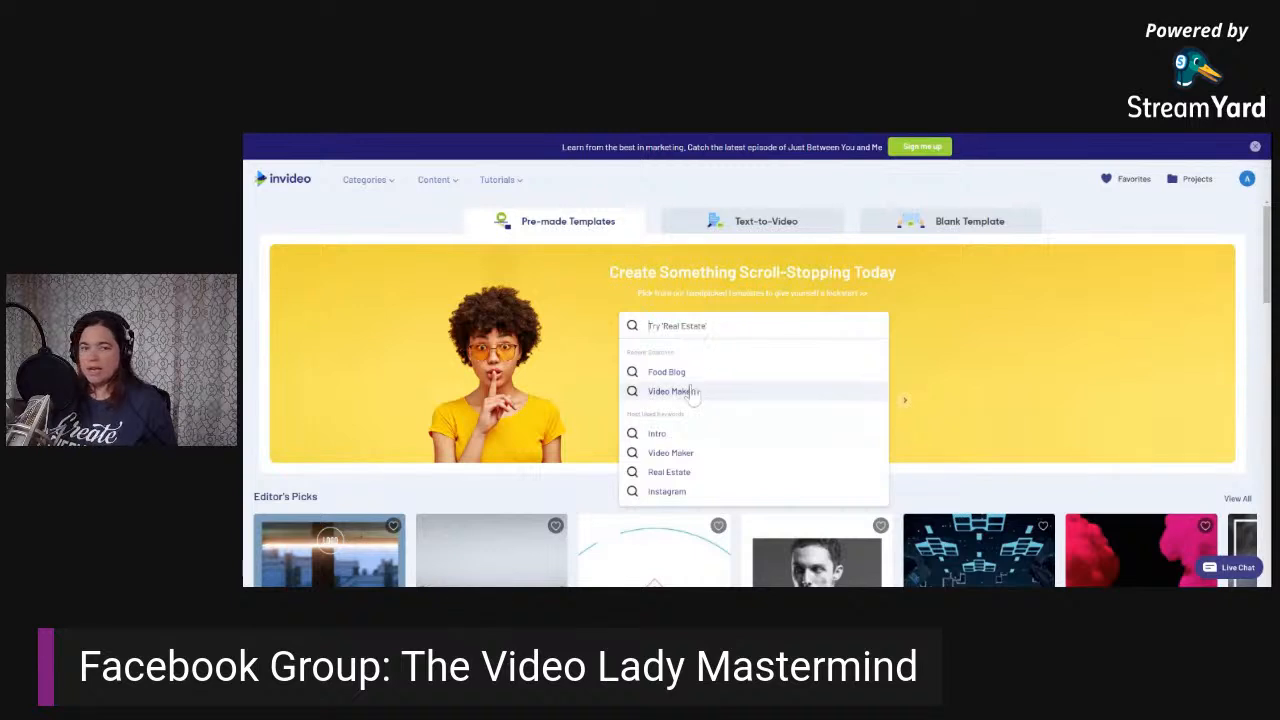
left_click(1020, 337)
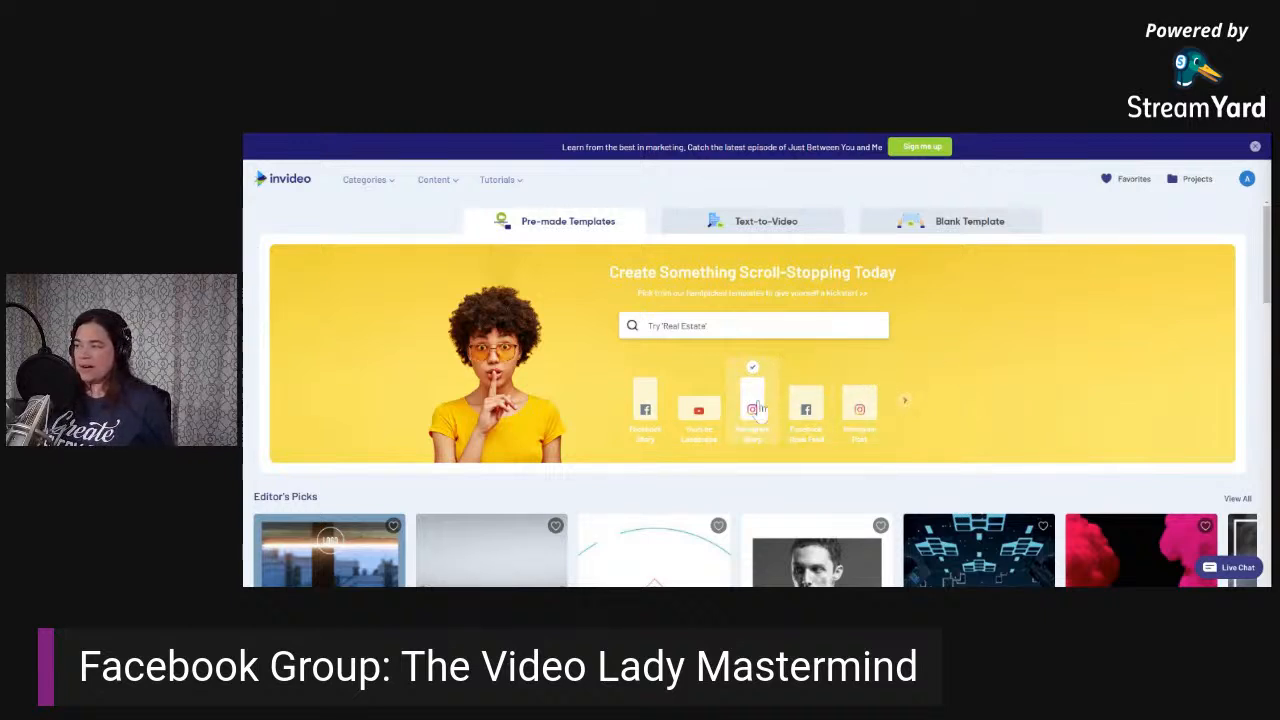
left_click(907, 406)
left_click(909, 410)
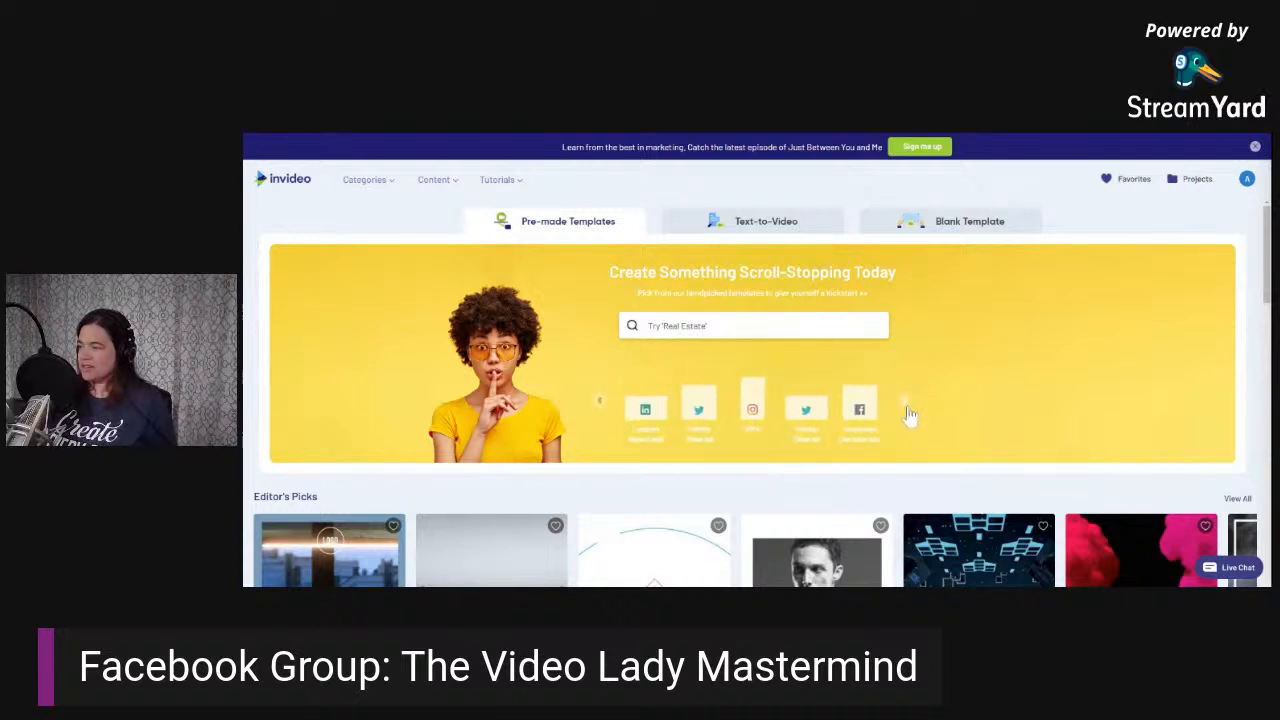
left_click(601, 401)
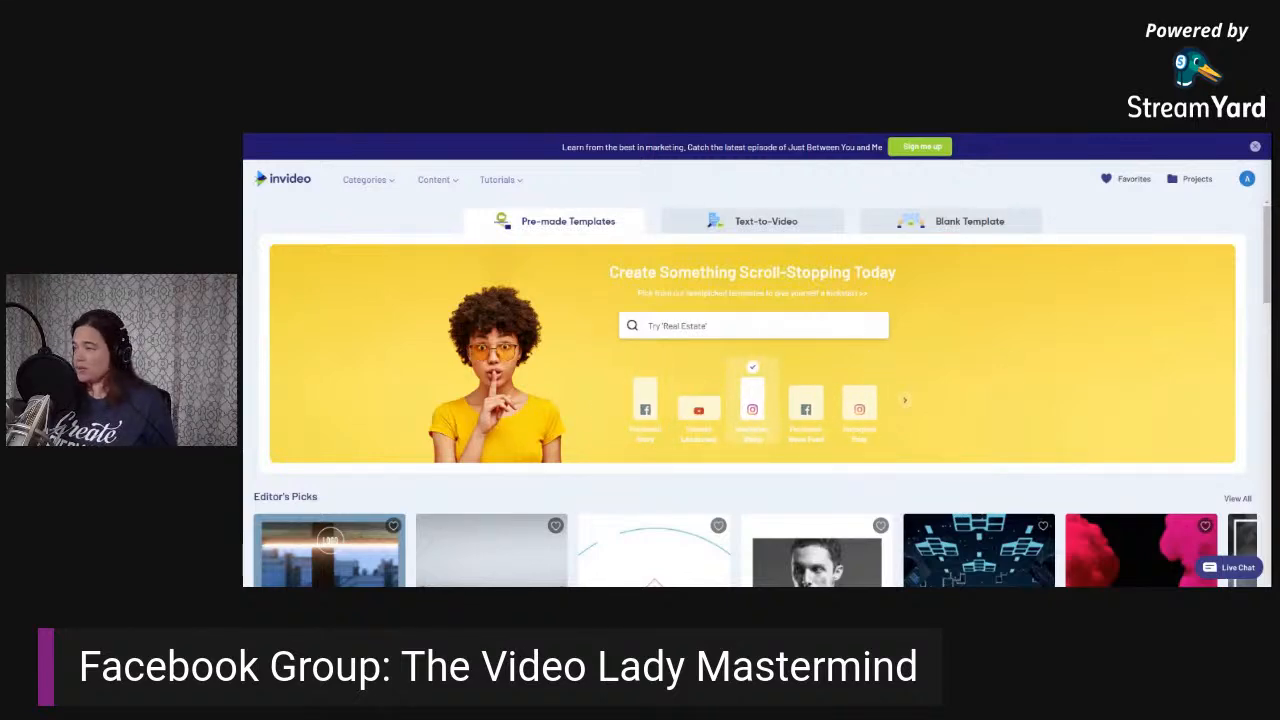
scroll(800, 330, "down", 5)
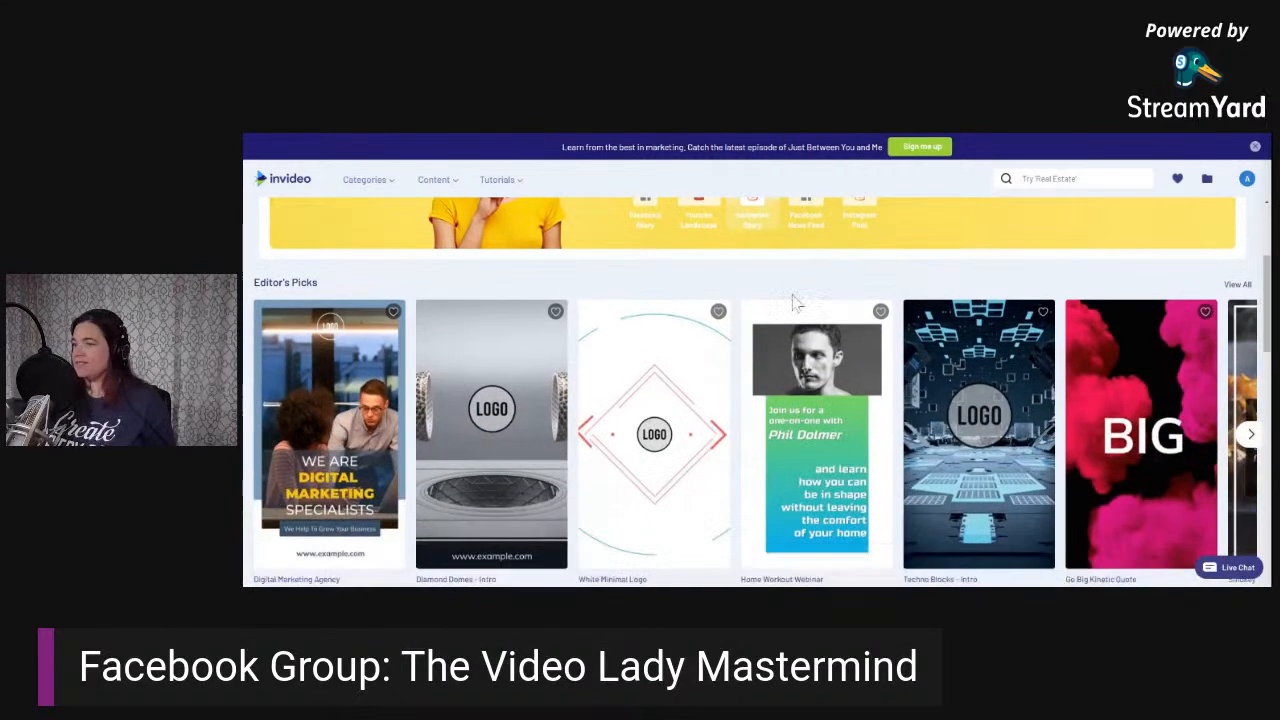
scroll(780, 330, "down", 5)
scroll(742, 347, "down", 2)
scroll(735, 360, "up", 5)
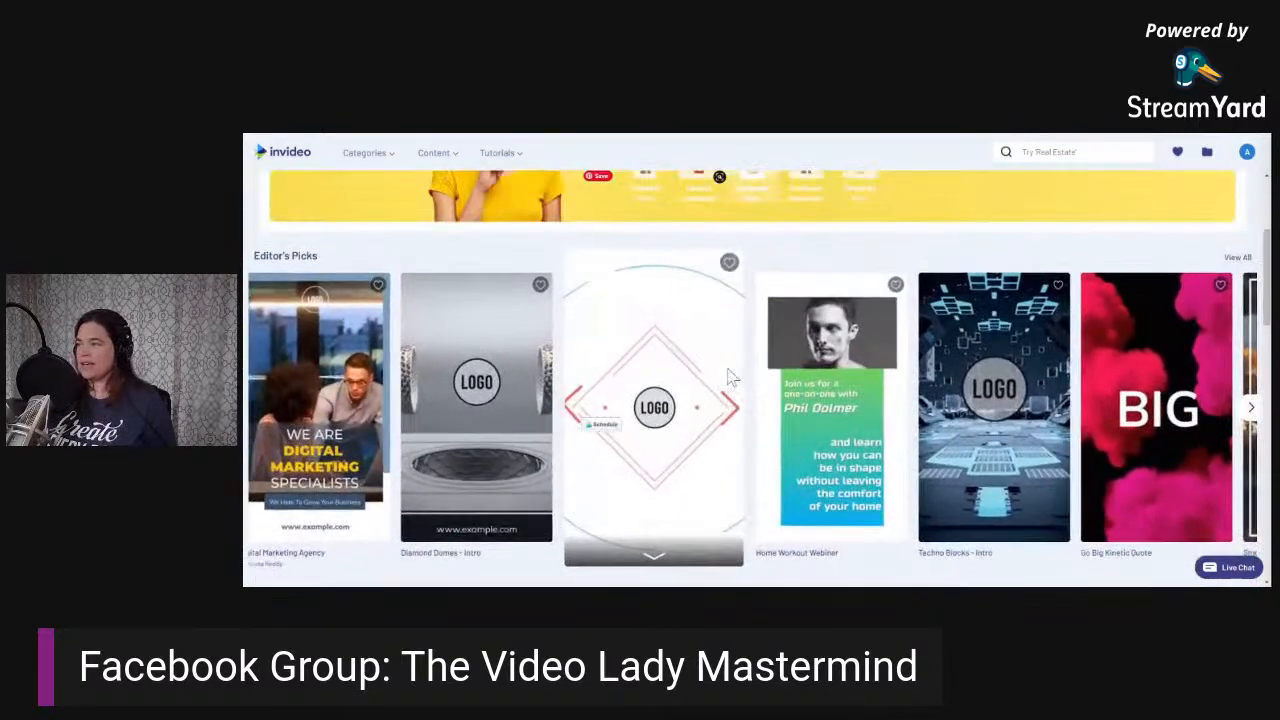
scroll(730, 377, "up", 5)
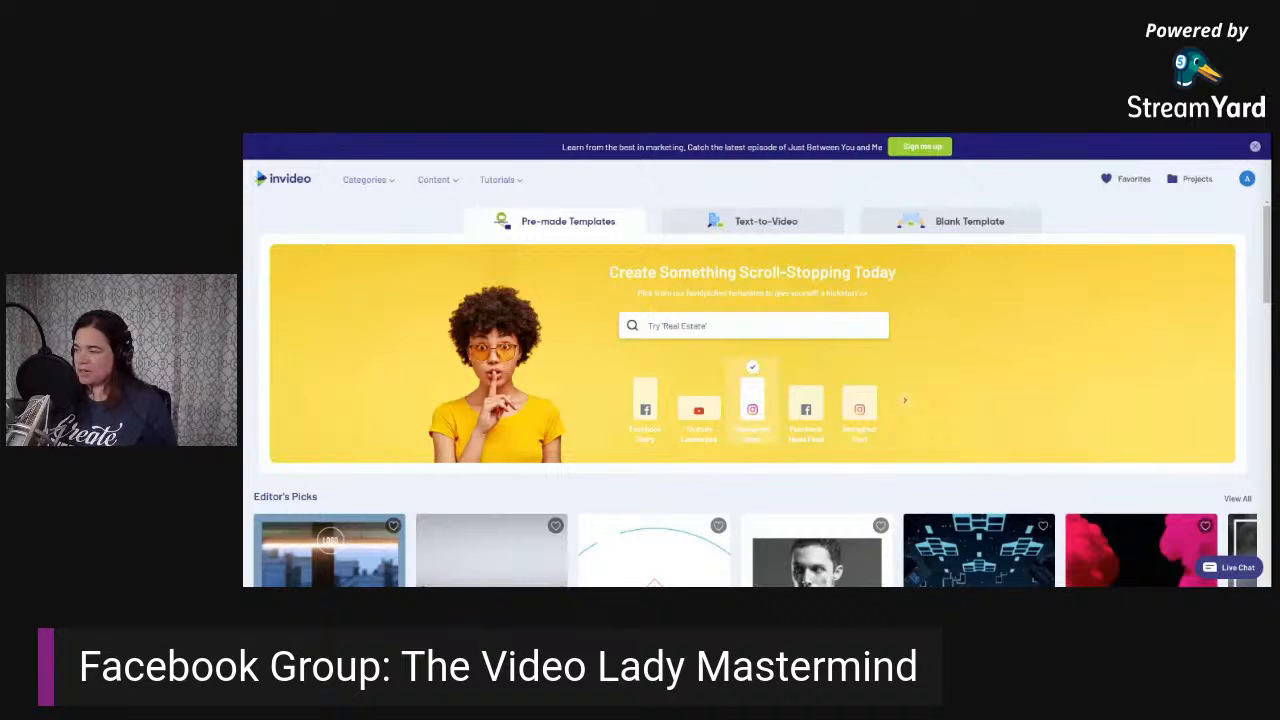
Search the pre-made templates for "food blog".
left_click(772, 334)
type("food blog")
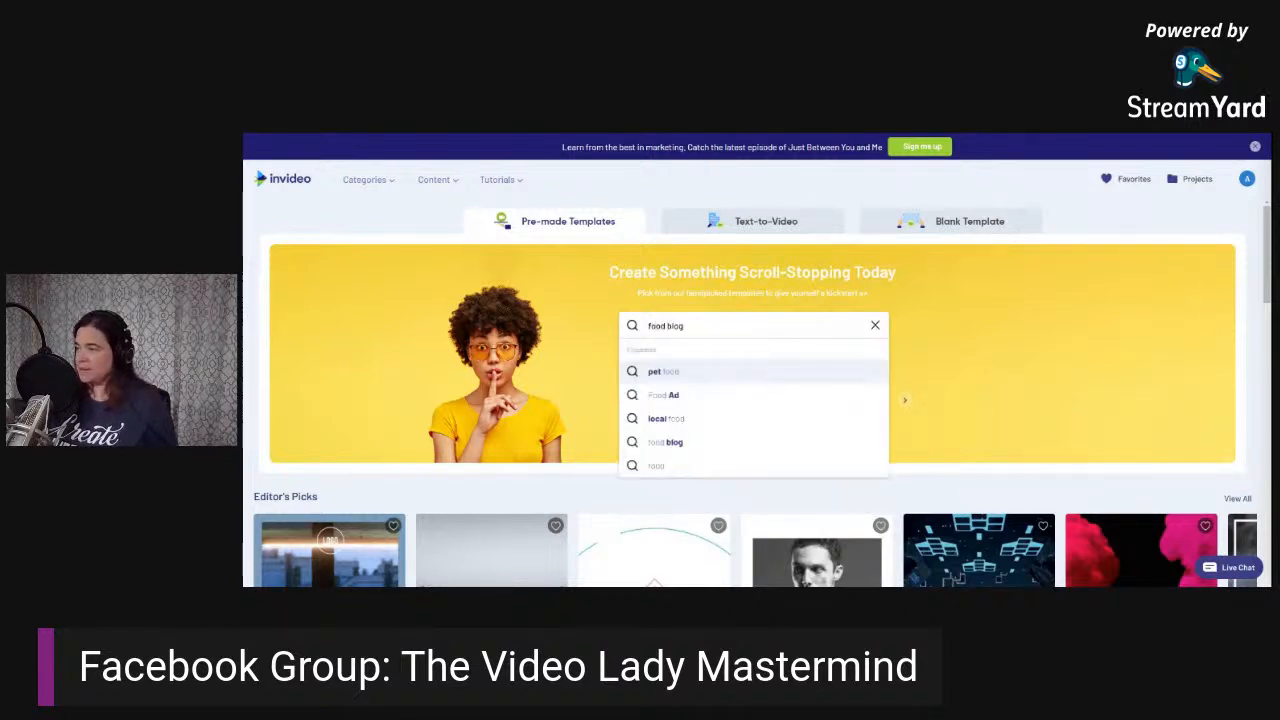
key("Return")
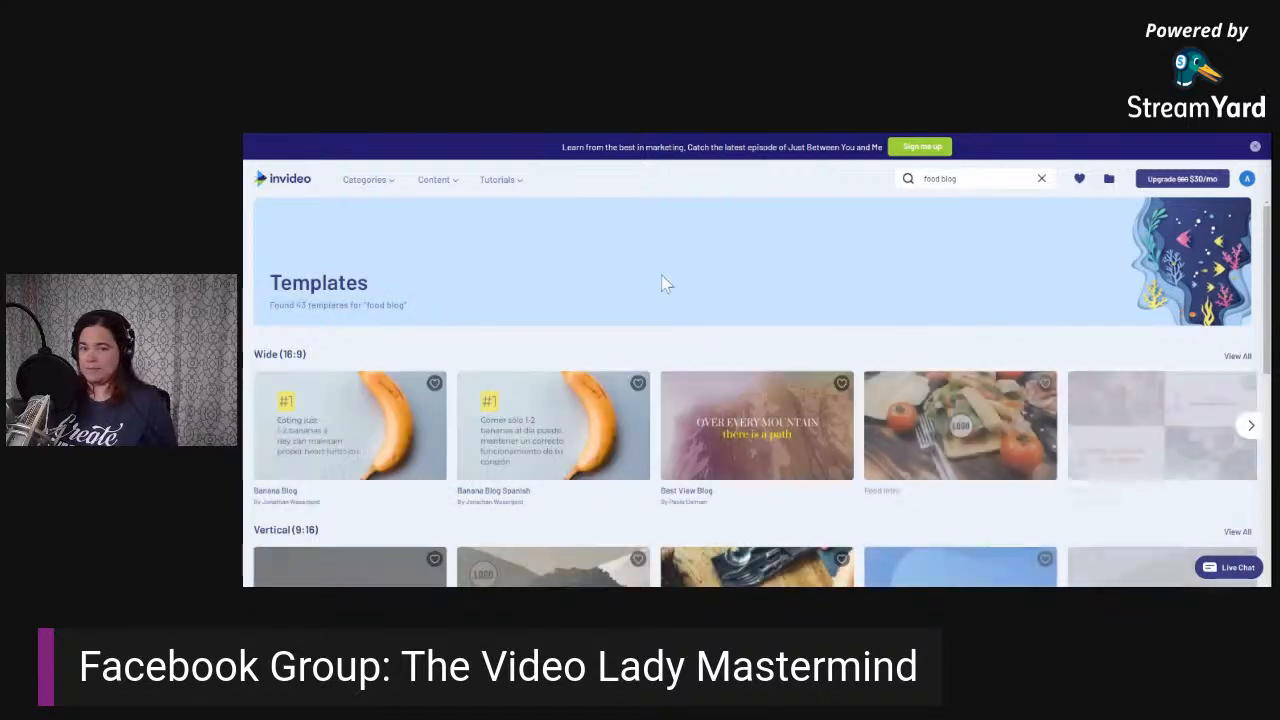
Create a project from the Food Day Sale template in the vertical (9:16) format.
scroll(760, 303, "down", 3)
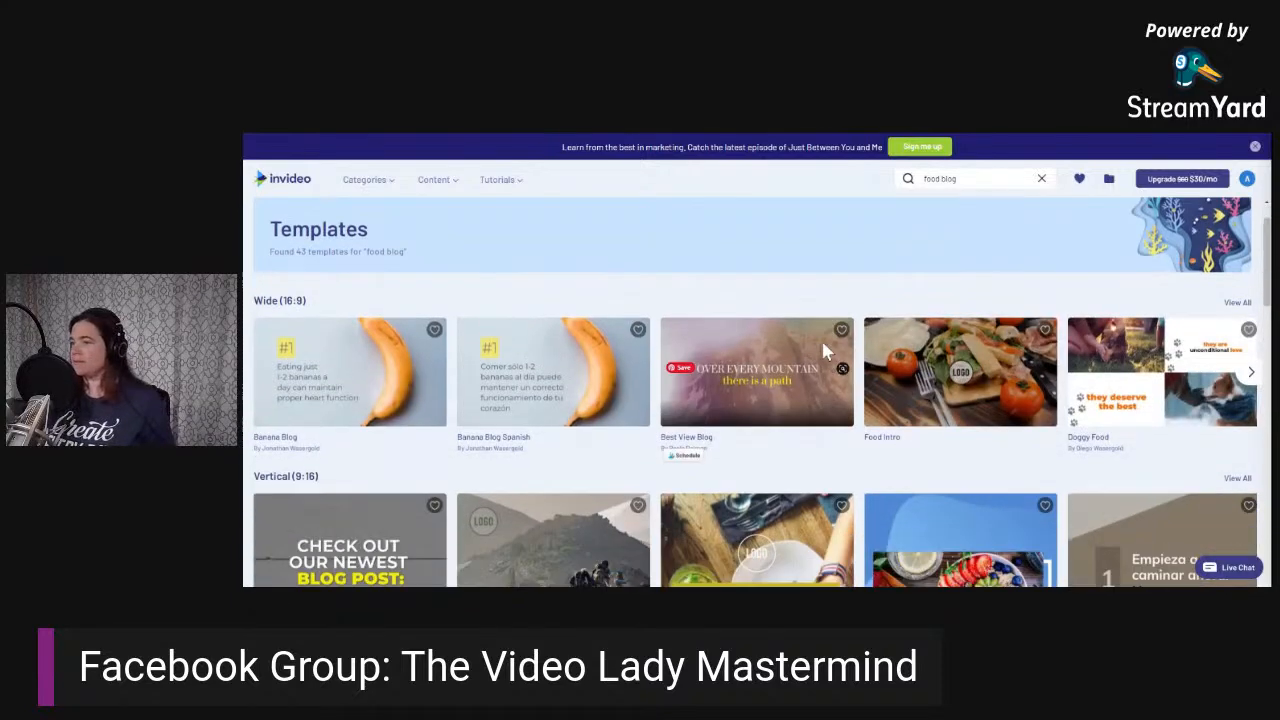
scroll(357, 259, "up", 3)
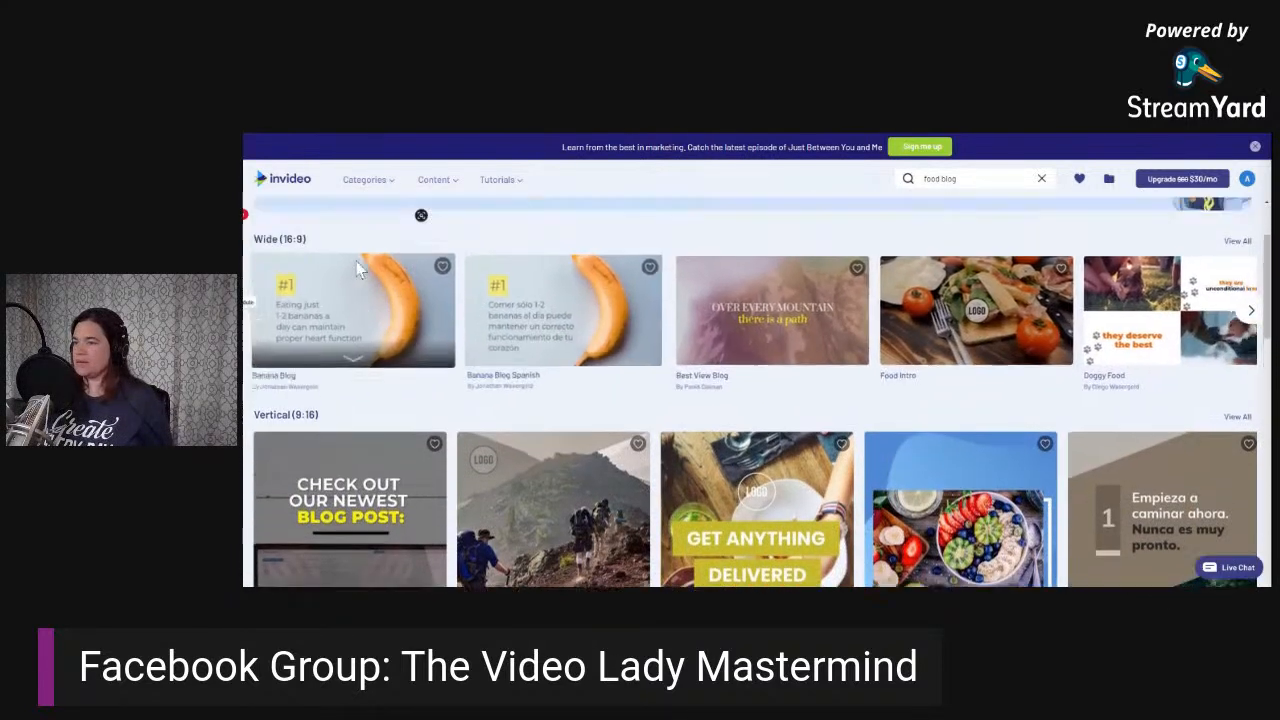
scroll(601, 480, "down", 3)
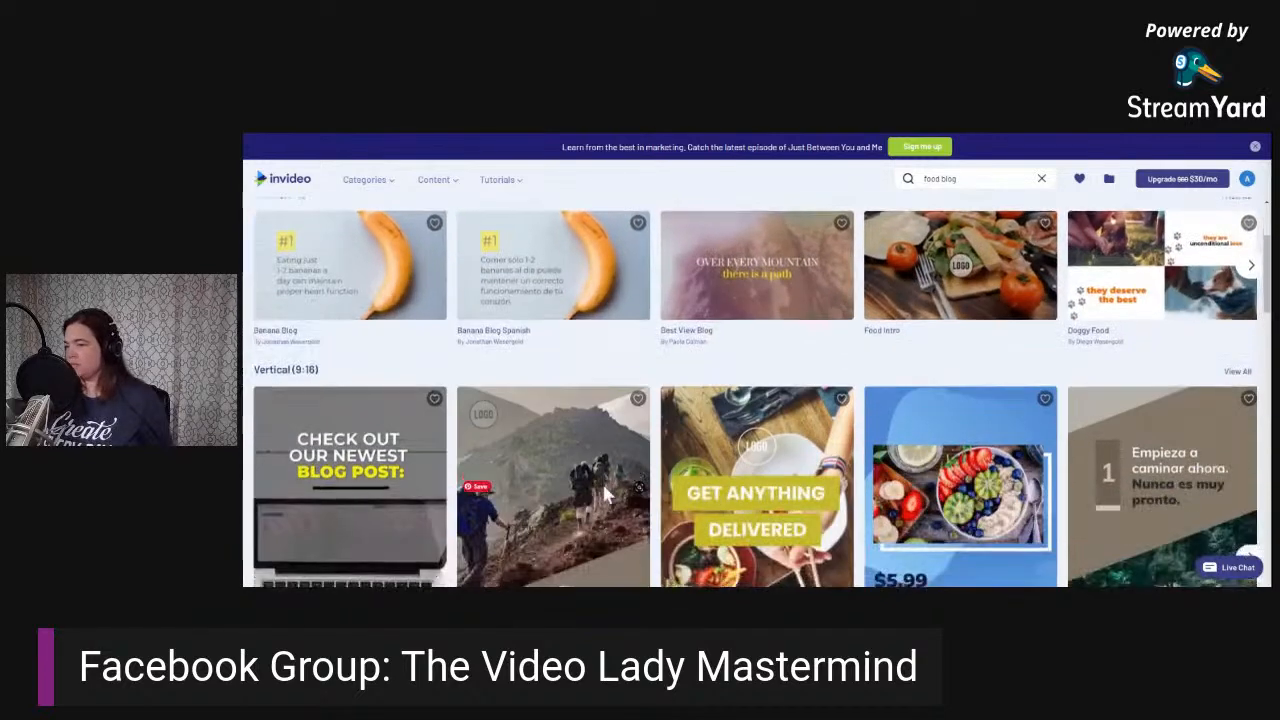
scroll(366, 422, "down", 1)
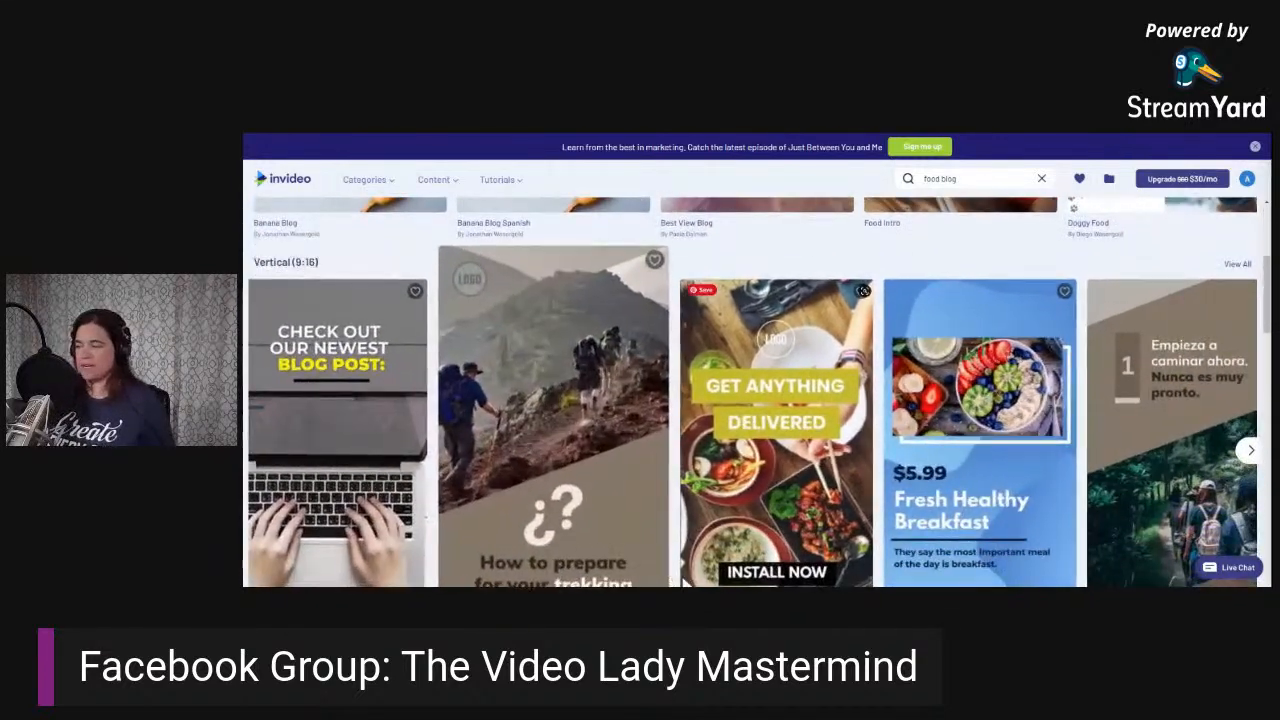
mouse_move(700, 570)
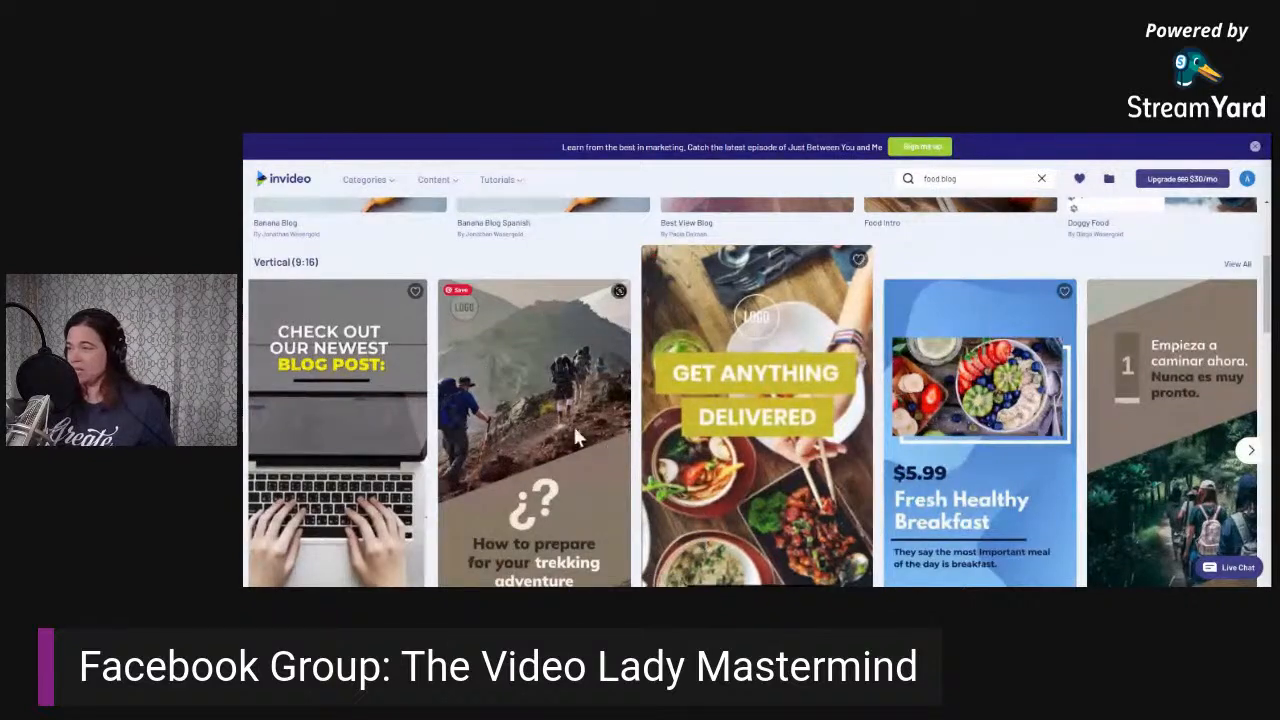
mouse_move(257, 420)
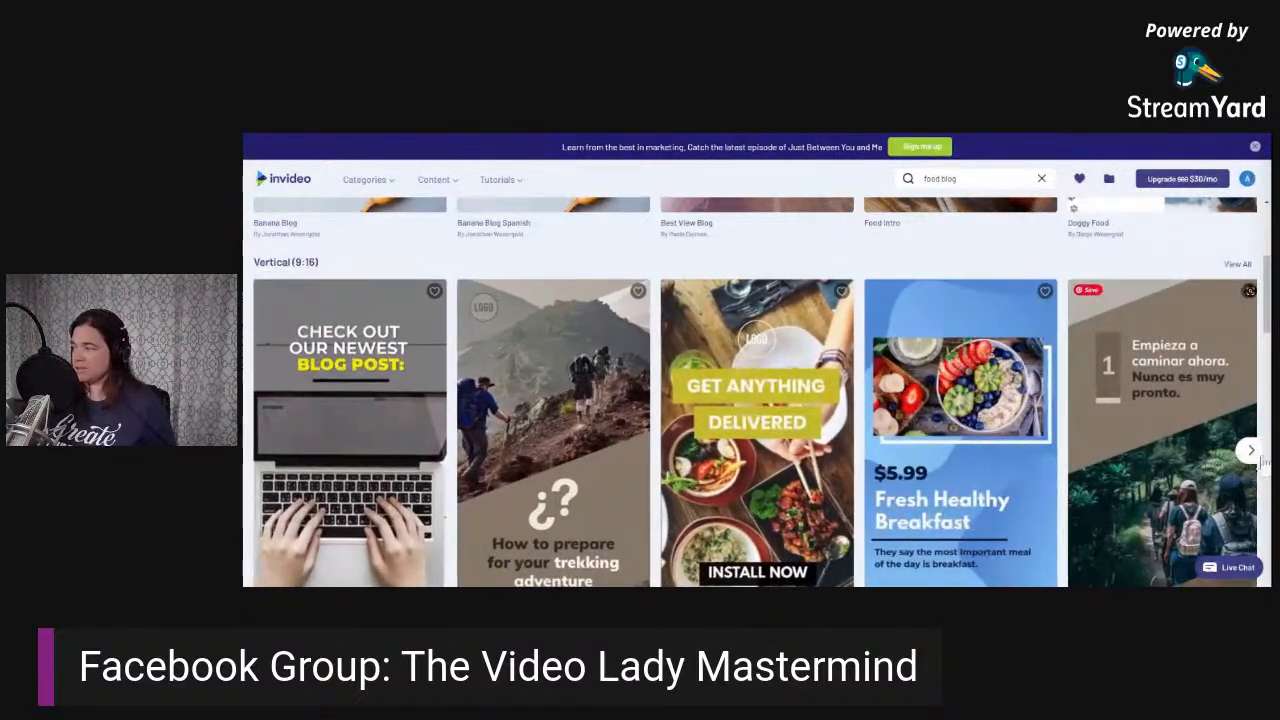
left_click(1250, 450)
left_click(1252, 452)
mouse_move(1130, 405)
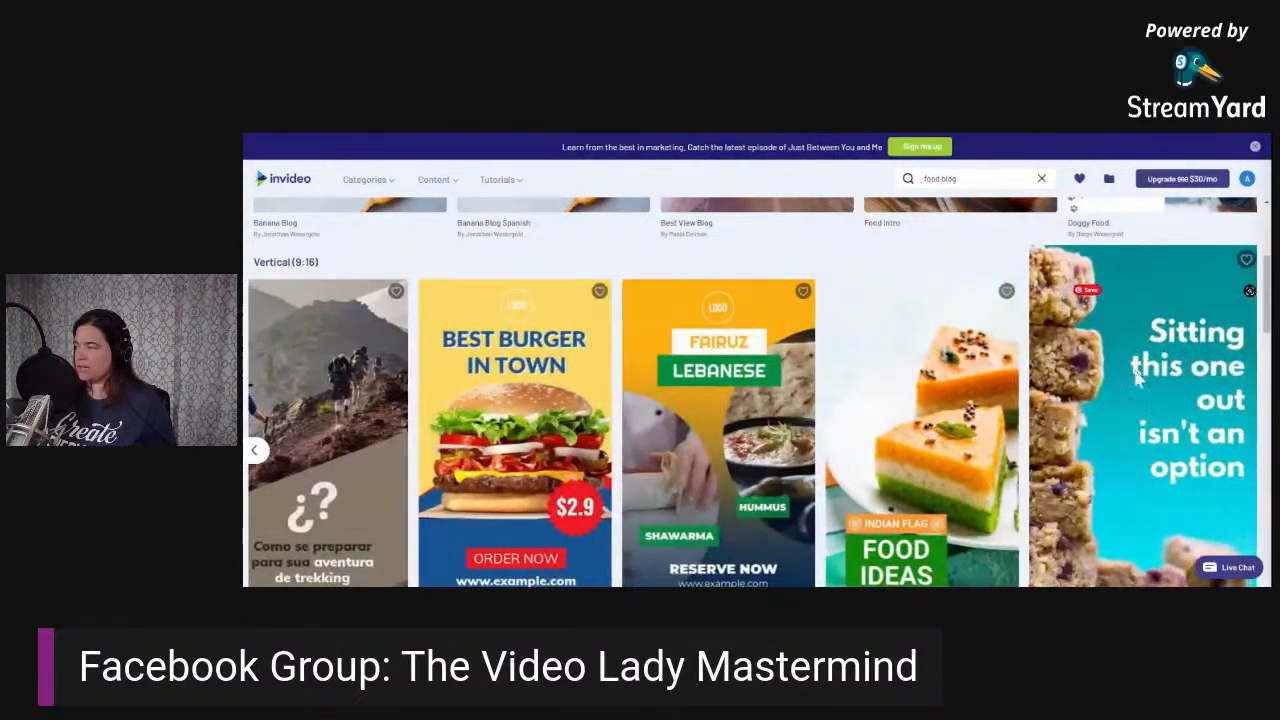
left_click(1152, 440)
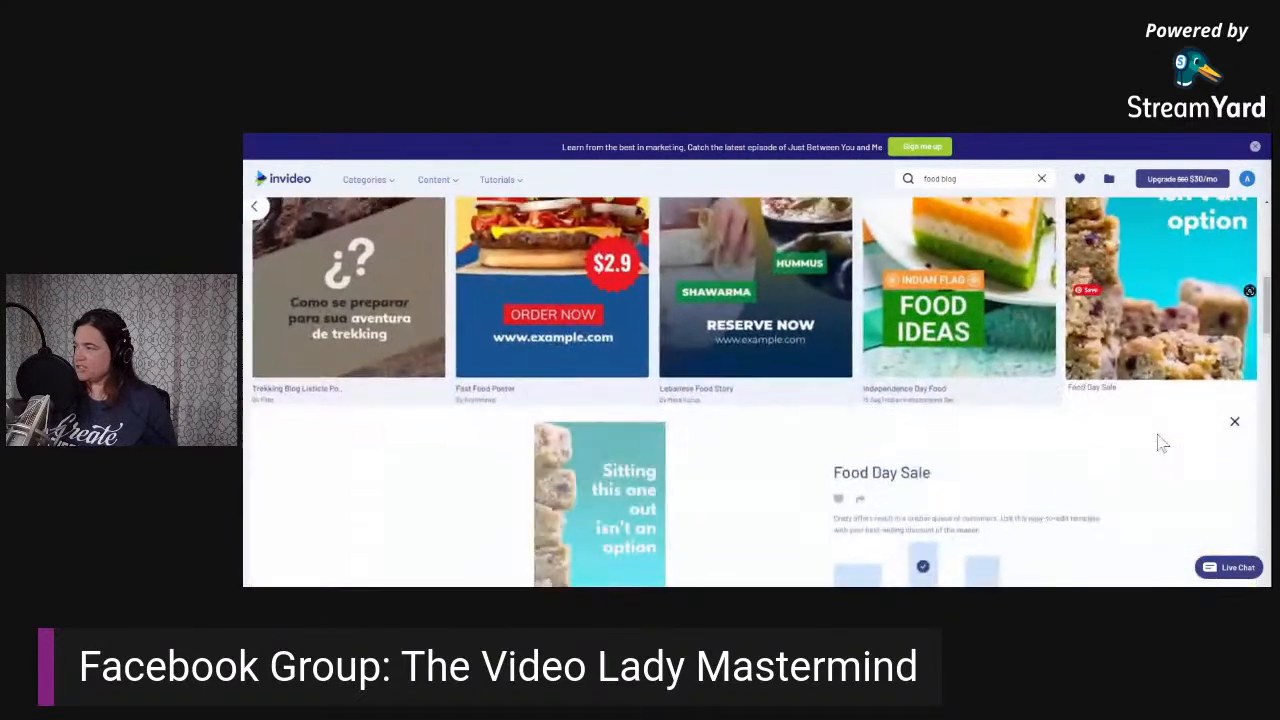
scroll(915, 545, "down", 2)
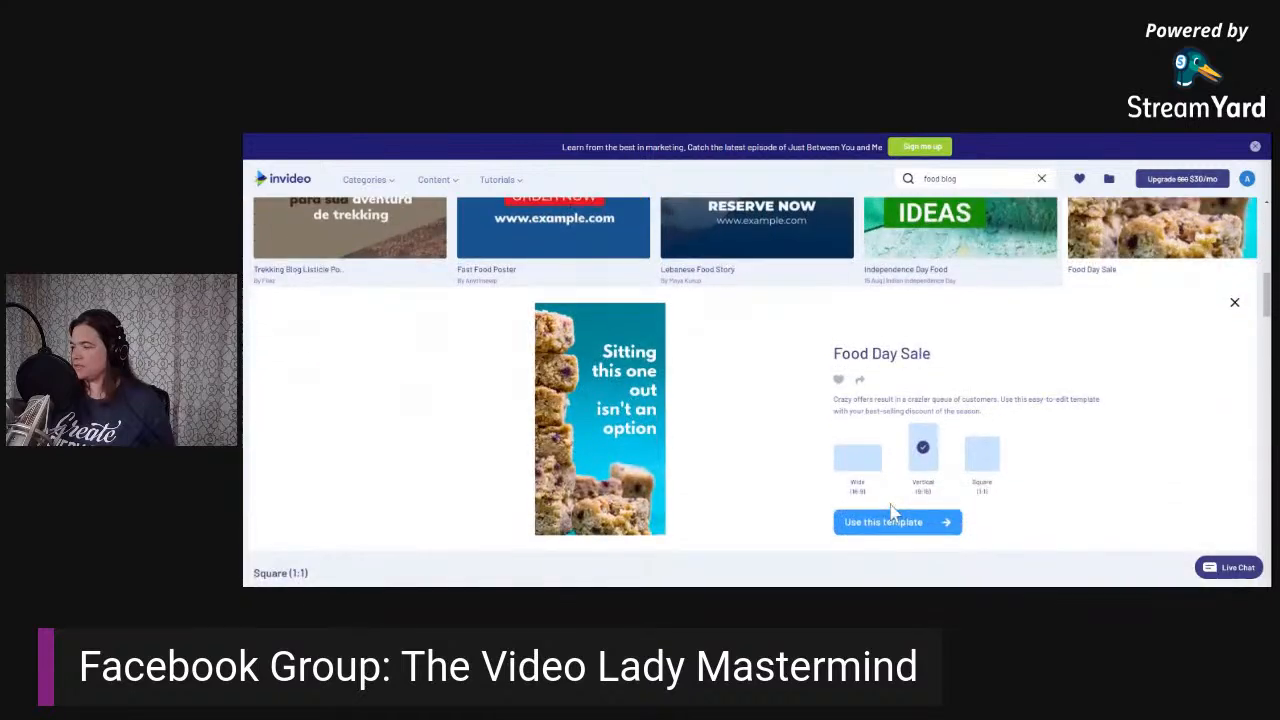
left_click(883, 526)
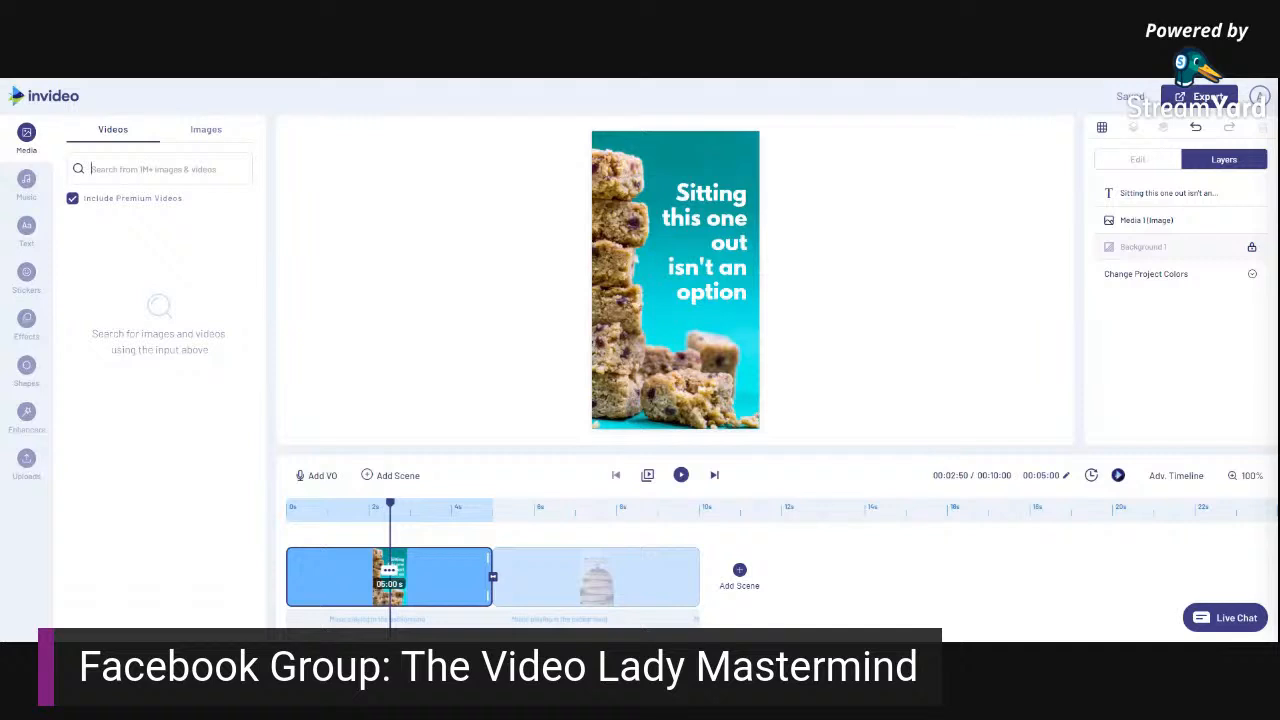
Examine the editor's stock media search and the music collection with its mood categories.
left_click(210, 138)
left_click(190, 160)
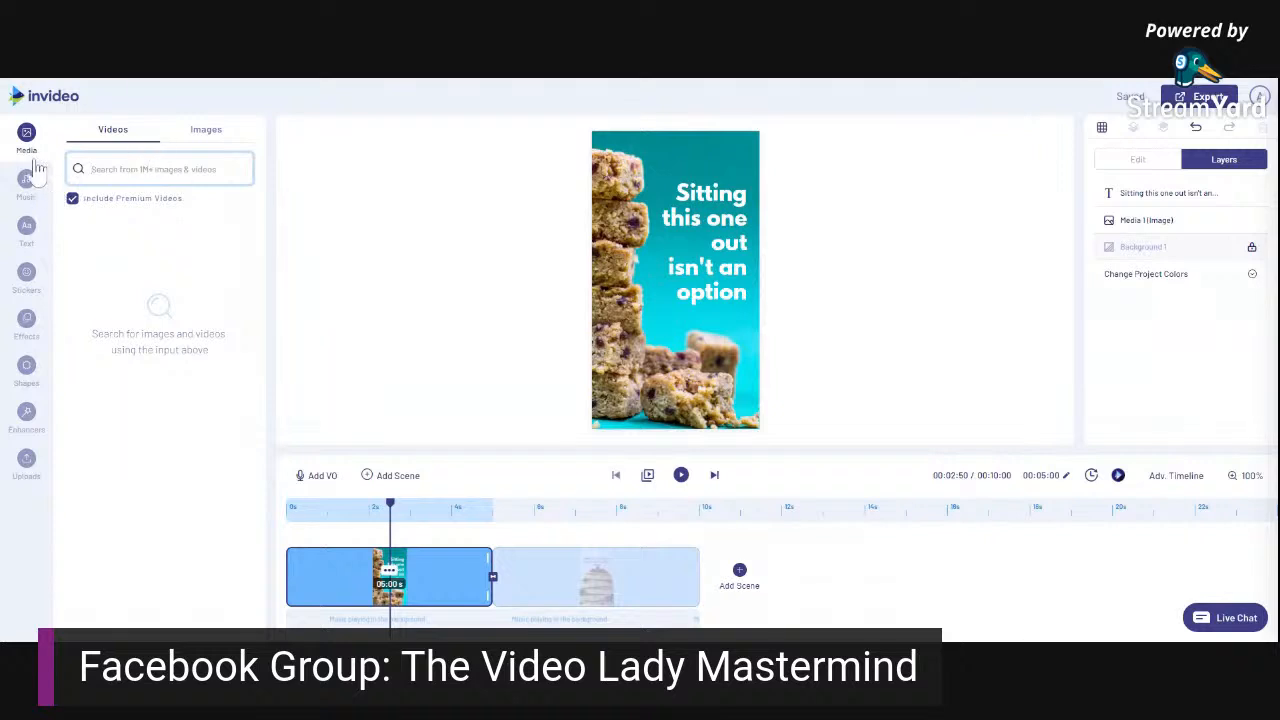
left_click(27, 190)
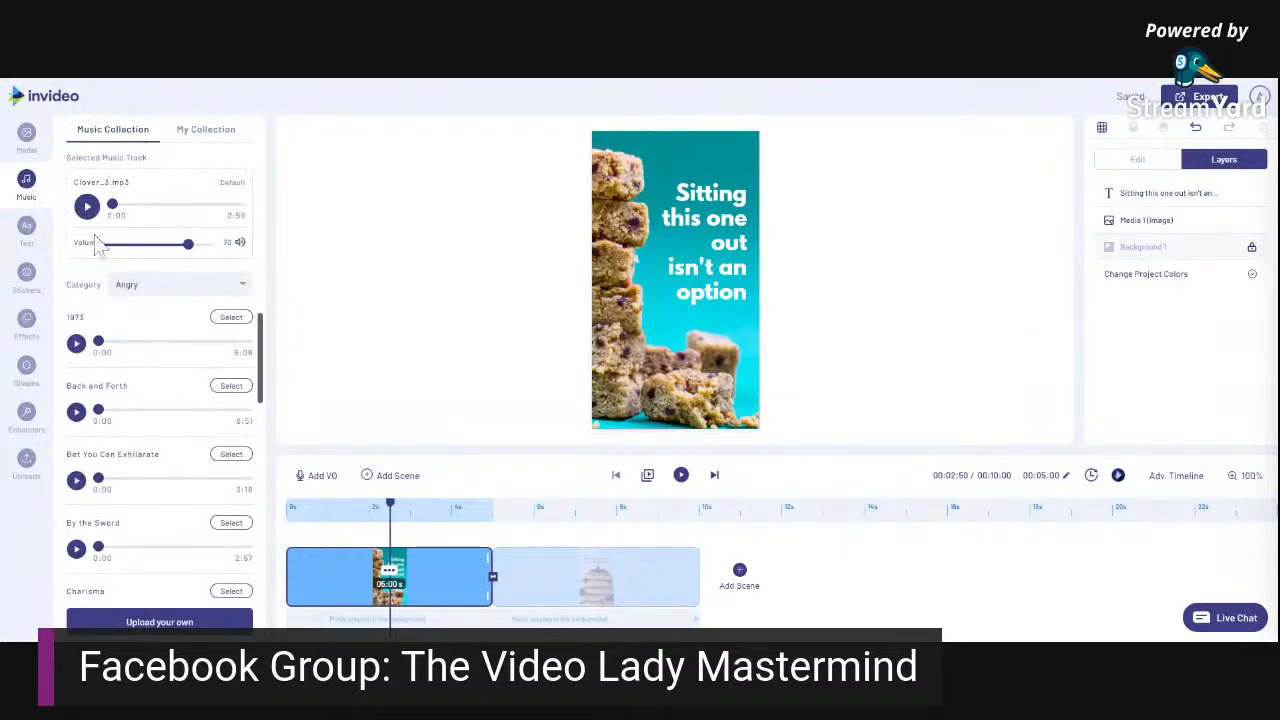
left_click(140, 288)
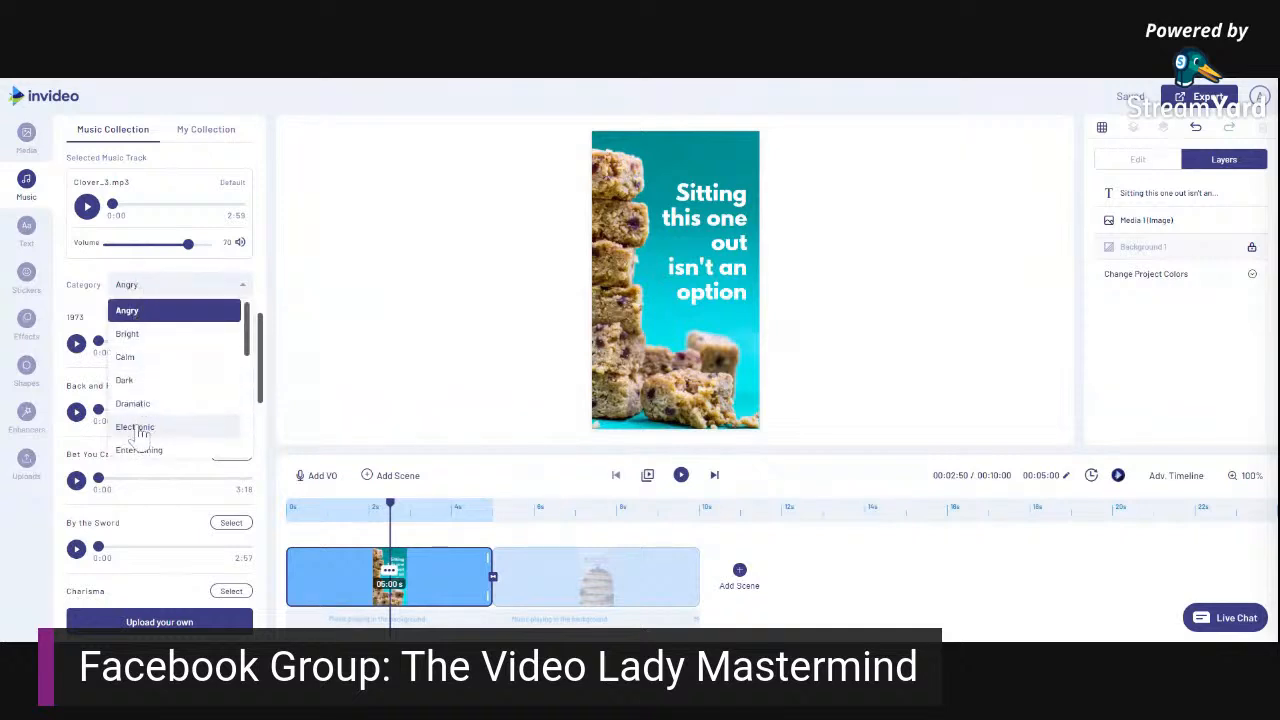
scroll(157, 375, "down", 1)
scroll(157, 375, "down", 2)
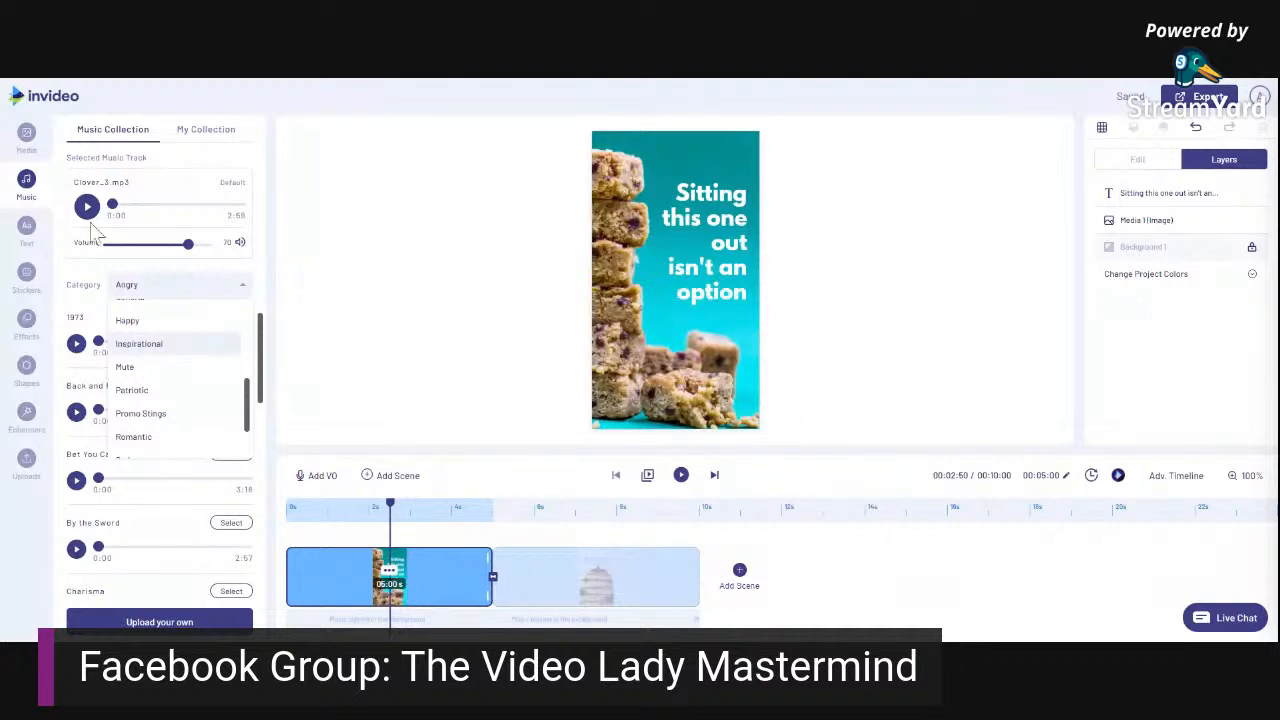
Examine the text styles, stickers, effects and shapes available in the editor.
left_click(27, 228)
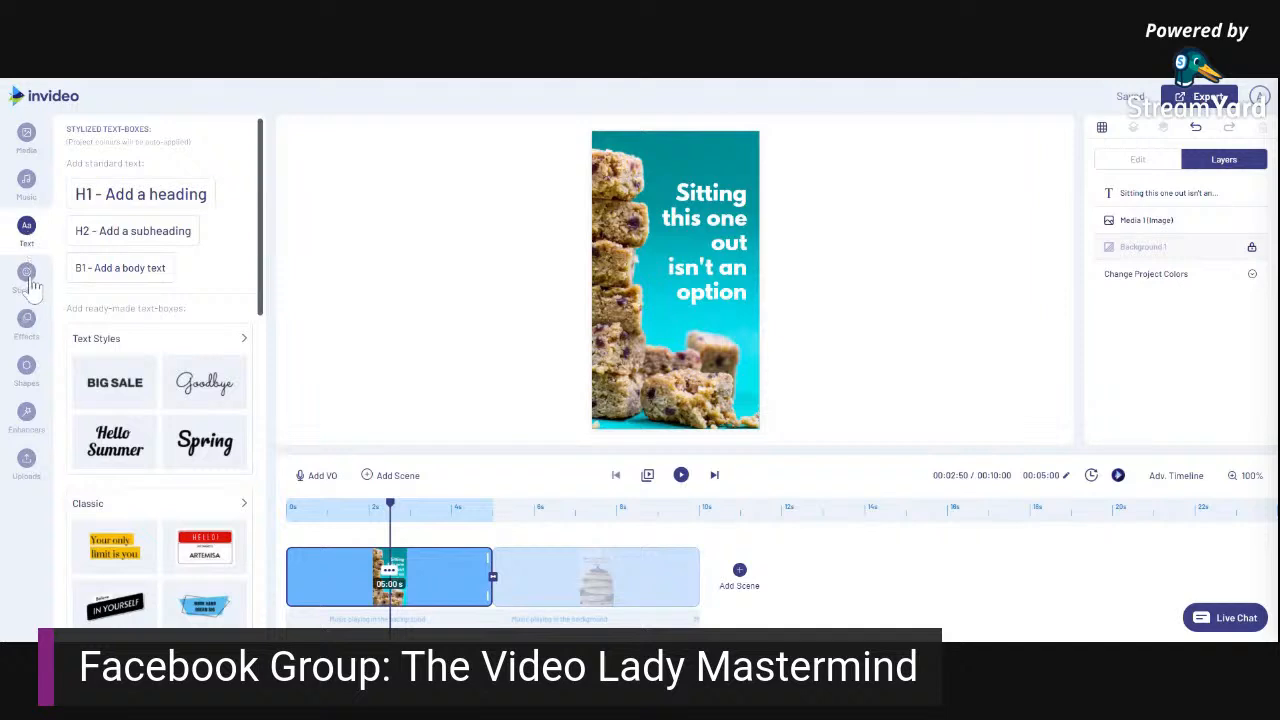
left_click(30, 278)
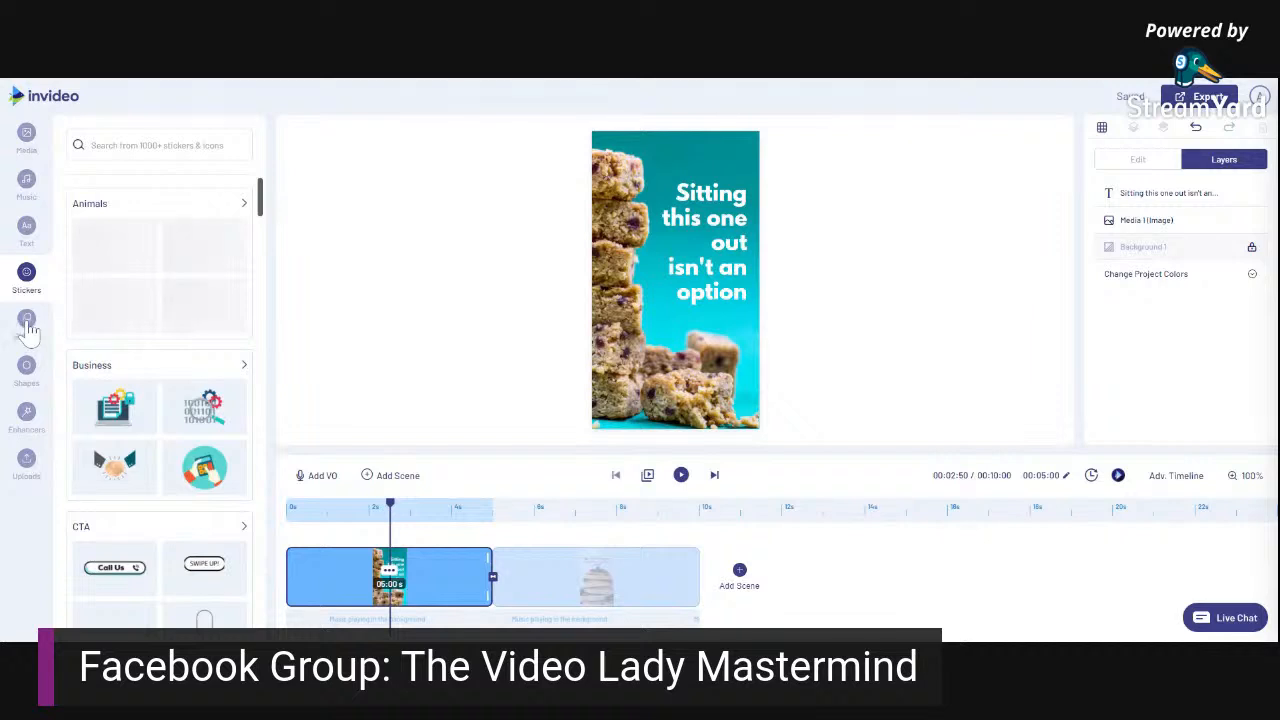
left_click(29, 325)
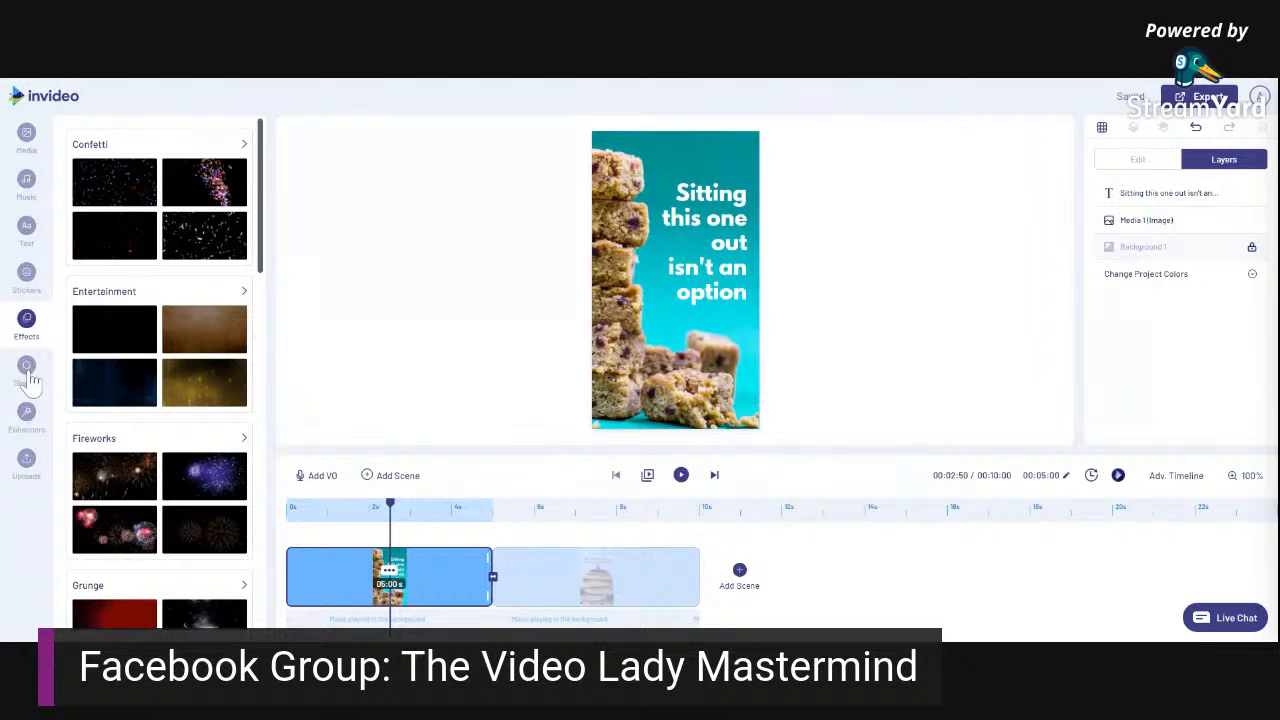
left_click(27, 376)
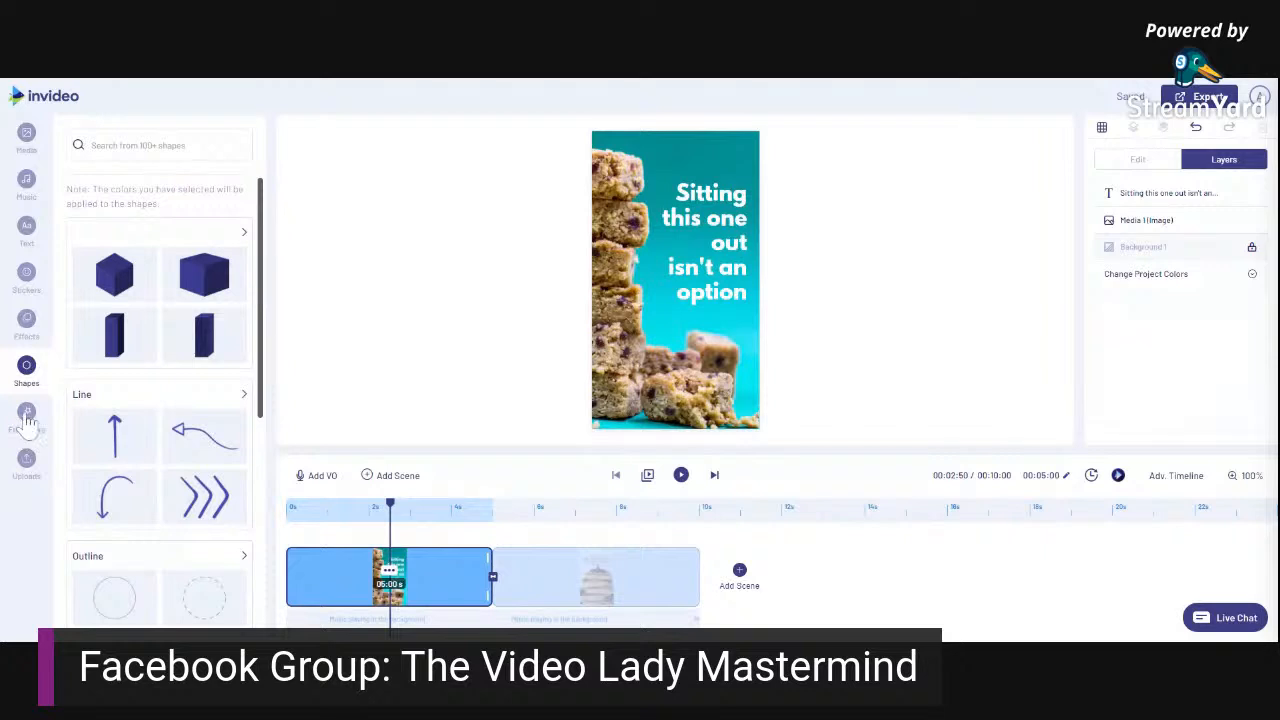
scroll(127, 415, "down", 1)
scroll(127, 415, "down", 5)
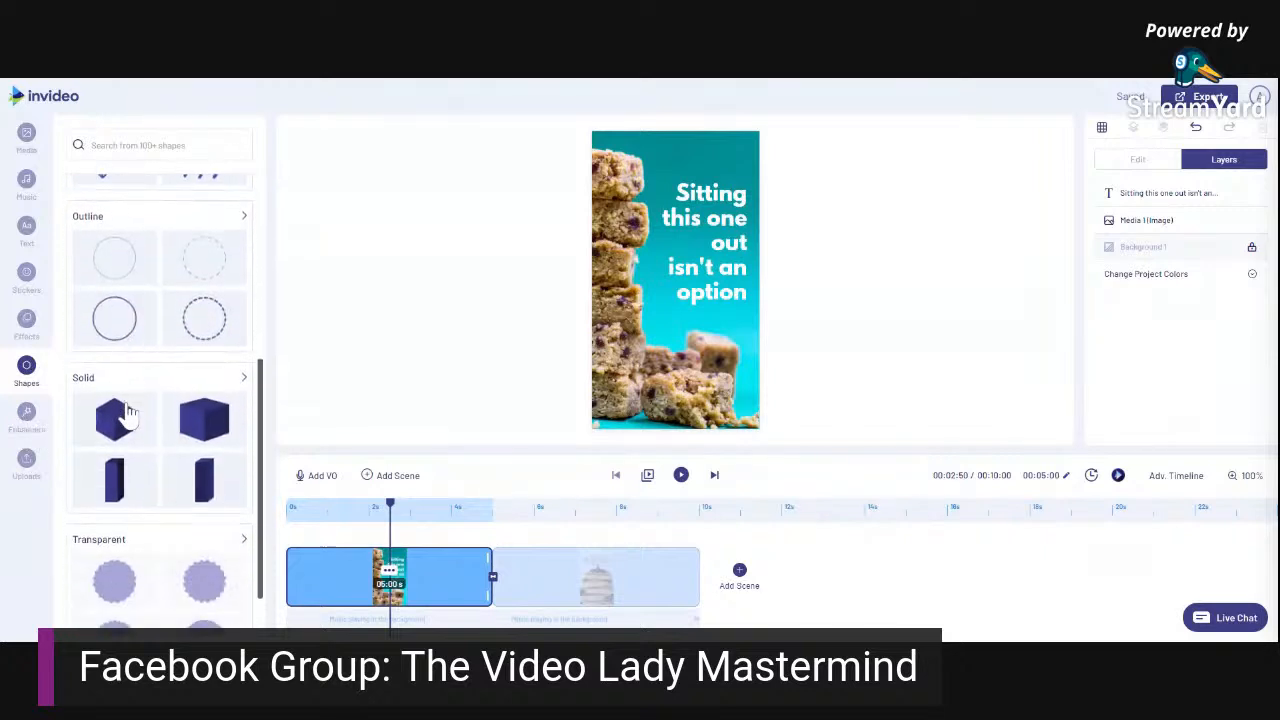
Examine the masks and collage layouts among the enhancers, as well as the uploaded media files.
left_click(28, 420)
left_click(118, 188)
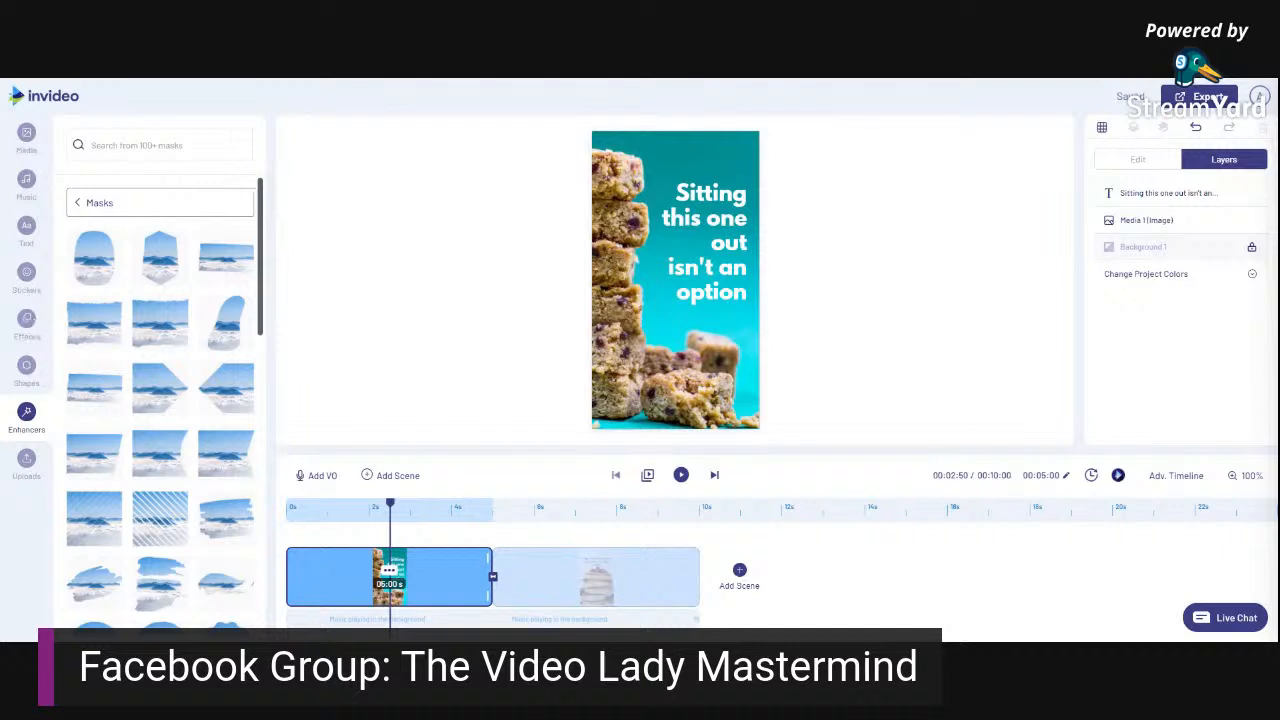
left_click(77, 204)
left_click(120, 150)
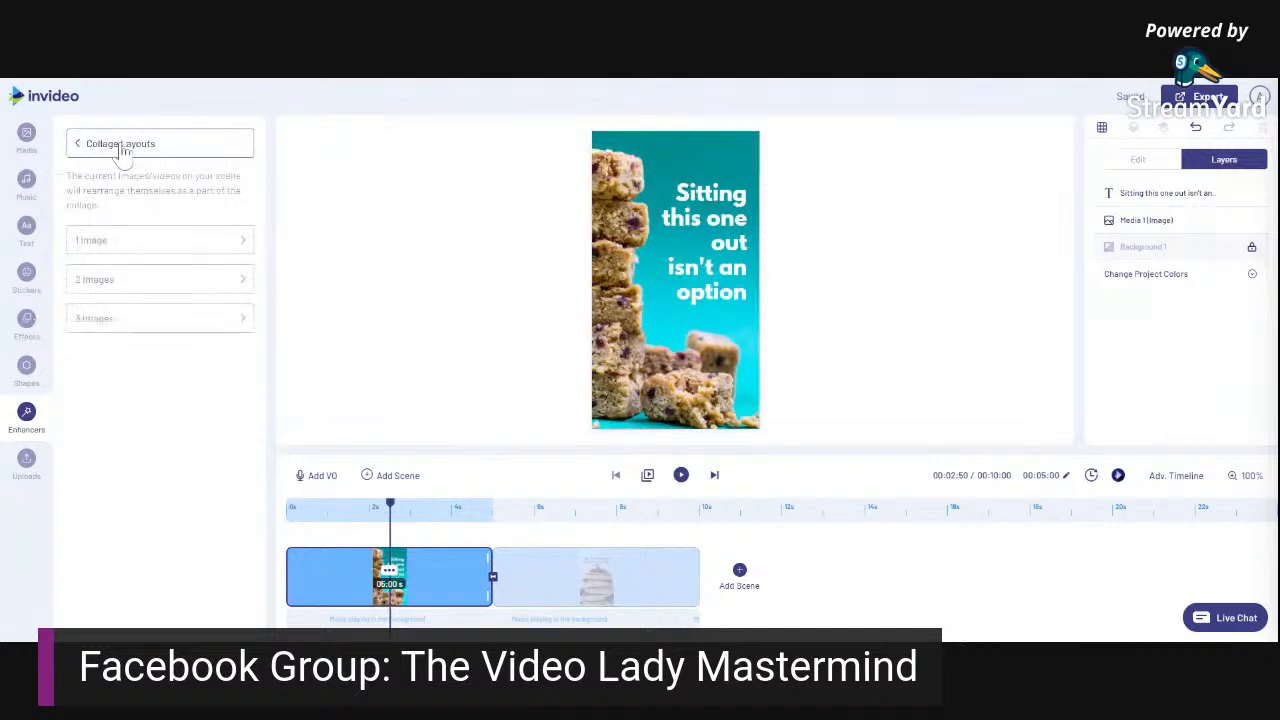
left_click(116, 146)
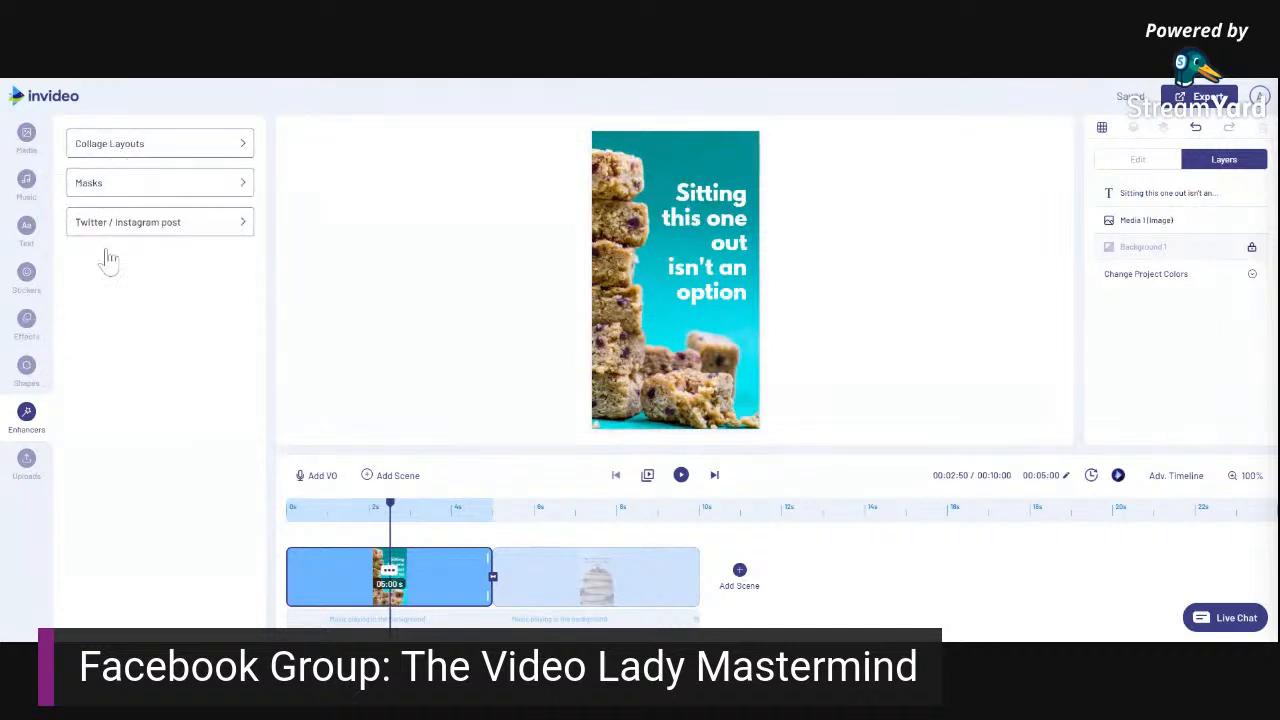
left_click(28, 464)
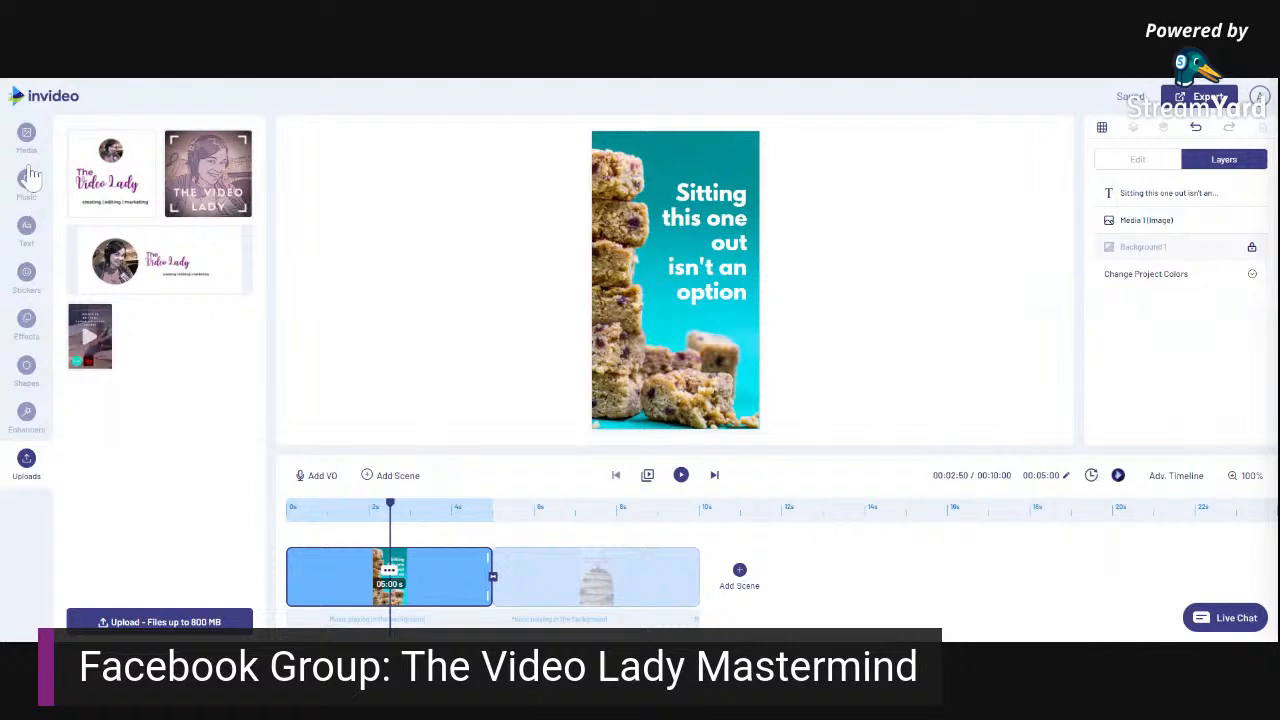
Search the stock videos for "macaron" and browse the results.
left_click(22, 136)
left_click(154, 169)
type("macaron")
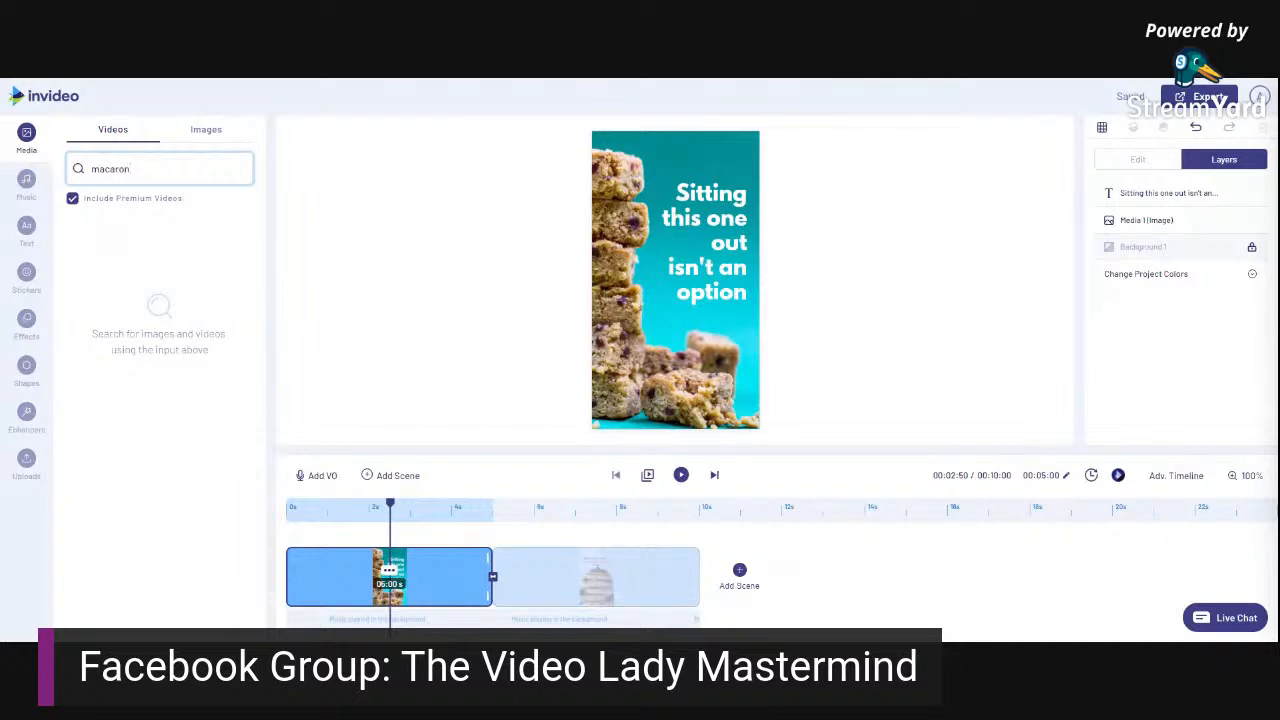
key("Return")
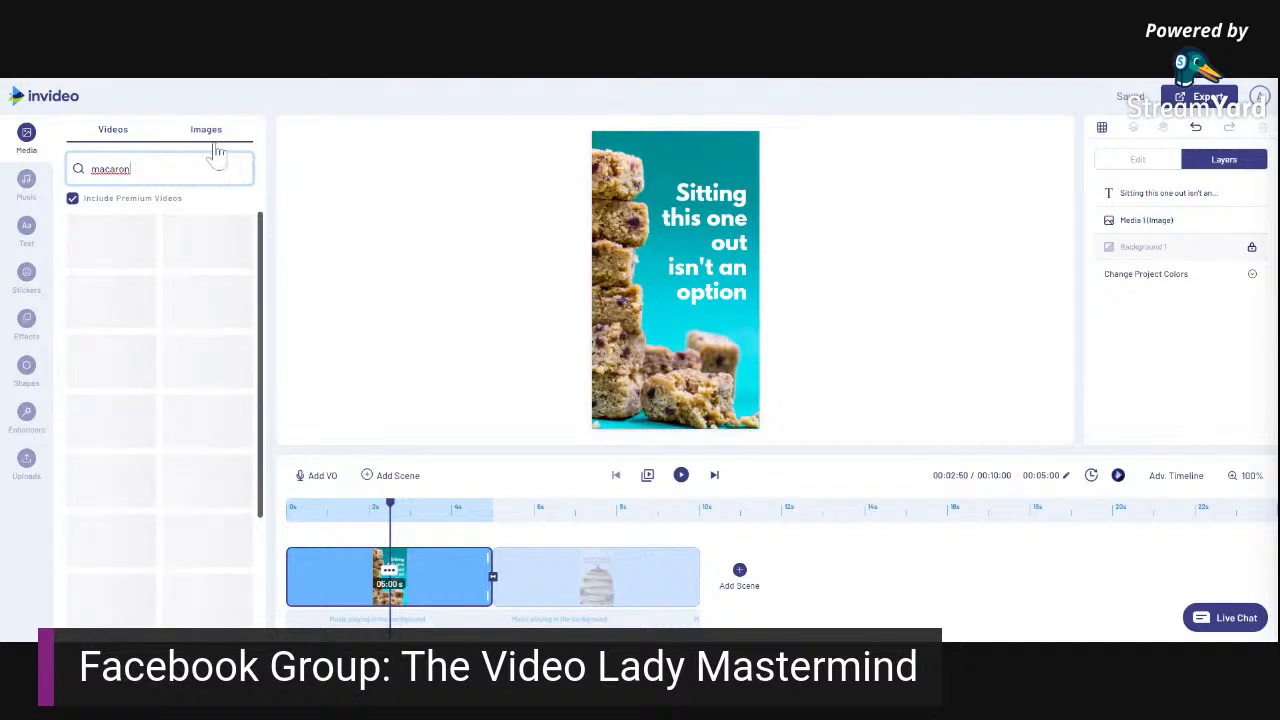
scroll(205, 320, "down", 2)
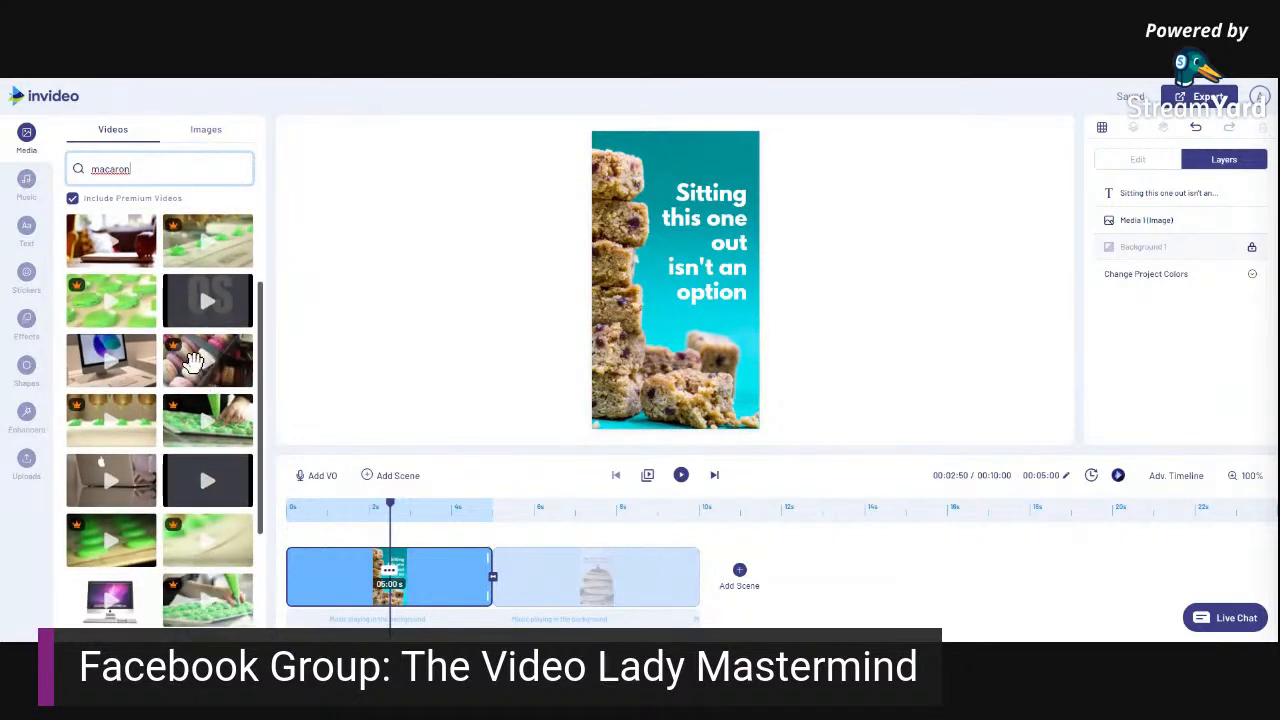
Replace the first scene's image with the premium stock video of boxed pink, purple and cream macarons.
left_click(197, 370)
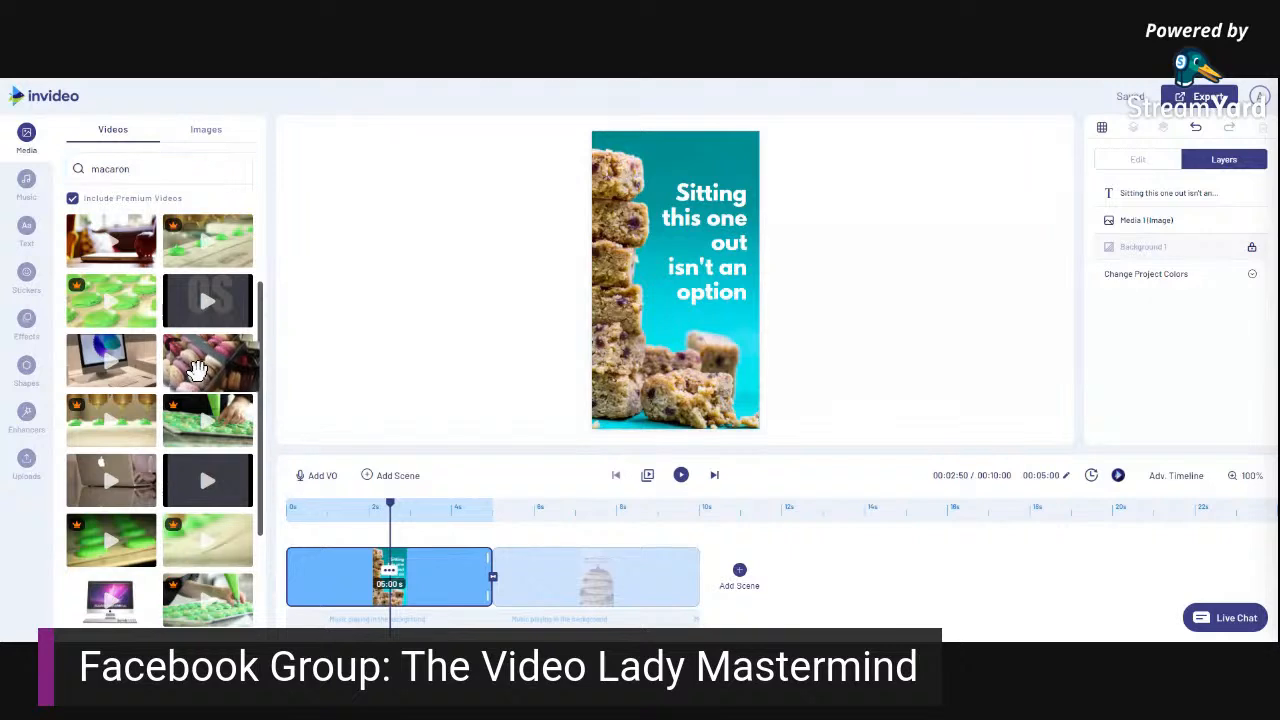
mouse_move(197, 370)
left_mouse_down()
mouse_move(393, 356)
mouse_move(531, 328)
mouse_move(622, 290)
mouse_move(197, 367)
left_mouse_up()
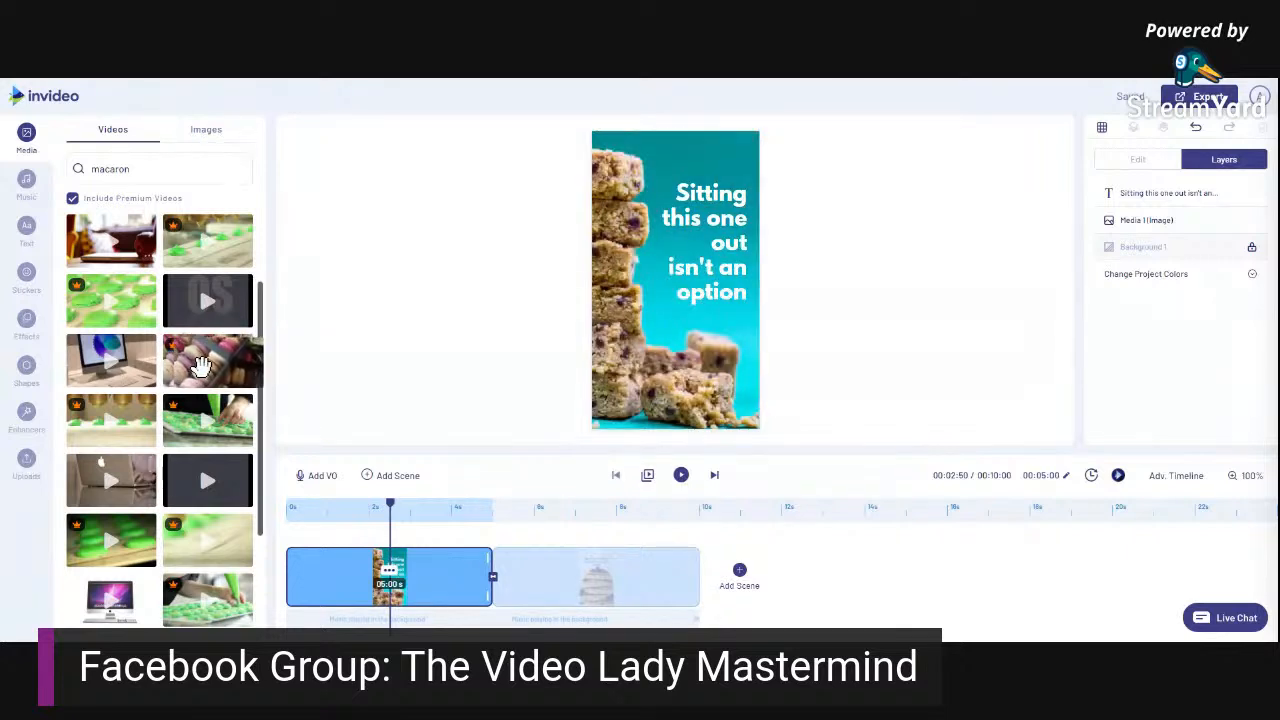
left_click_drag(197, 367, 619, 287)
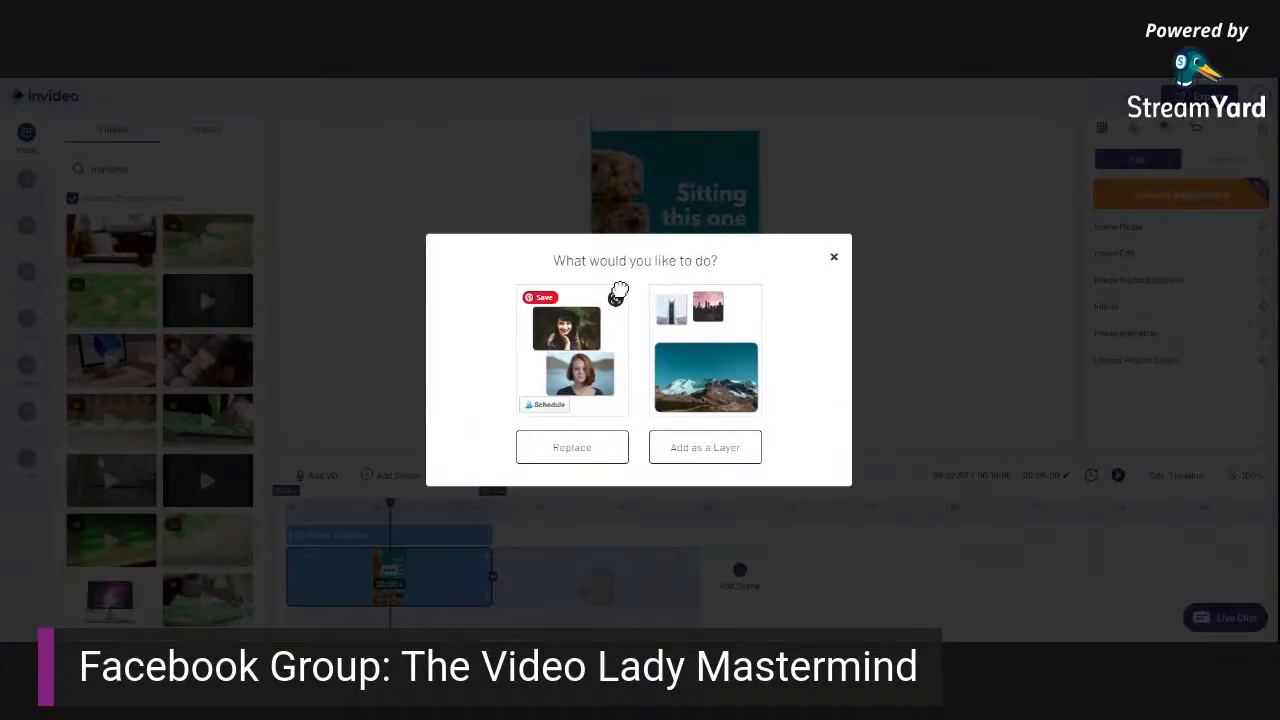
left_click(572, 452)
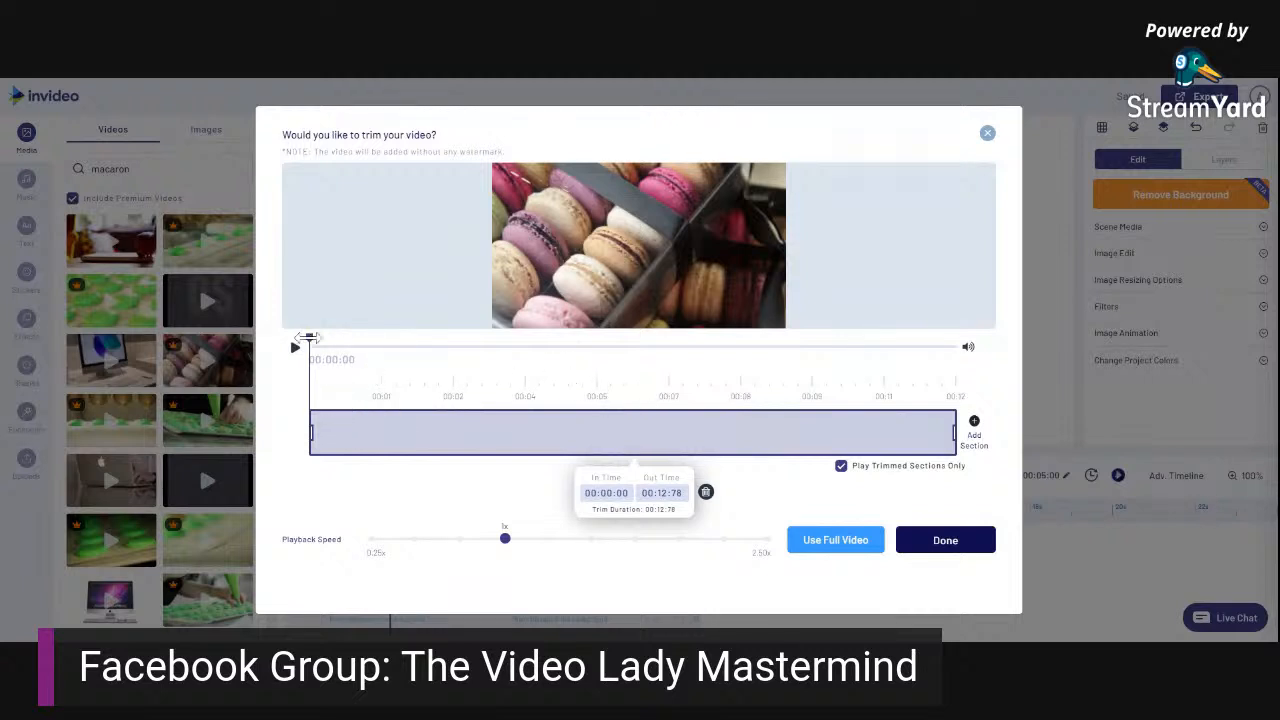
Trim the boxed macarons clip from 00:01:29 to 00:04:30 and apply it to the first scene.
left_click_drag(309, 338, 310, 435)
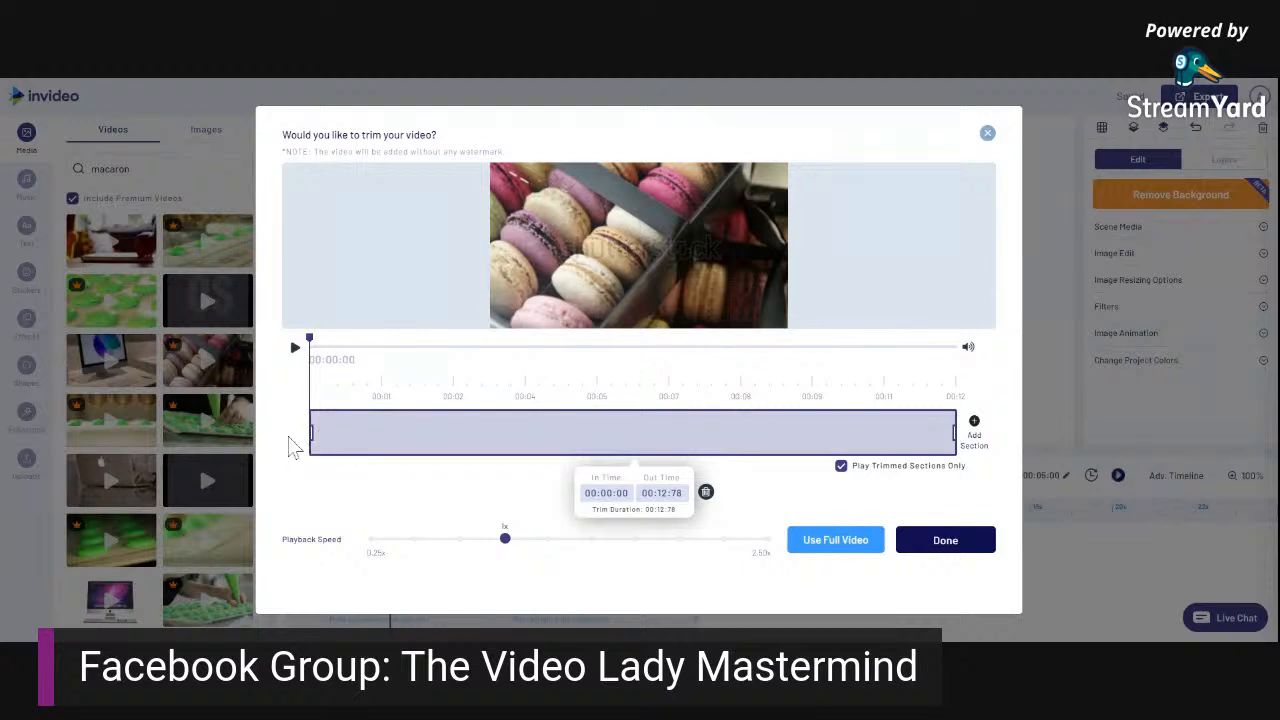
left_click_drag(309, 432, 376, 440)
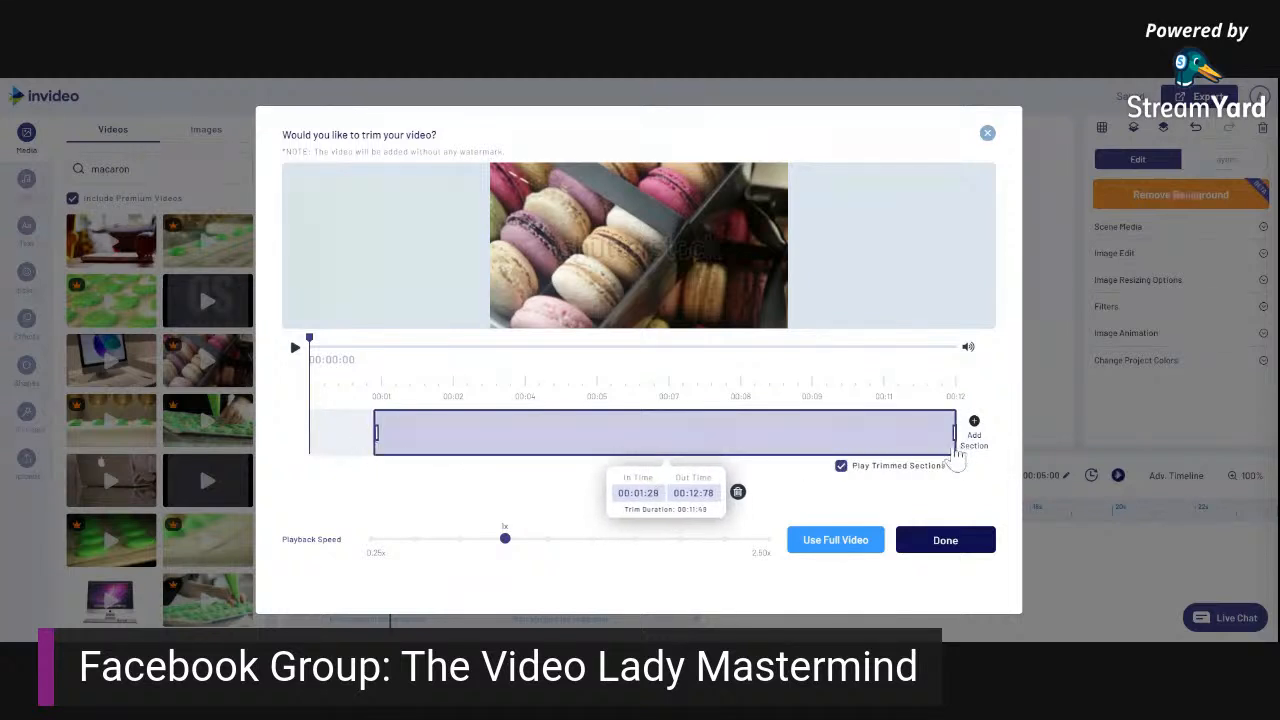
left_click_drag(954, 436, 528, 443)
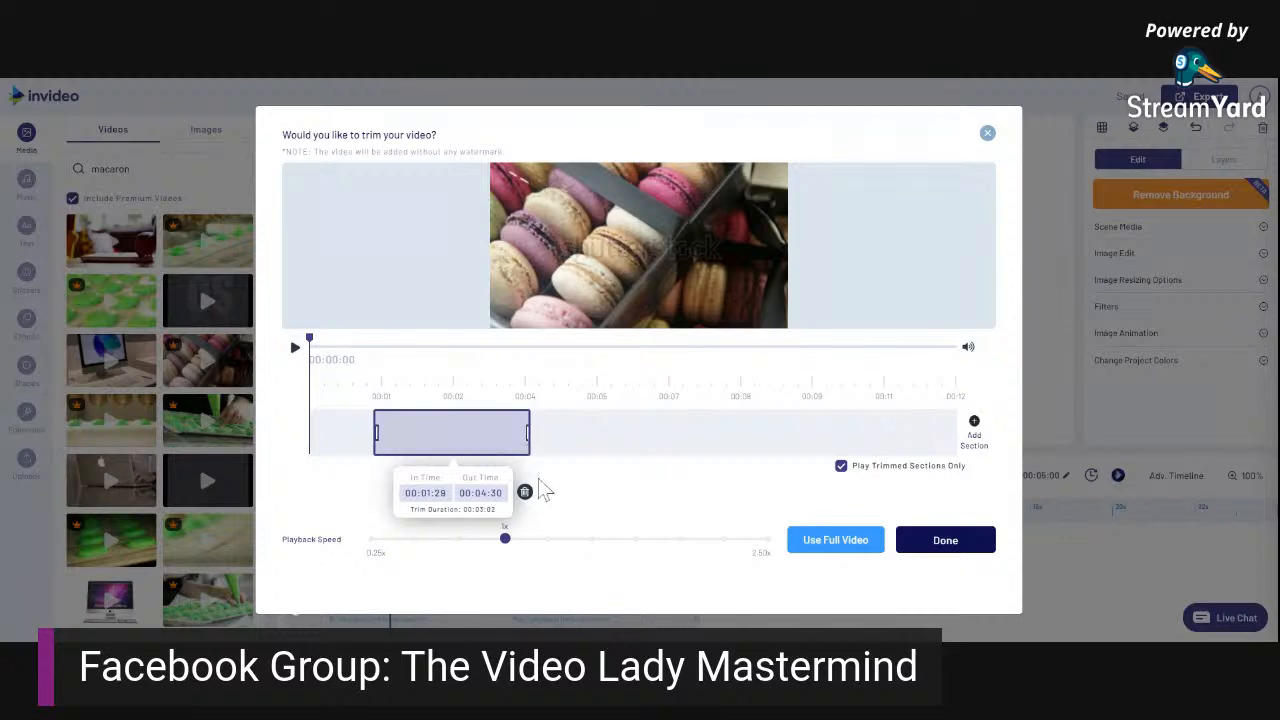
left_click(945, 541)
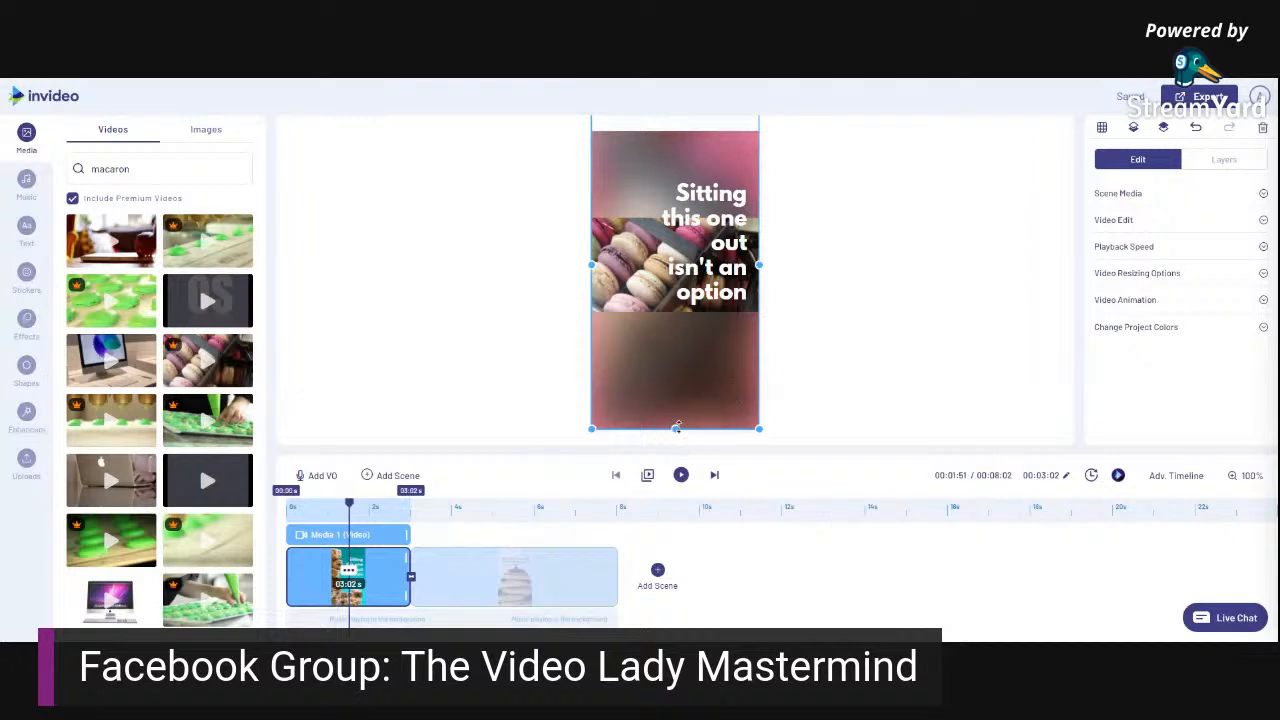
Move the first scene's caption to the lower part of the frame and shift the macaron video upward, keeping the frame's bottom covered.
mouse_move(675, 428)
left_mouse_down()
mouse_move(684, 406)
mouse_move(688, 430)
left_mouse_up()
left_click_drag(726, 306, 731, 423)
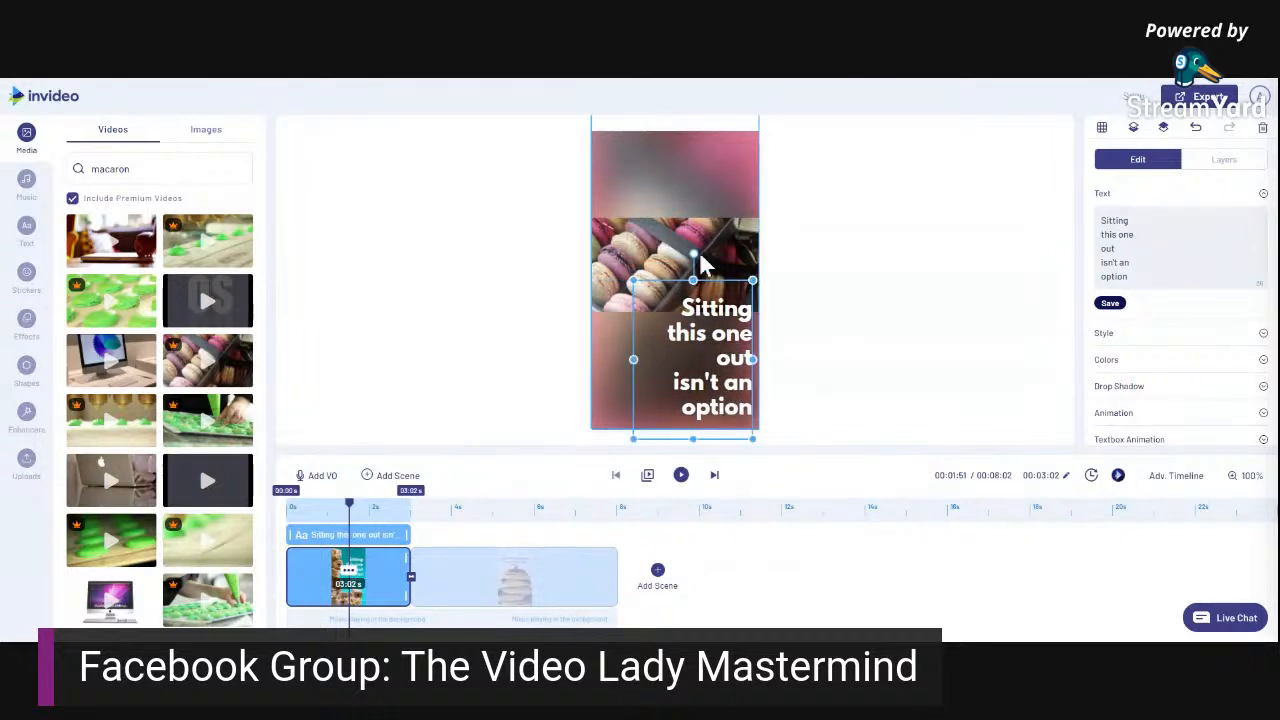
left_click(620, 368)
left_click_drag(608, 369, 609, 322)
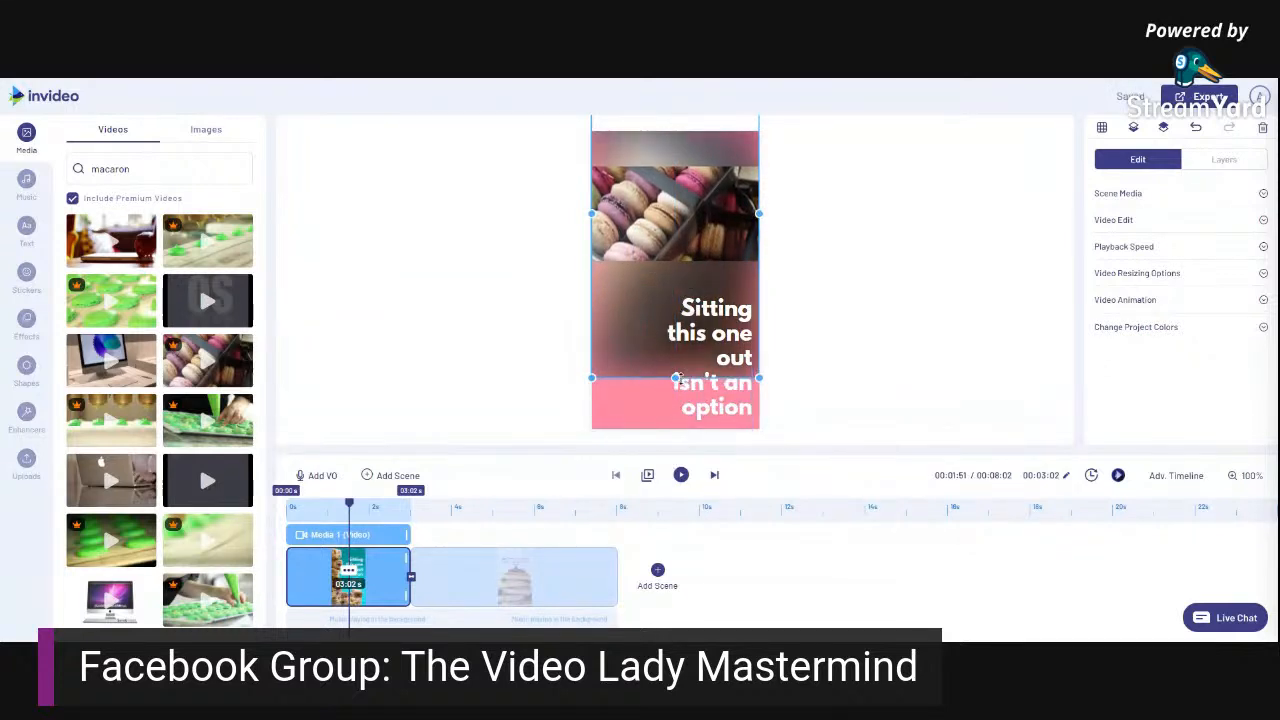
left_click_drag(675, 378, 672, 427)
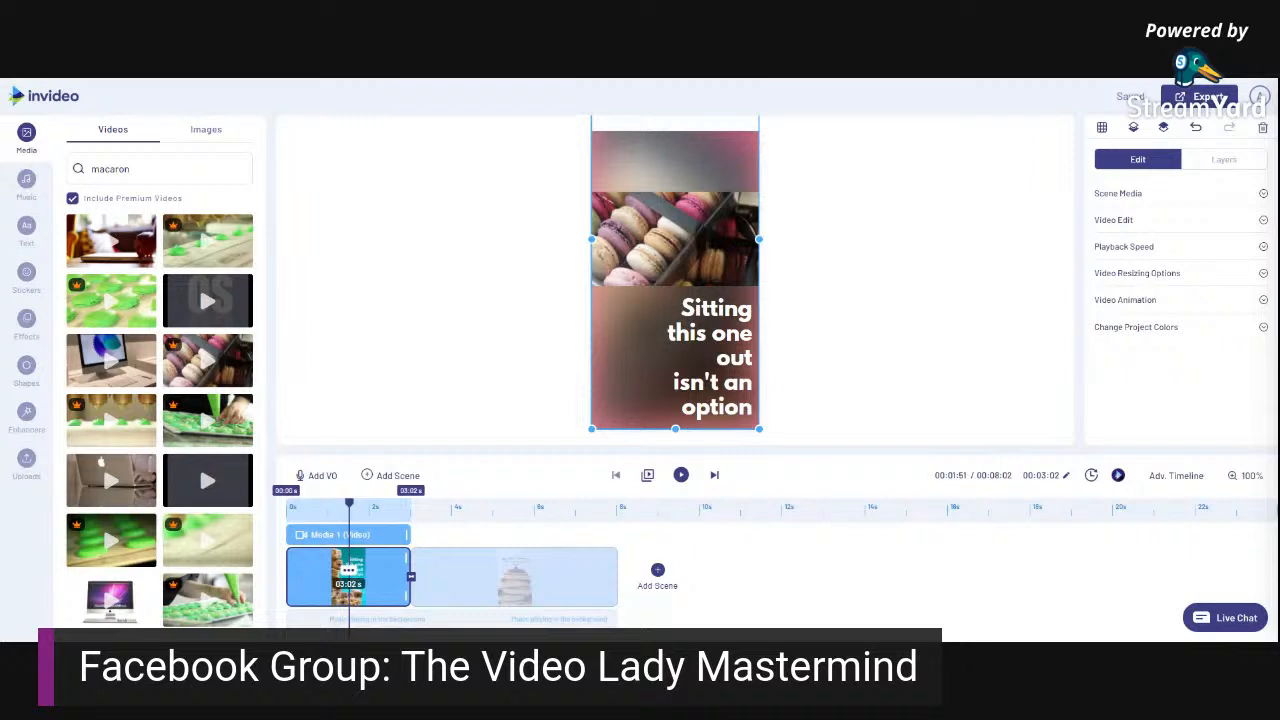
Replace the first scene's caption with "Bring extraordinary home..." and save the text.
left_click(746, 406)
left_click_drag(750, 410, 684, 302)
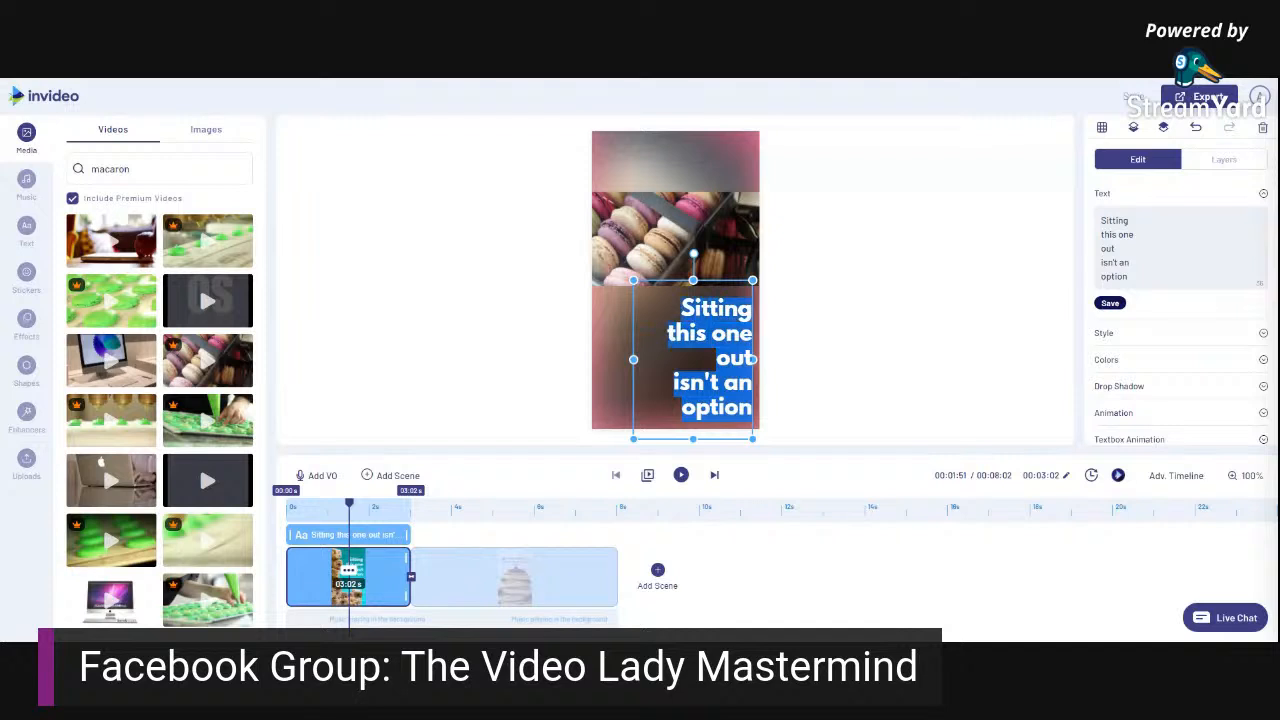
left_click(678, 322)
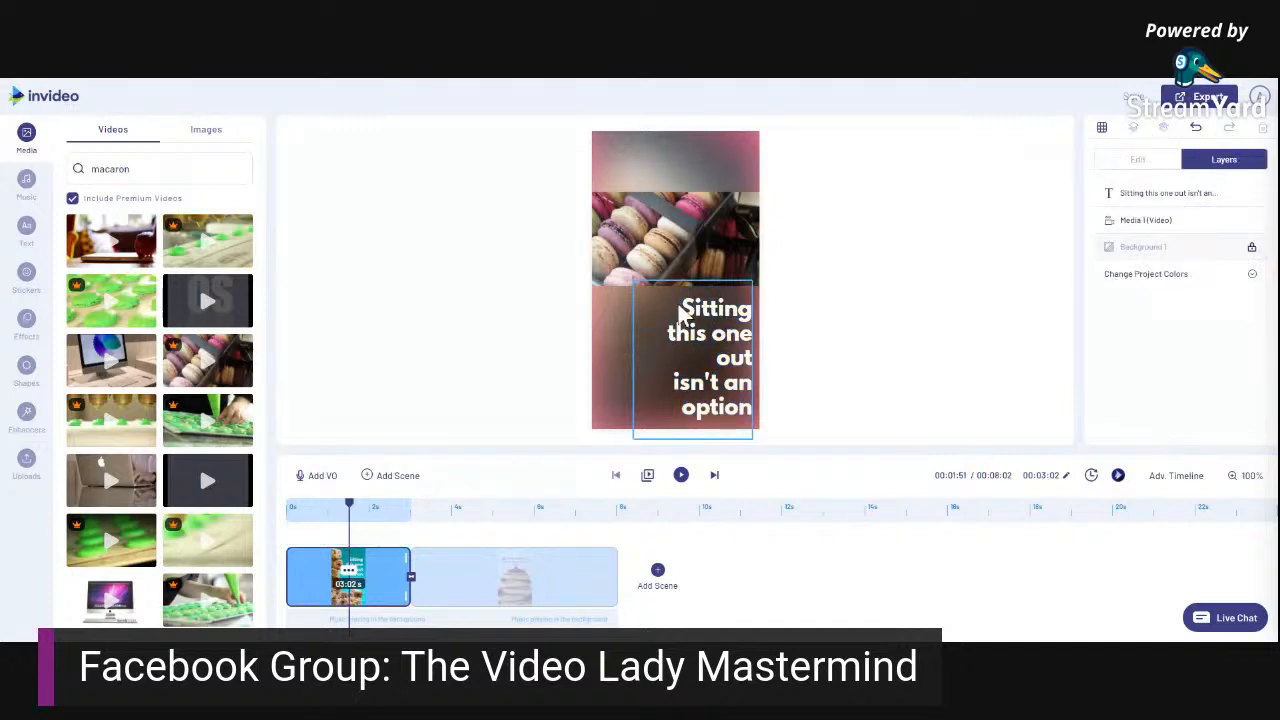
left_click(686, 303)
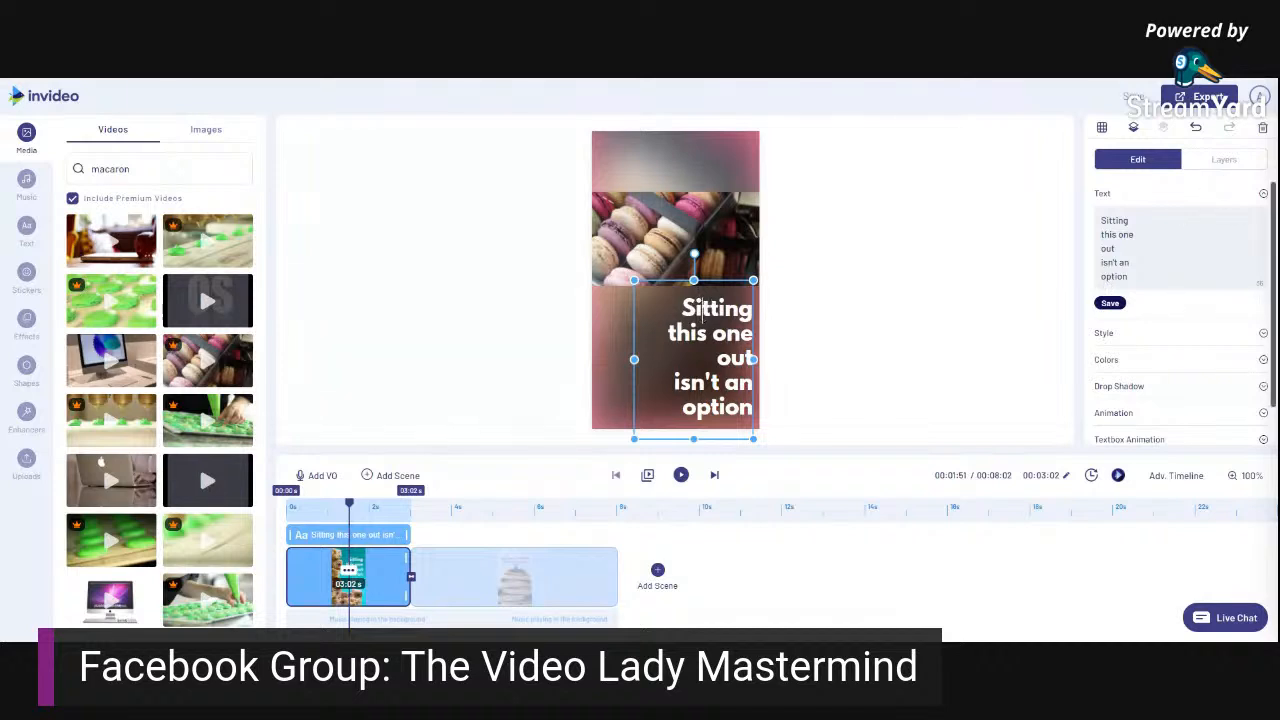
left_click_drag(1127, 277, 1100, 219)
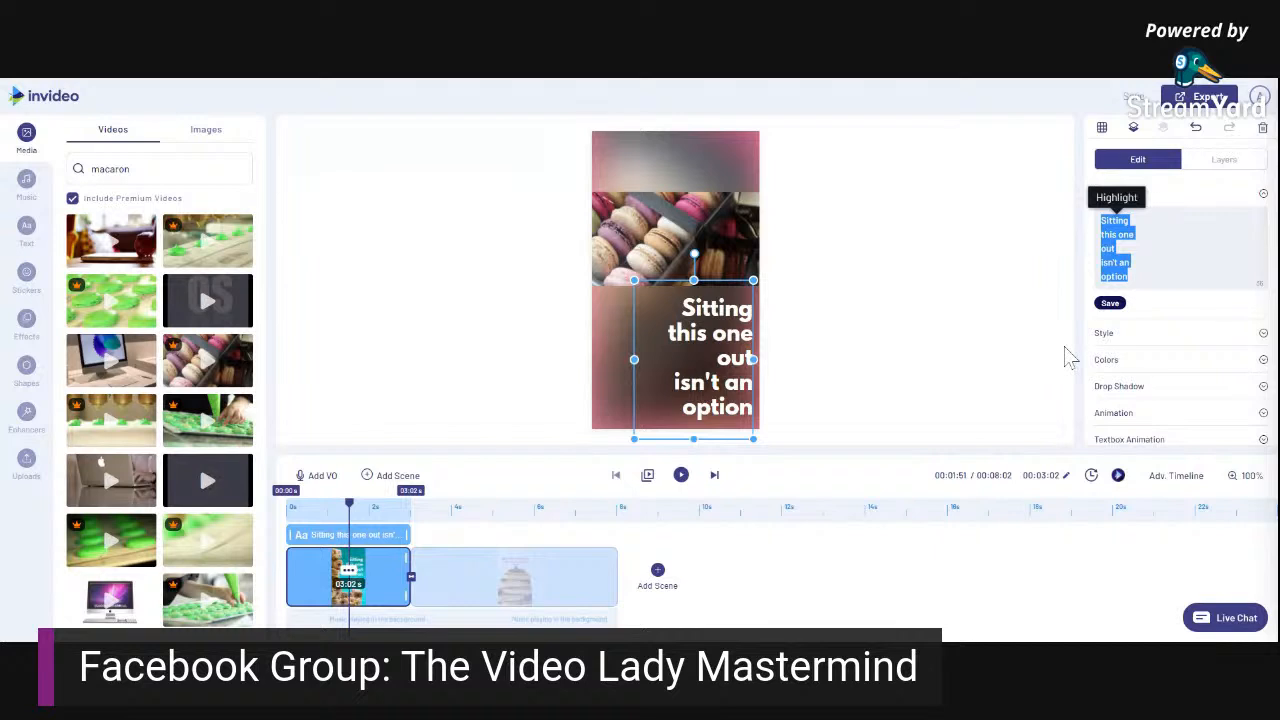
type("Bring extraordinary home...")
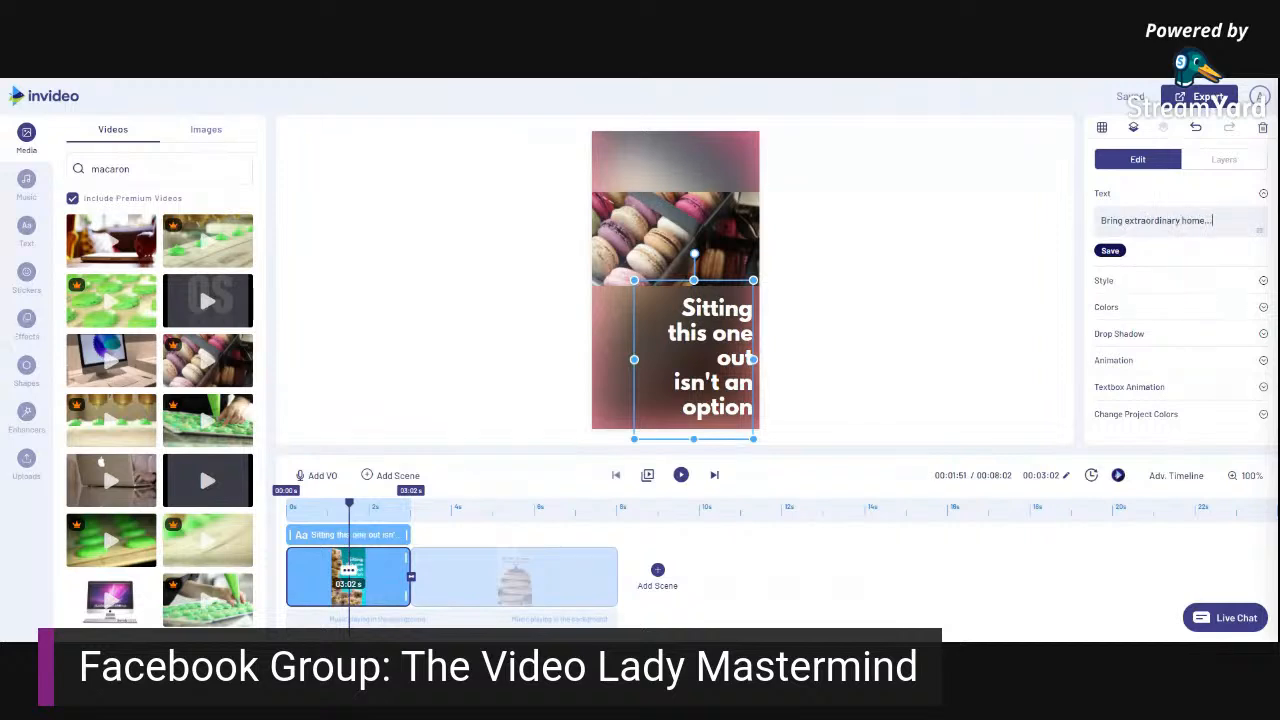
left_click(1110, 250)
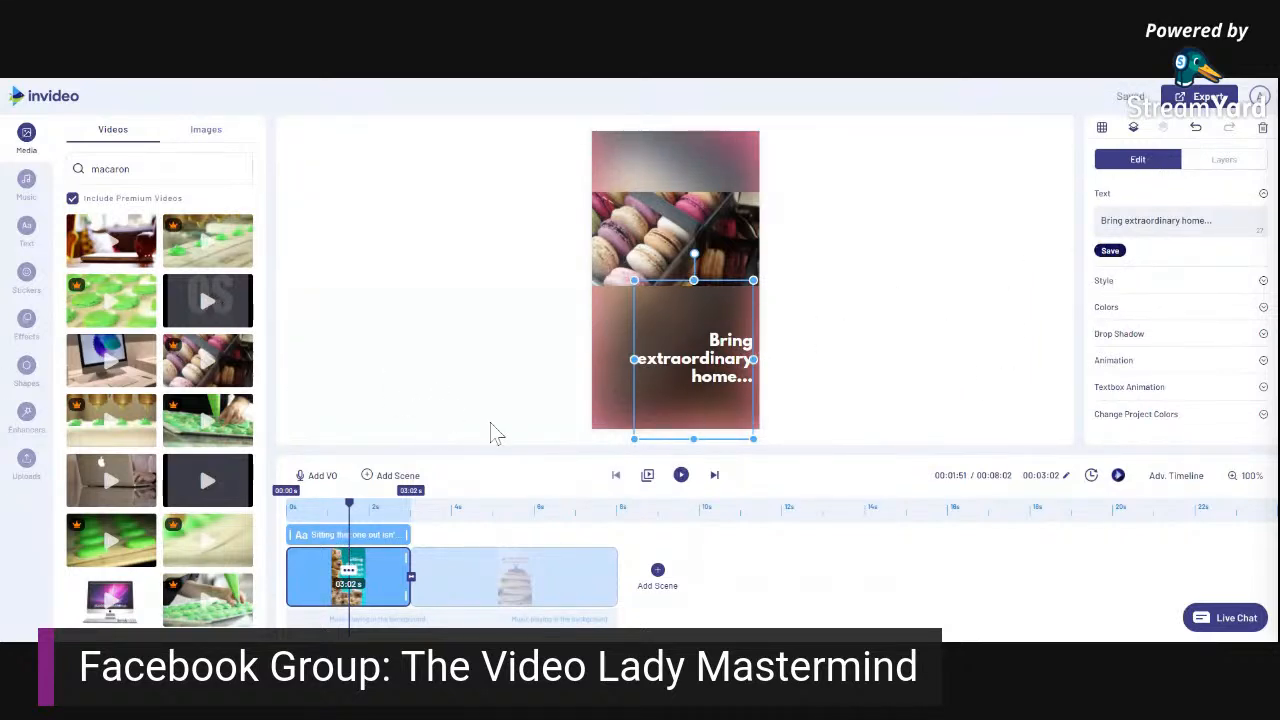
Change the caption's primary font to Lemonada and look through its available font weights.
left_click(1112, 281)
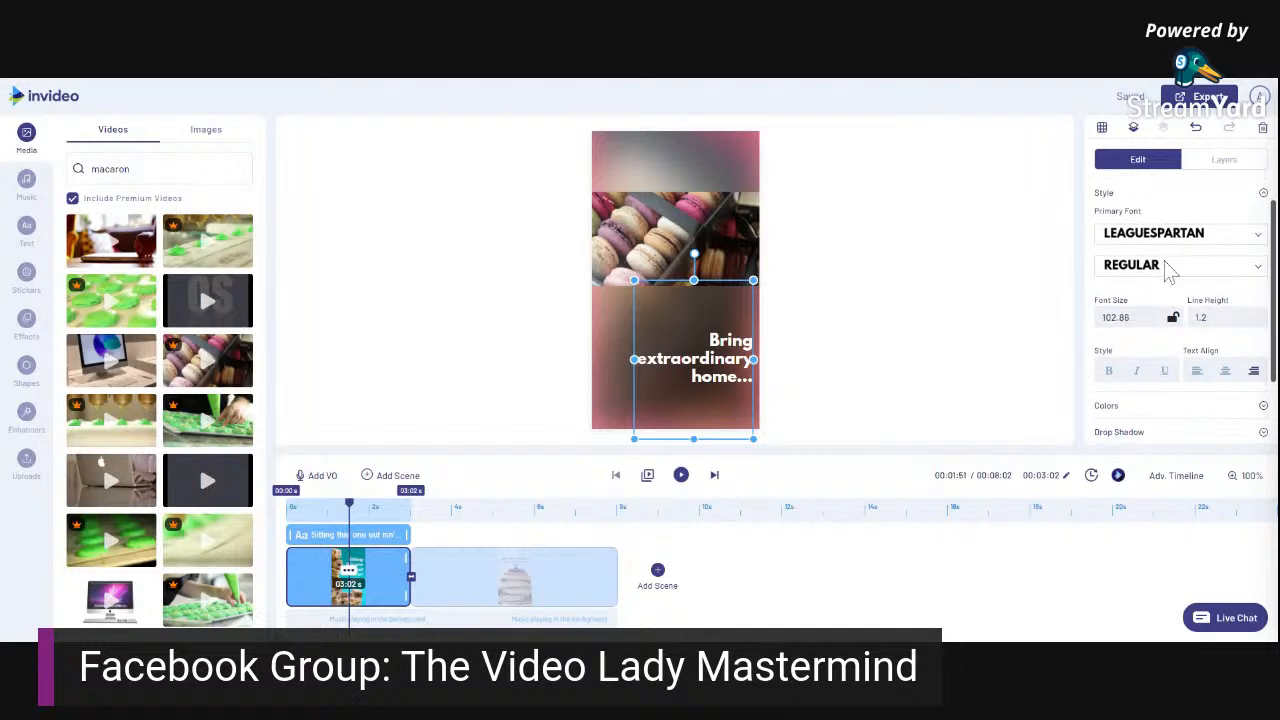
left_click(1180, 247)
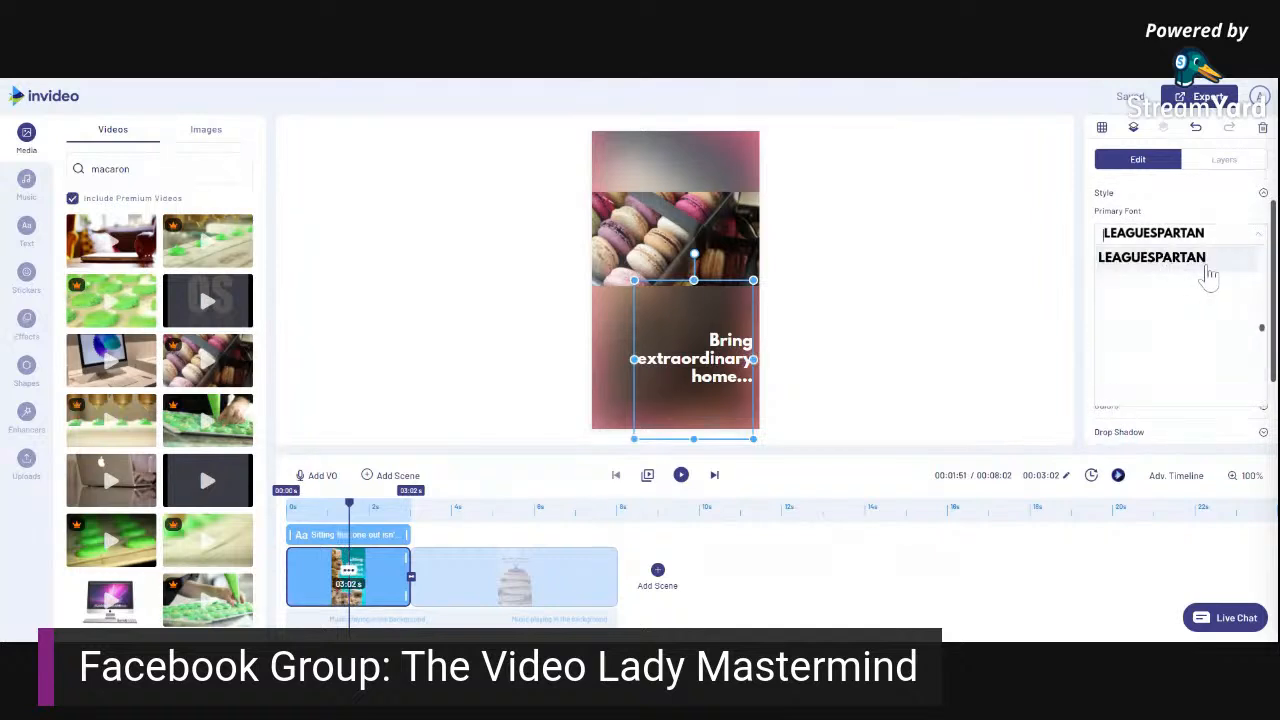
left_click(1157, 290)
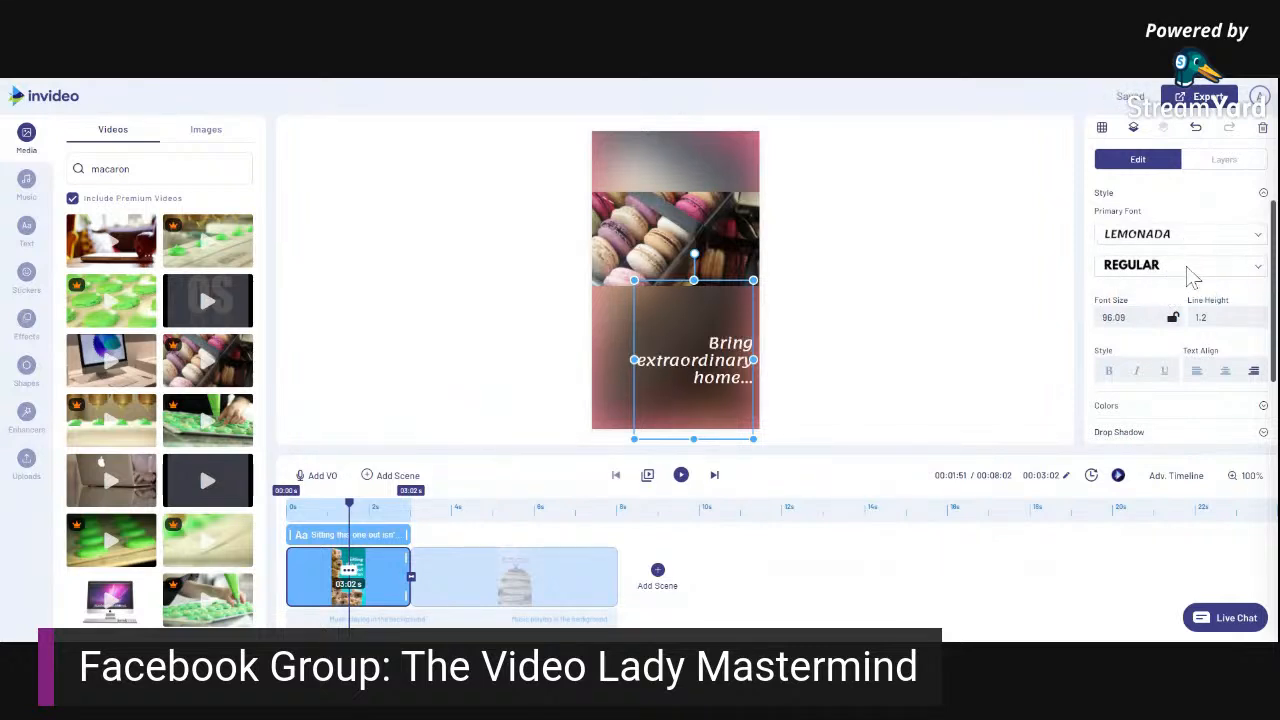
left_click(1186, 266)
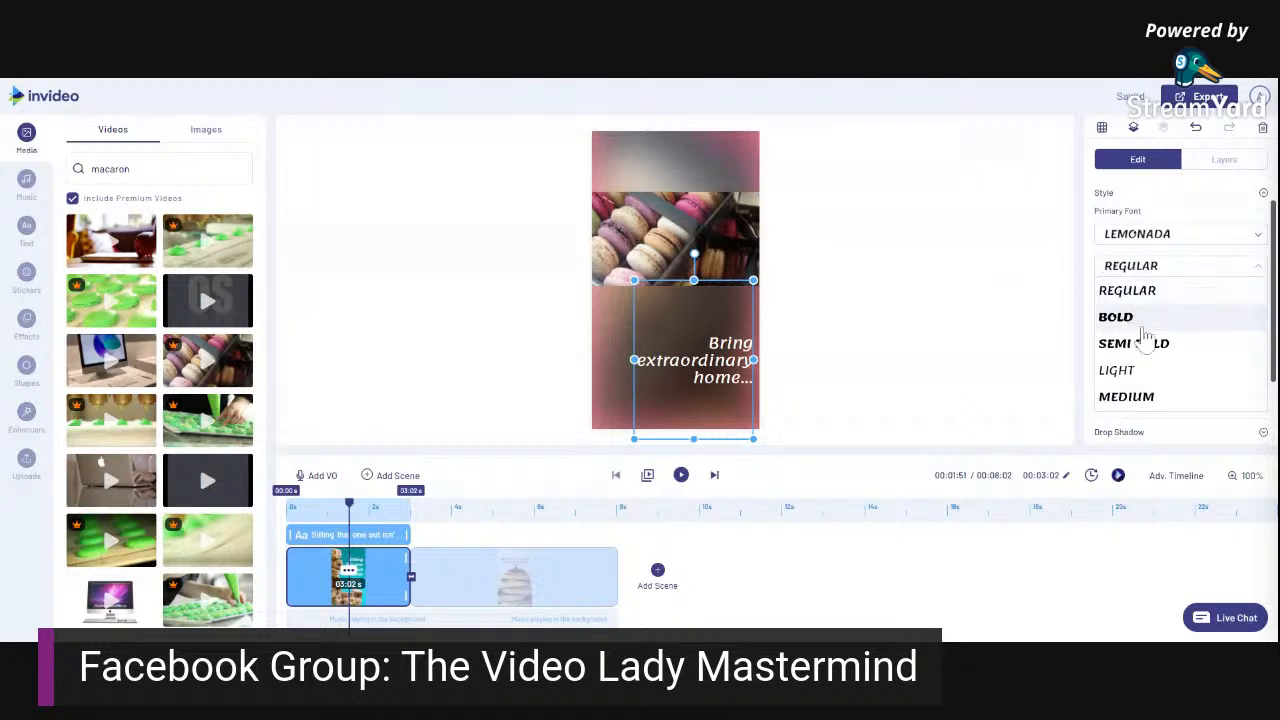
scroll(1155, 388, "down", 1)
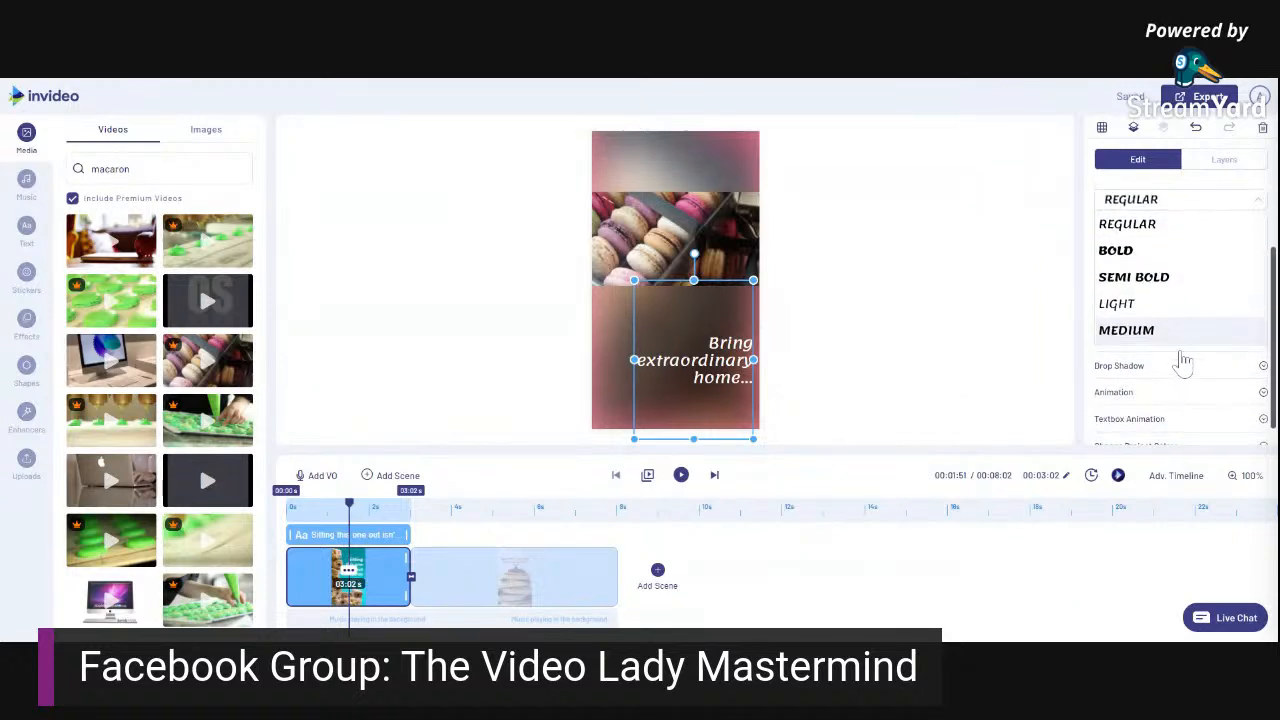
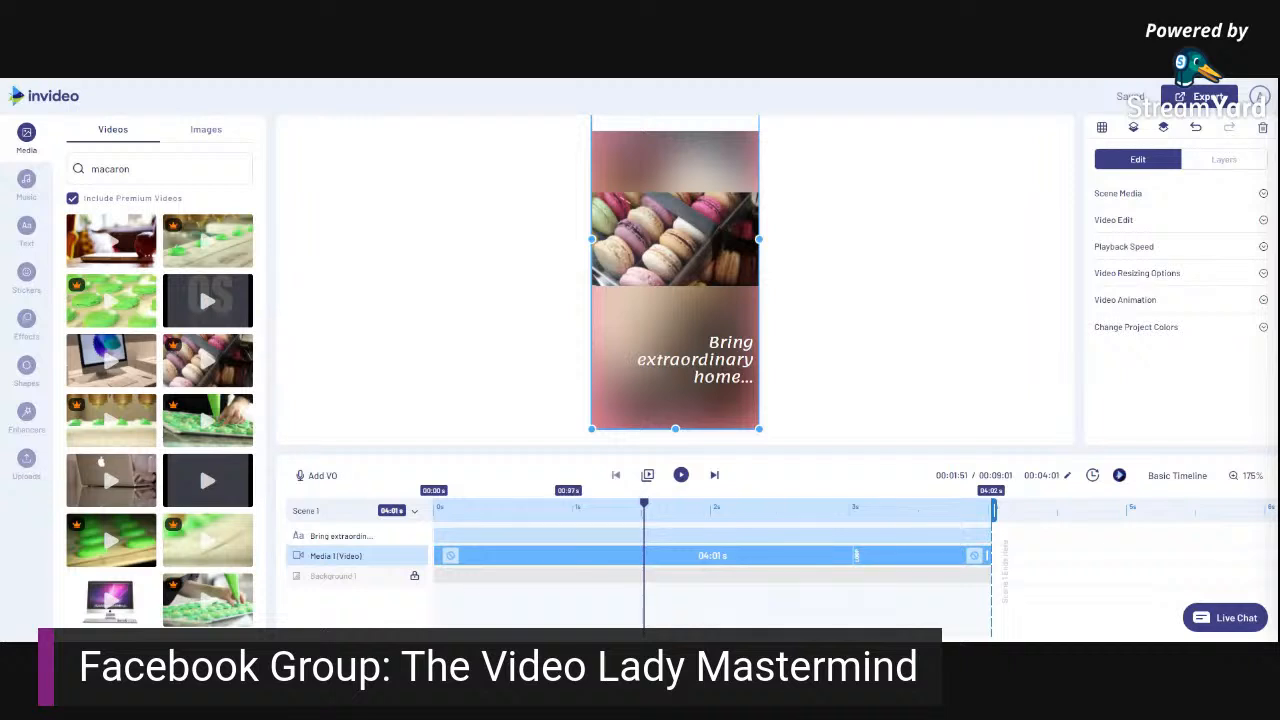
Return from the advanced to the basic timeline and play the project preview.
left_click(1180, 477)
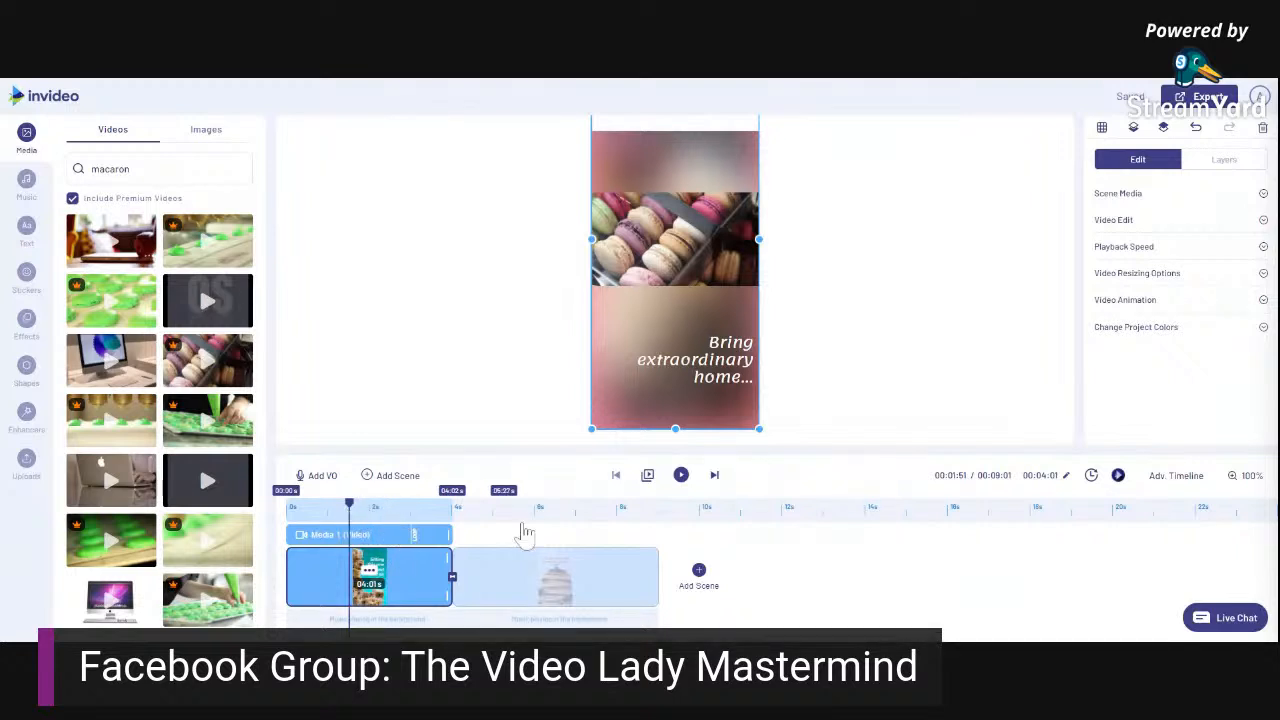
left_click(681, 476)
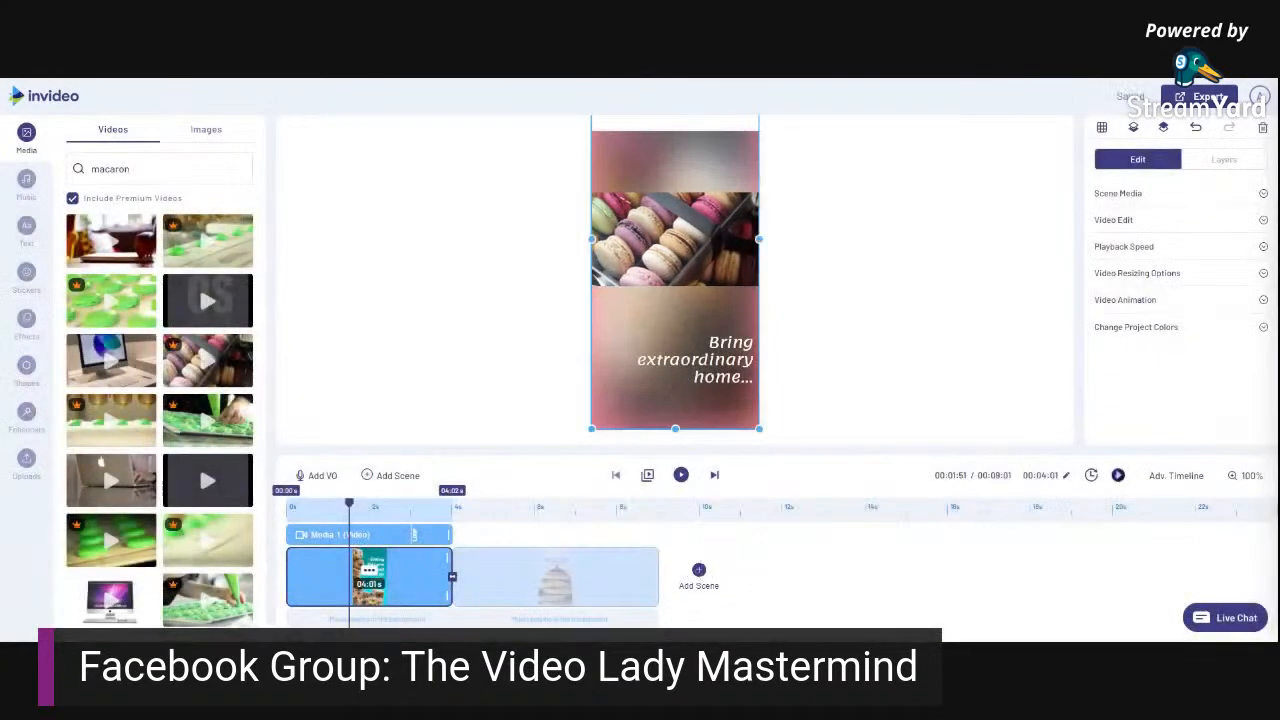
Replace the second scene's pancake image with the stock video of green macarons being filled from a piping bag.
left_click(503, 592)
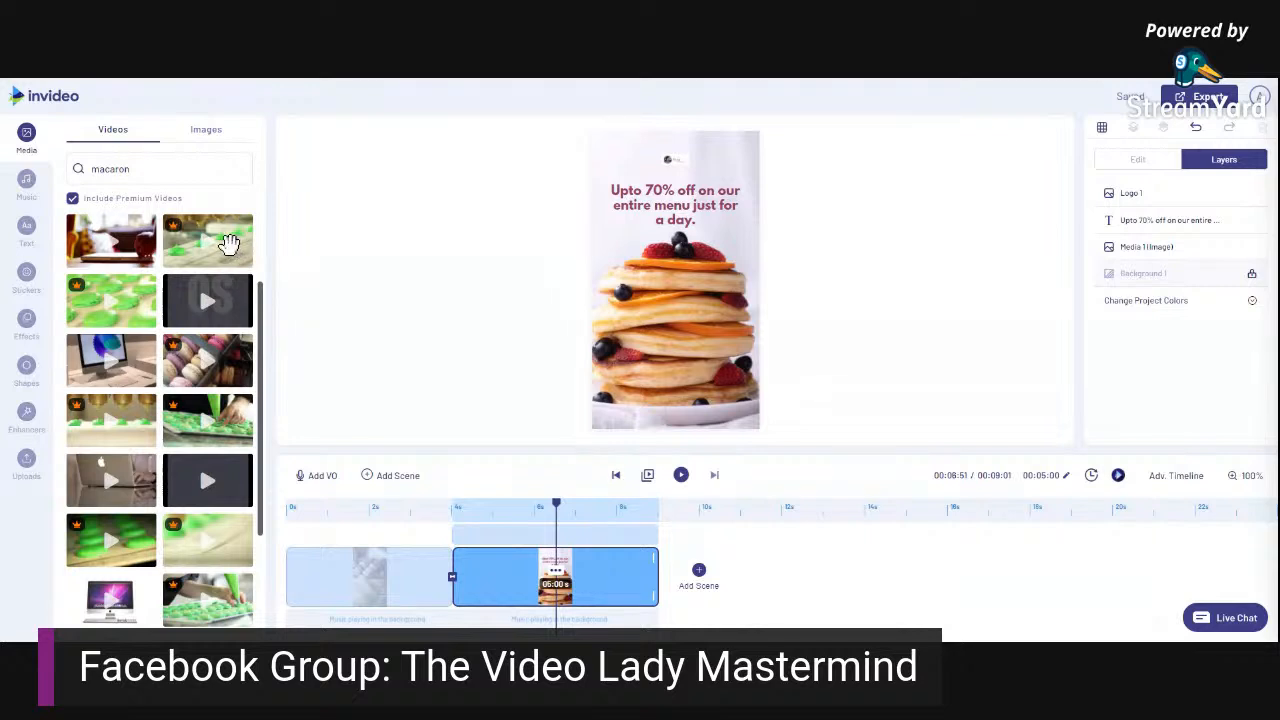
left_click(178, 420)
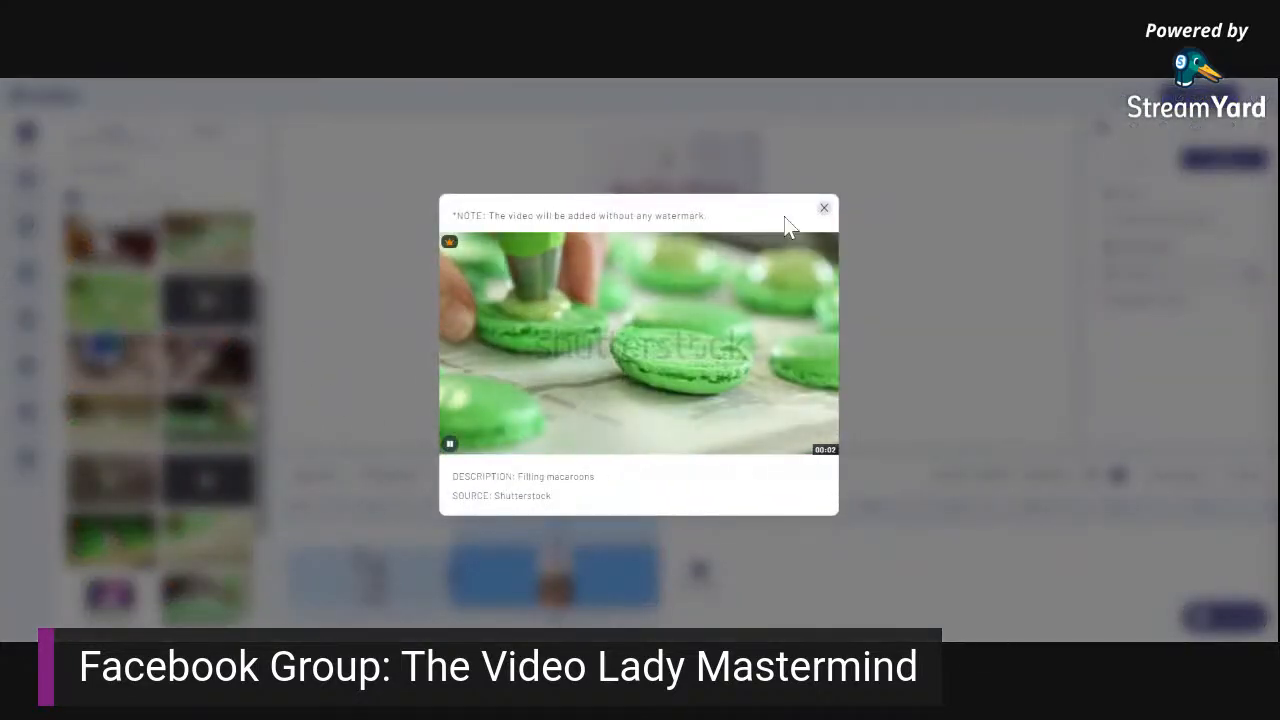
left_click(824, 208)
left_click_drag(195, 412, 612, 312)
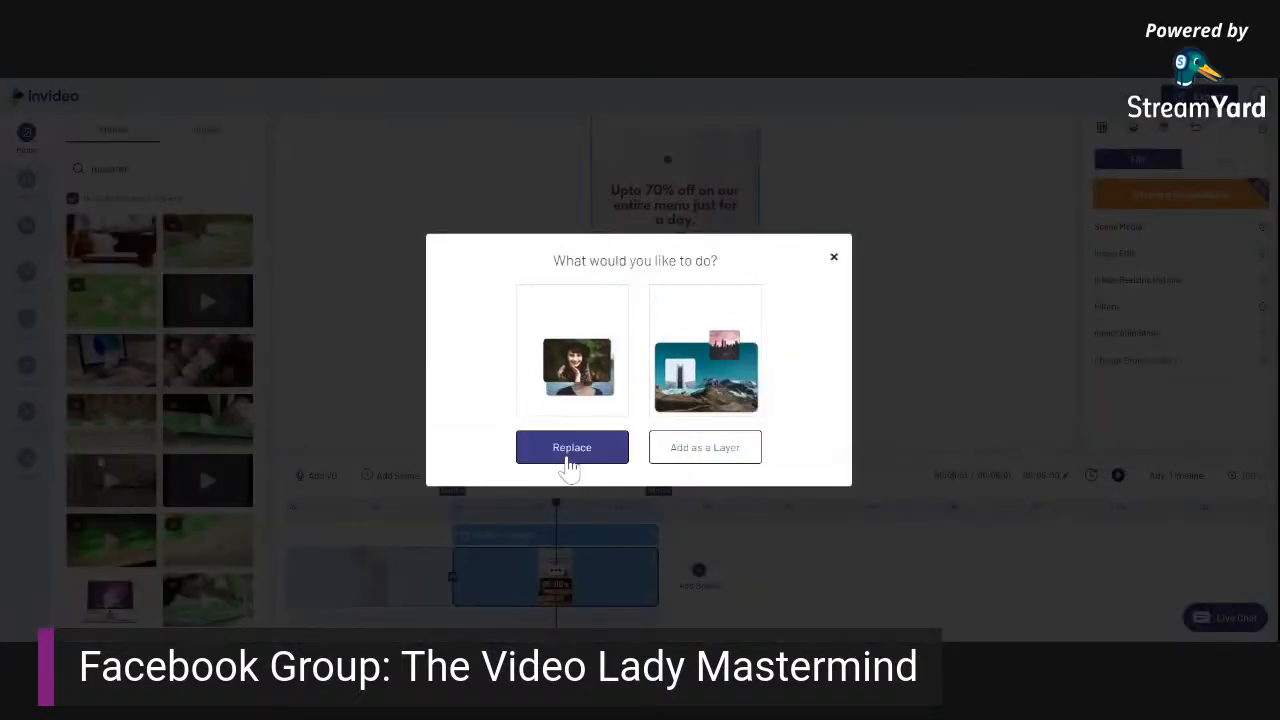
left_click(568, 452)
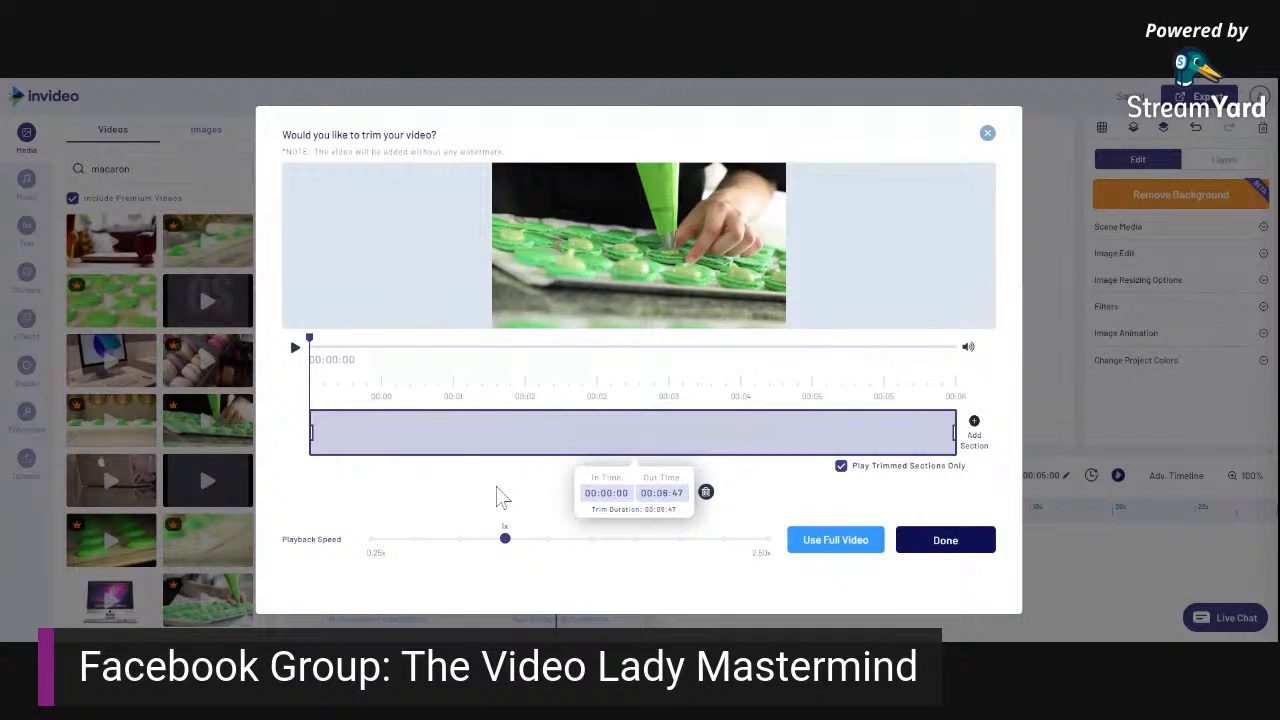
Trim the green macarons clip from 00:02:15 to 00:05:16 and apply it to the second scene.
left_click_drag(955, 435, 741, 434)
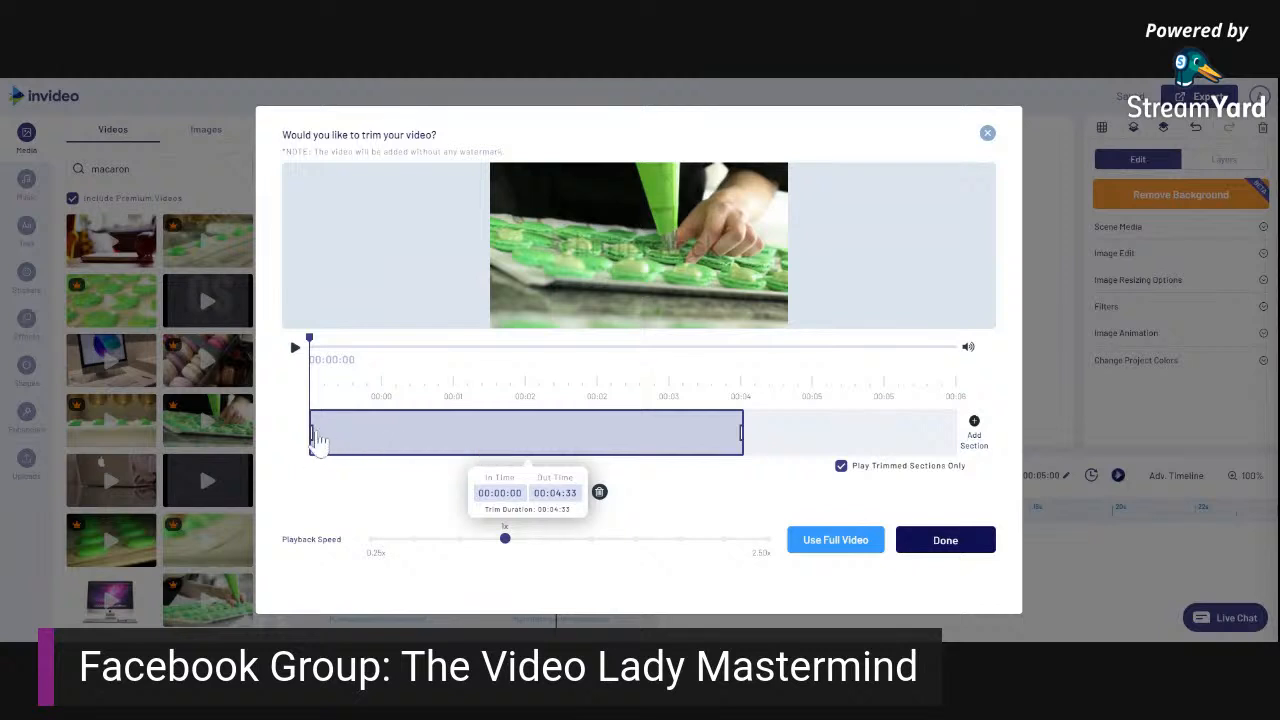
left_click_drag(311, 433, 523, 447)
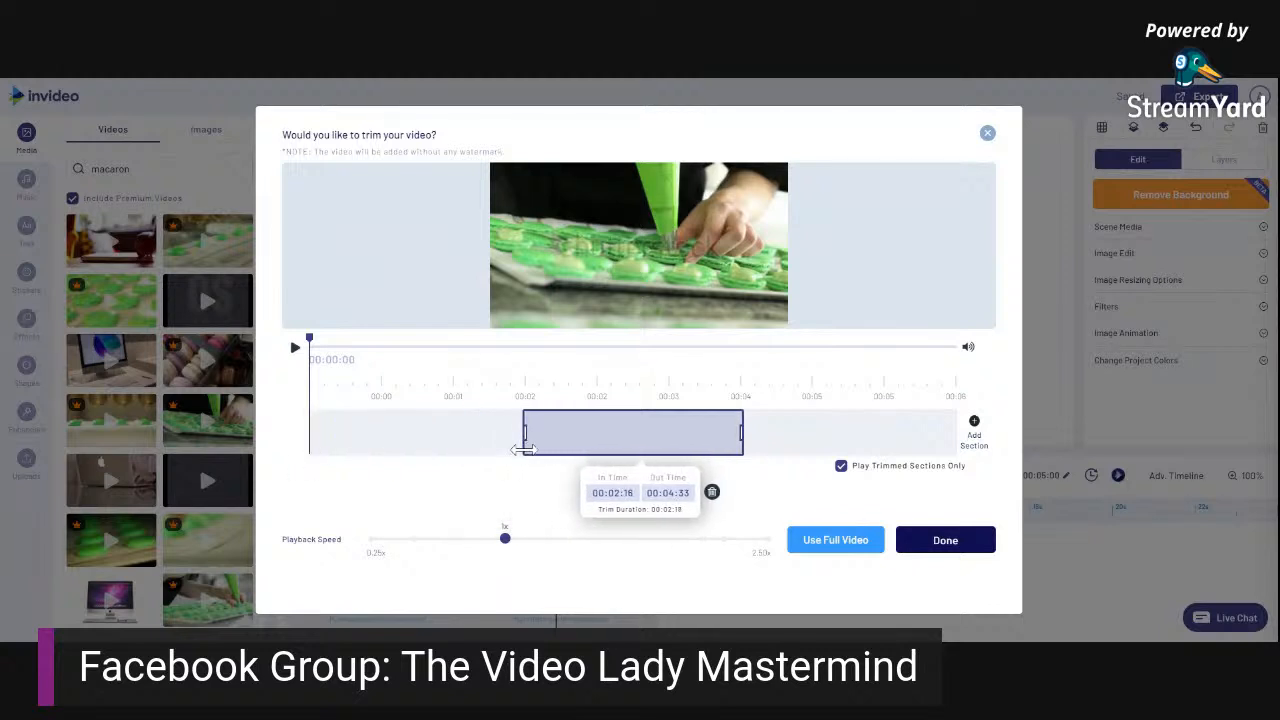
left_click_drag(738, 433, 811, 439)
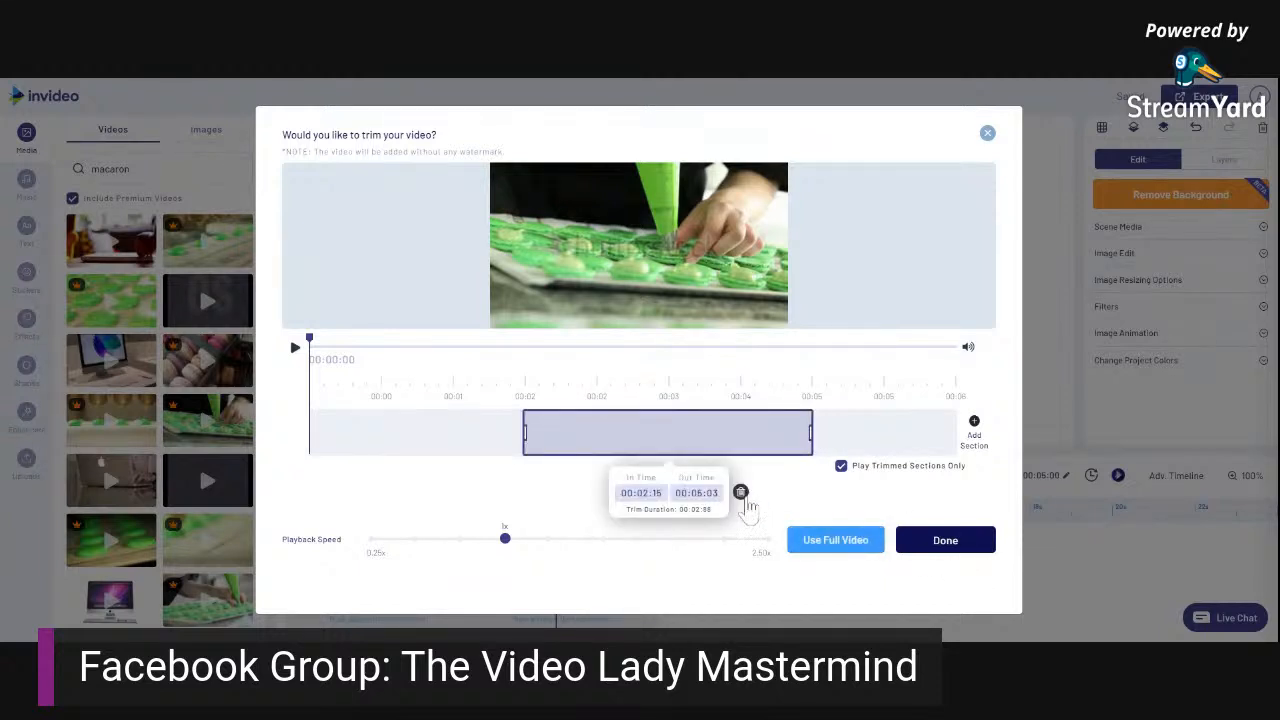
left_click_drag(817, 442, 826, 441)
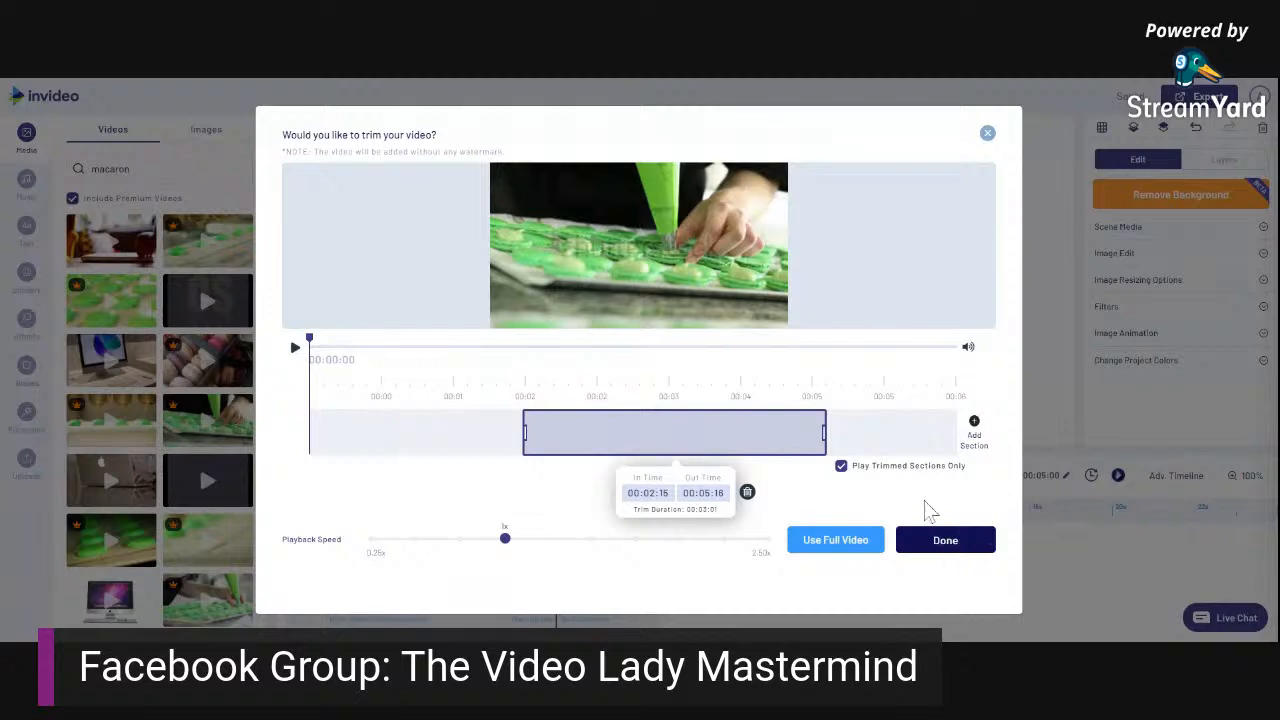
left_click(932, 546)
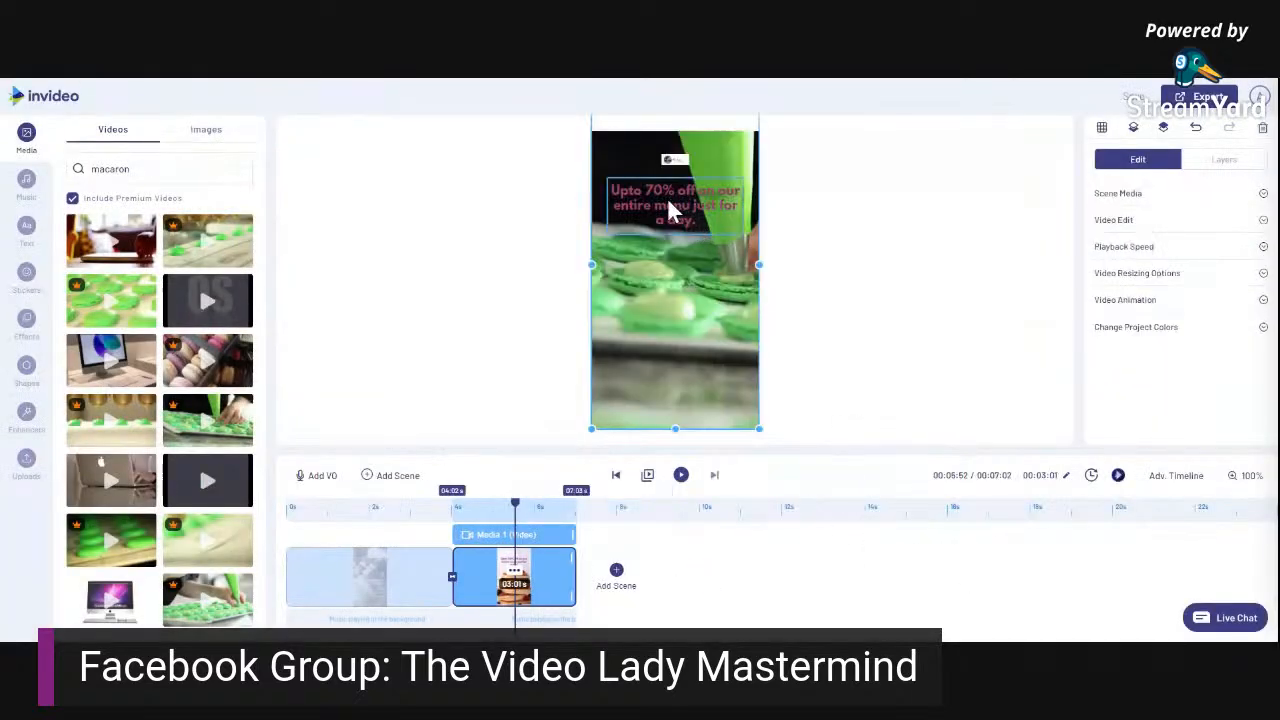
Move the "Upto 70% off" text to the lower part of the second scene, below the green macarons.
left_click_drag(668, 199, 662, 388)
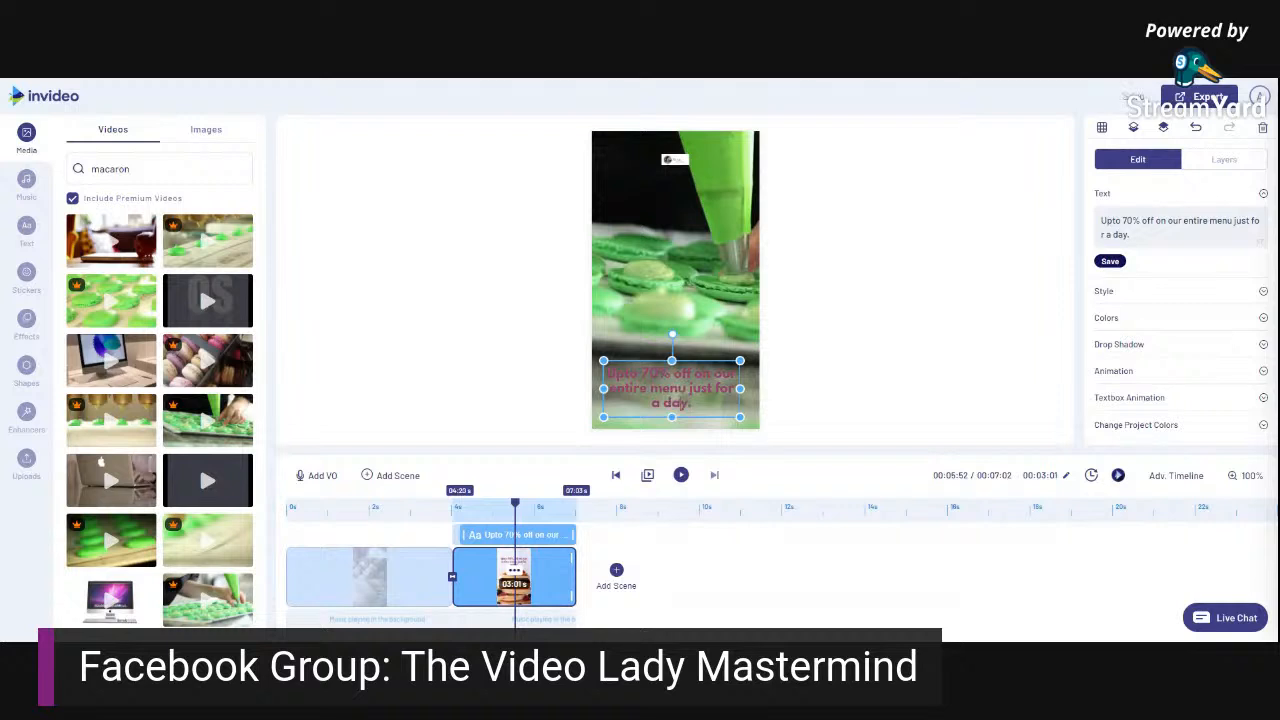
Replace the second scene's "Upto 70% off" caption with the text "Get the recipe".
double_click(672, 402)
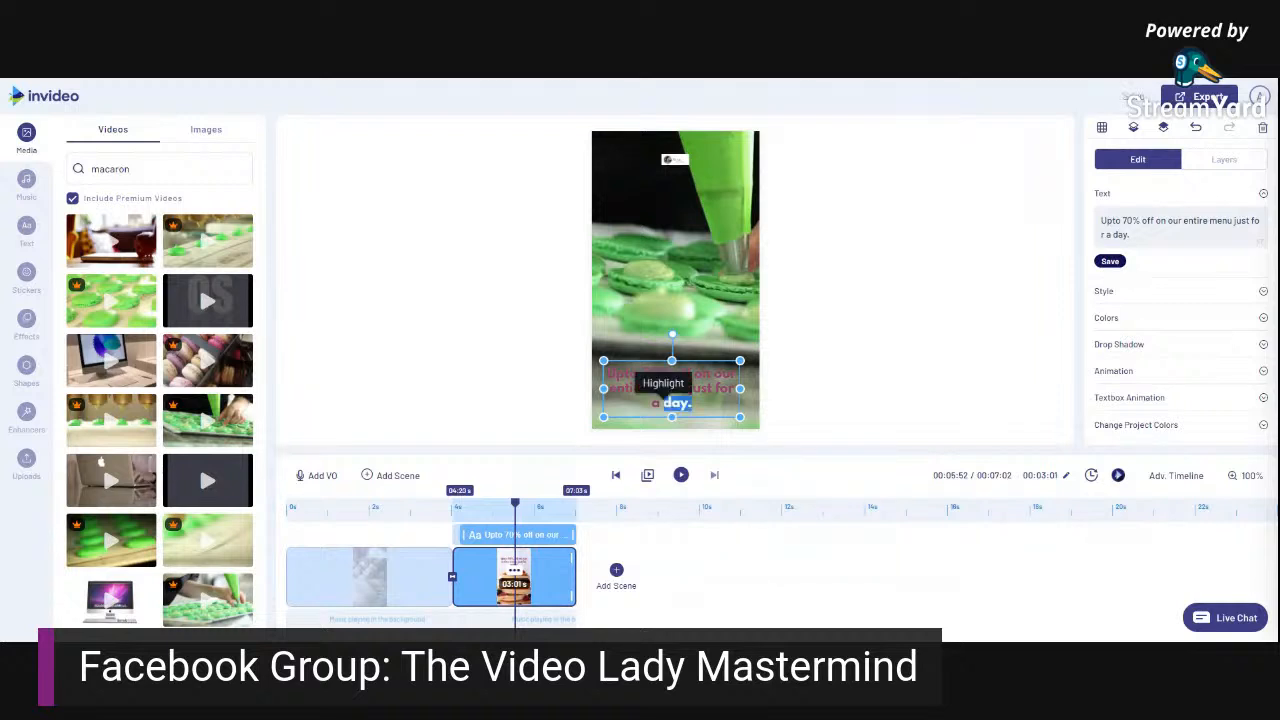
left_click(680, 390)
left_click(715, 400)
left_click(703, 402)
left_click_drag(703, 402, 608, 372)
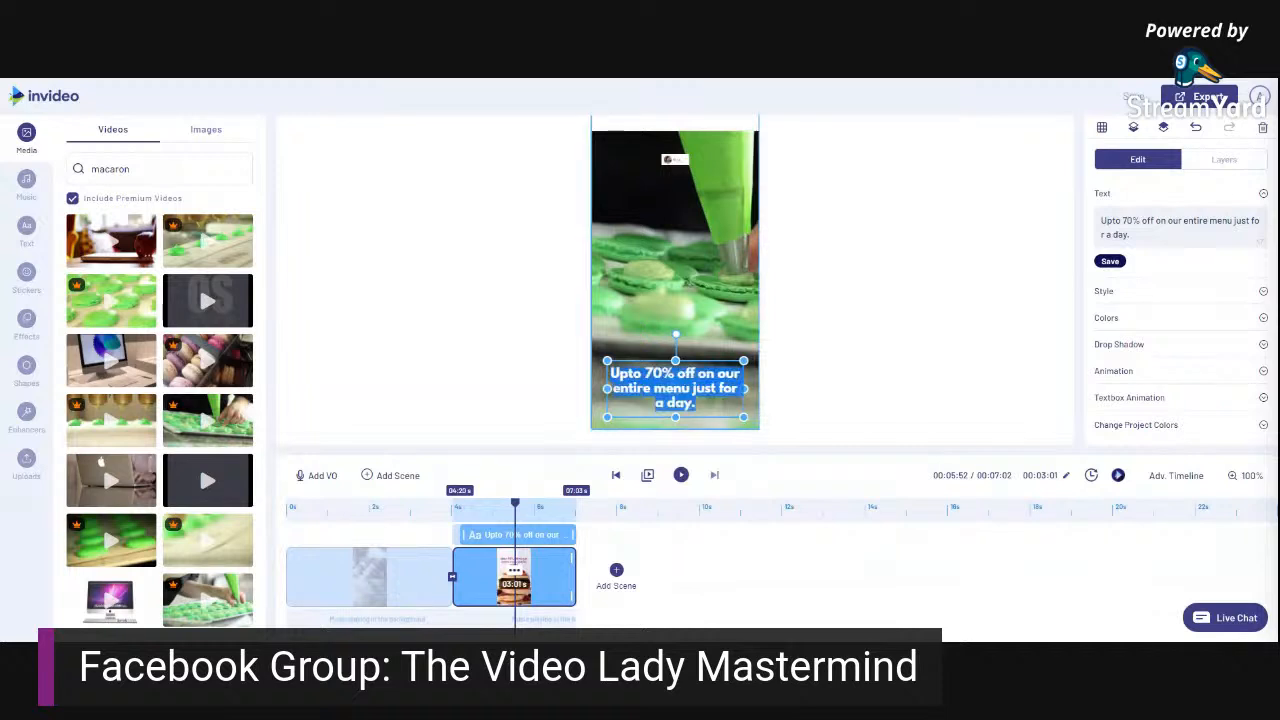
left_click(838, 415)
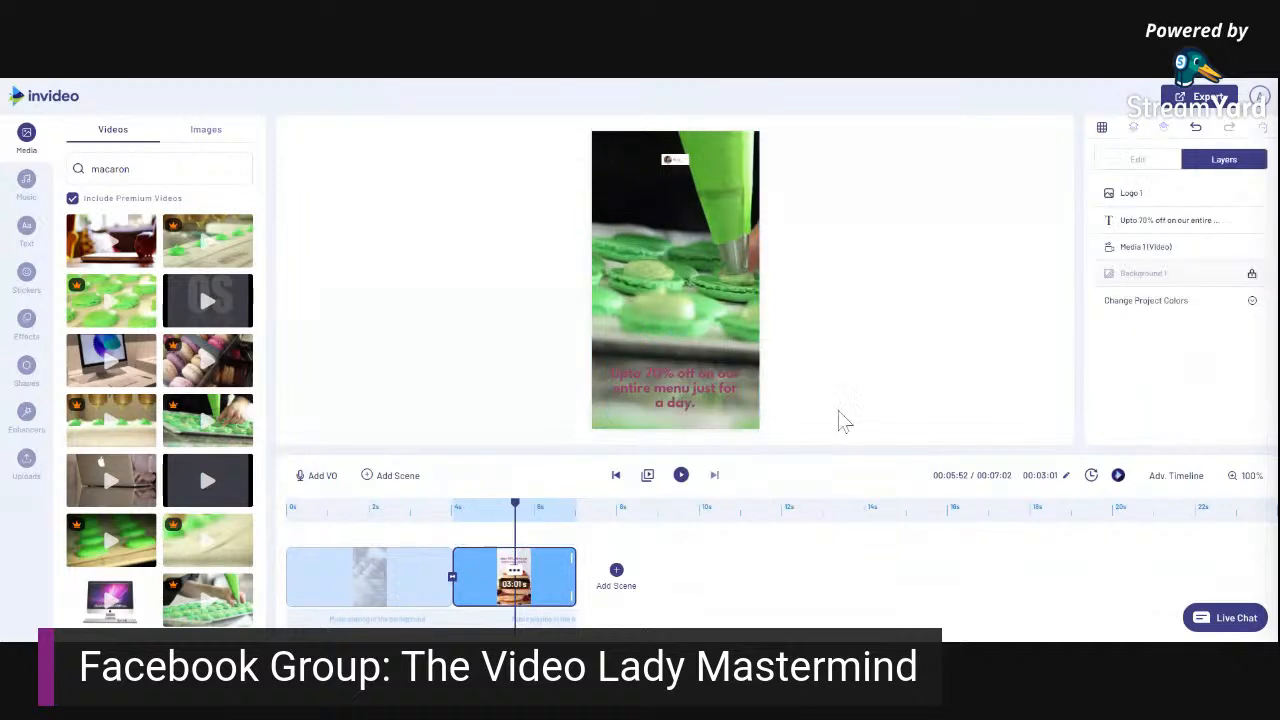
left_click(692, 404)
triple_click(692, 404)
type("Get")
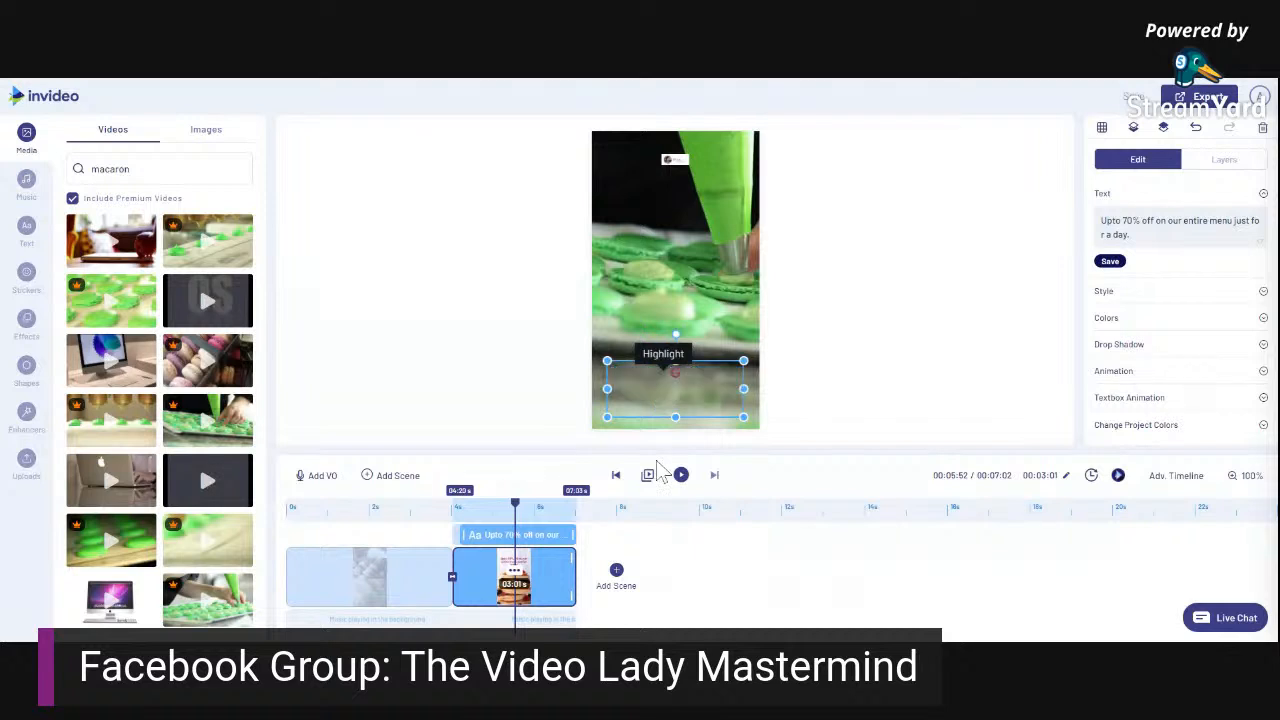
type(" the re")
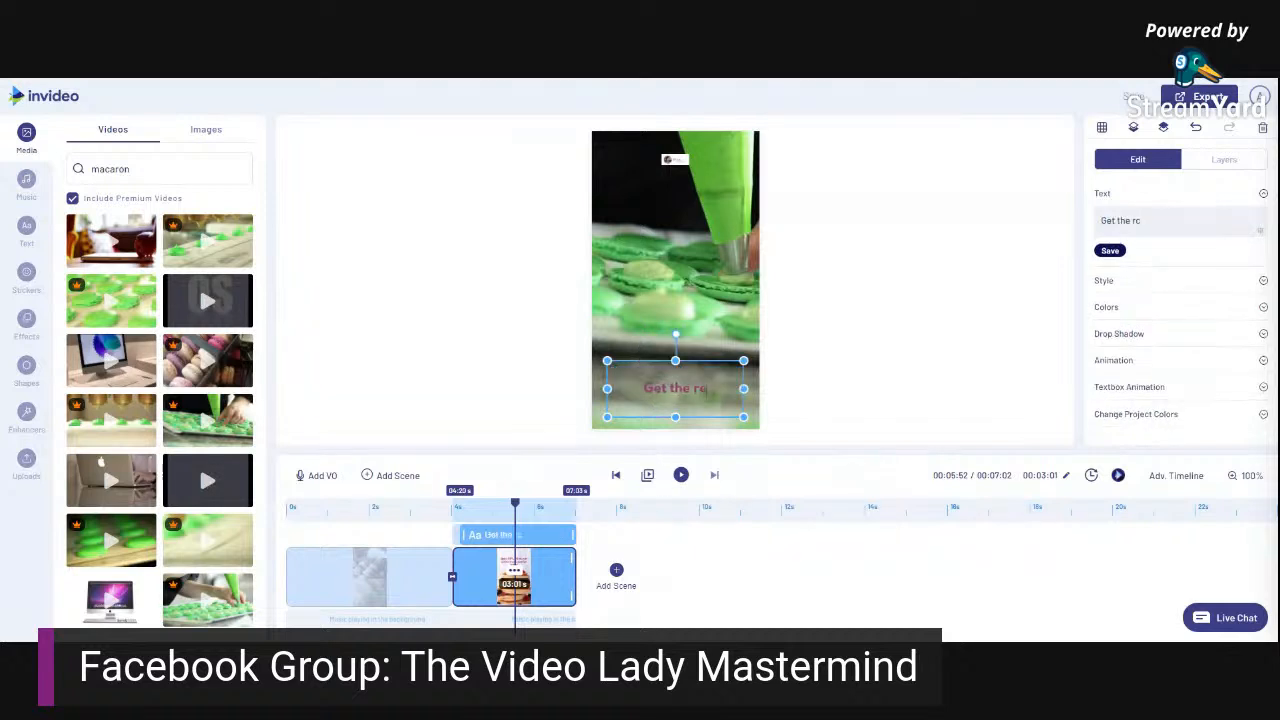
type("cipe")
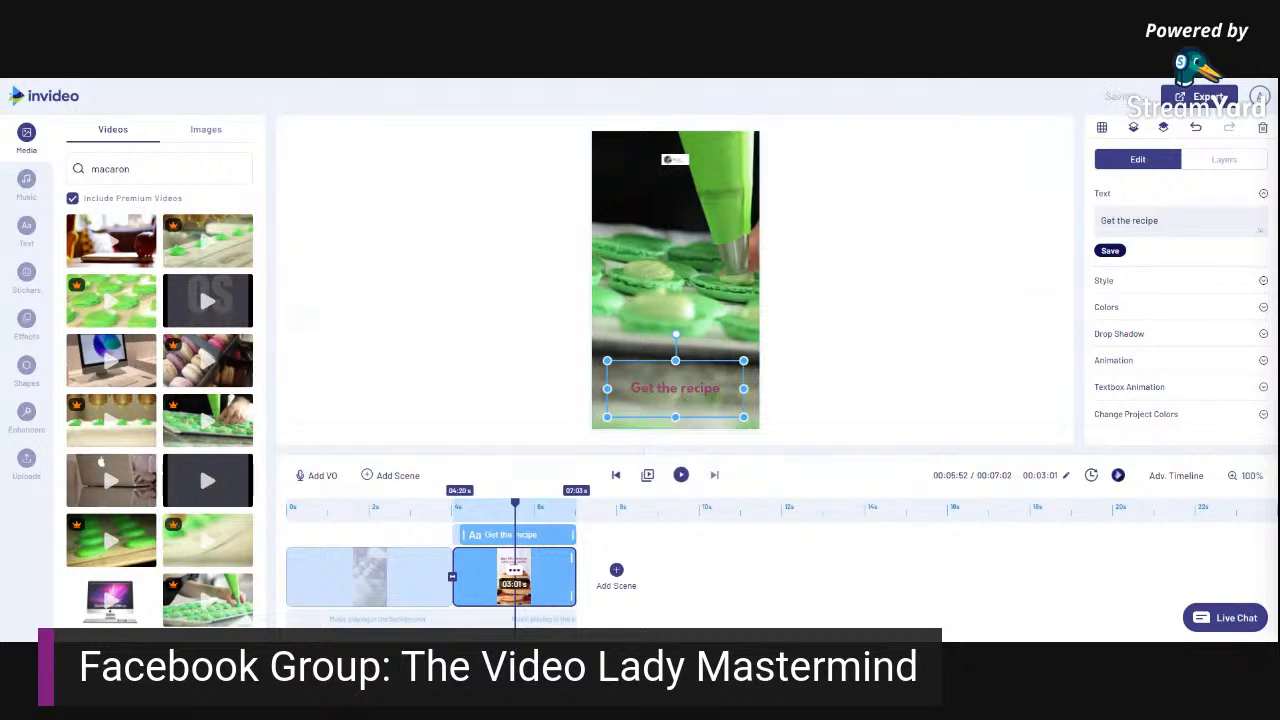
Change the text color of the "Get the recipe" caption to near black.
left_click_drag(720, 388, 640, 388)
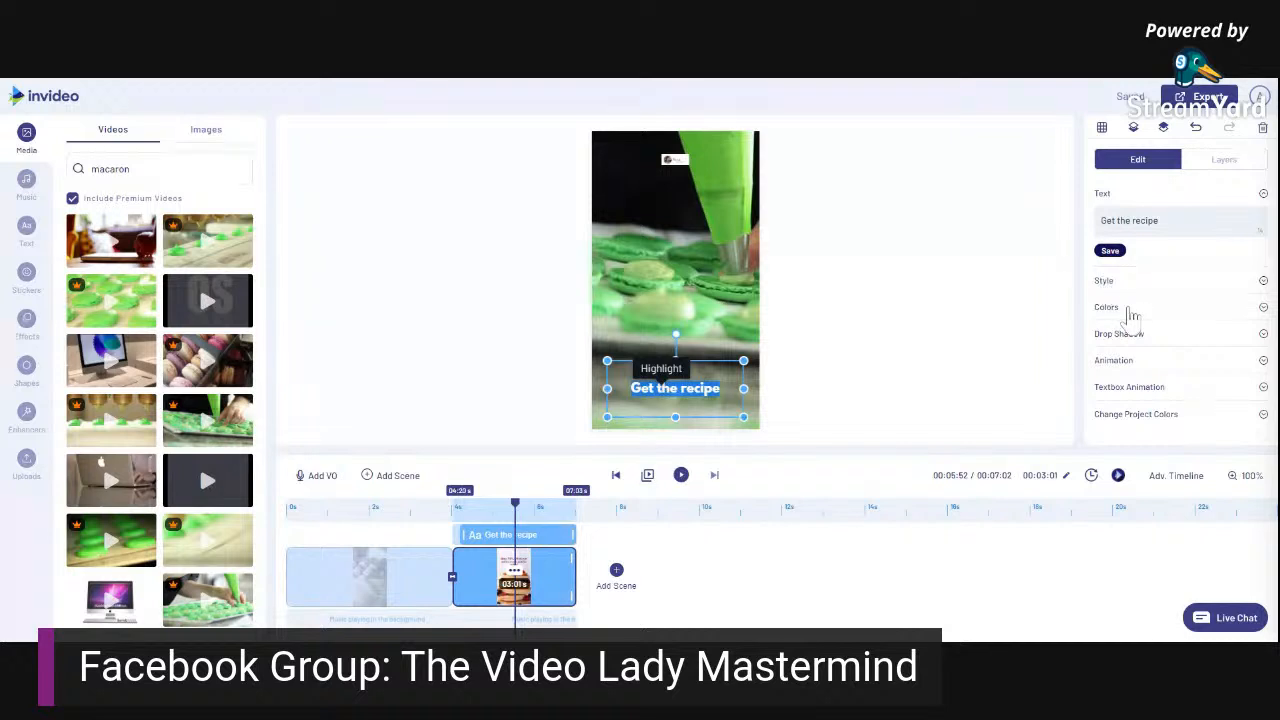
left_click(1130, 310)
left_click(1104, 271)
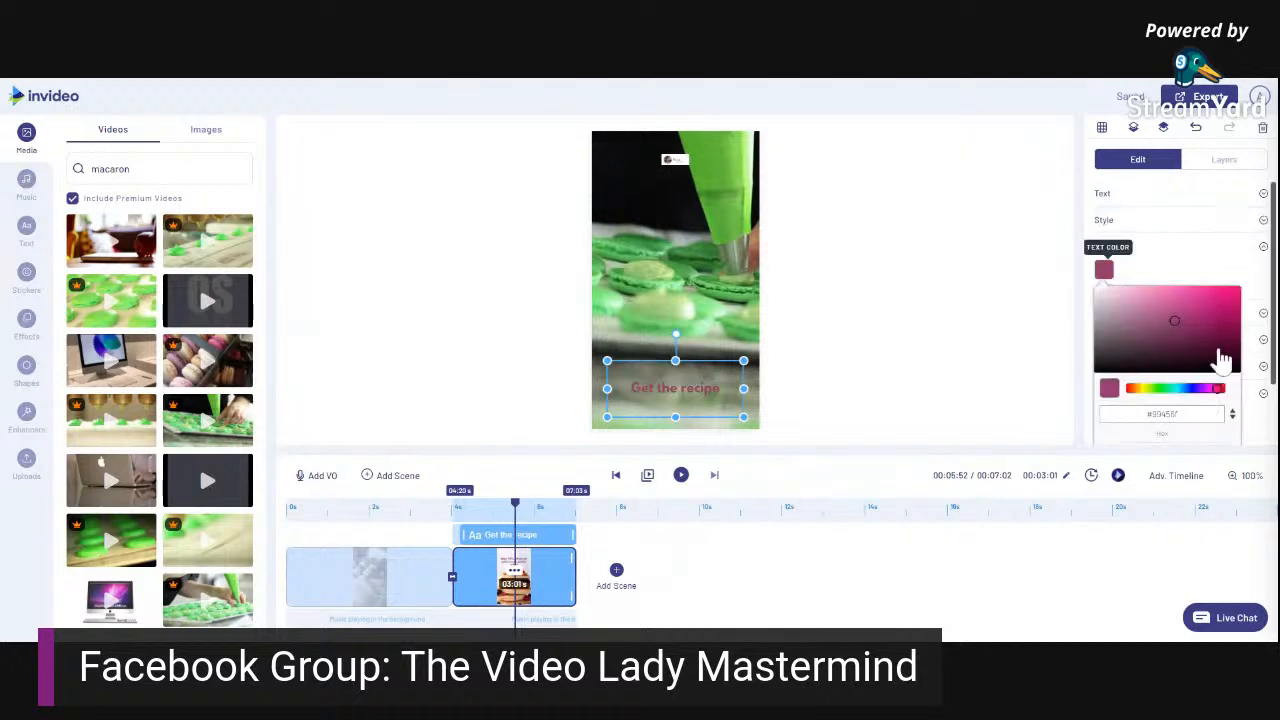
left_click(1102, 368)
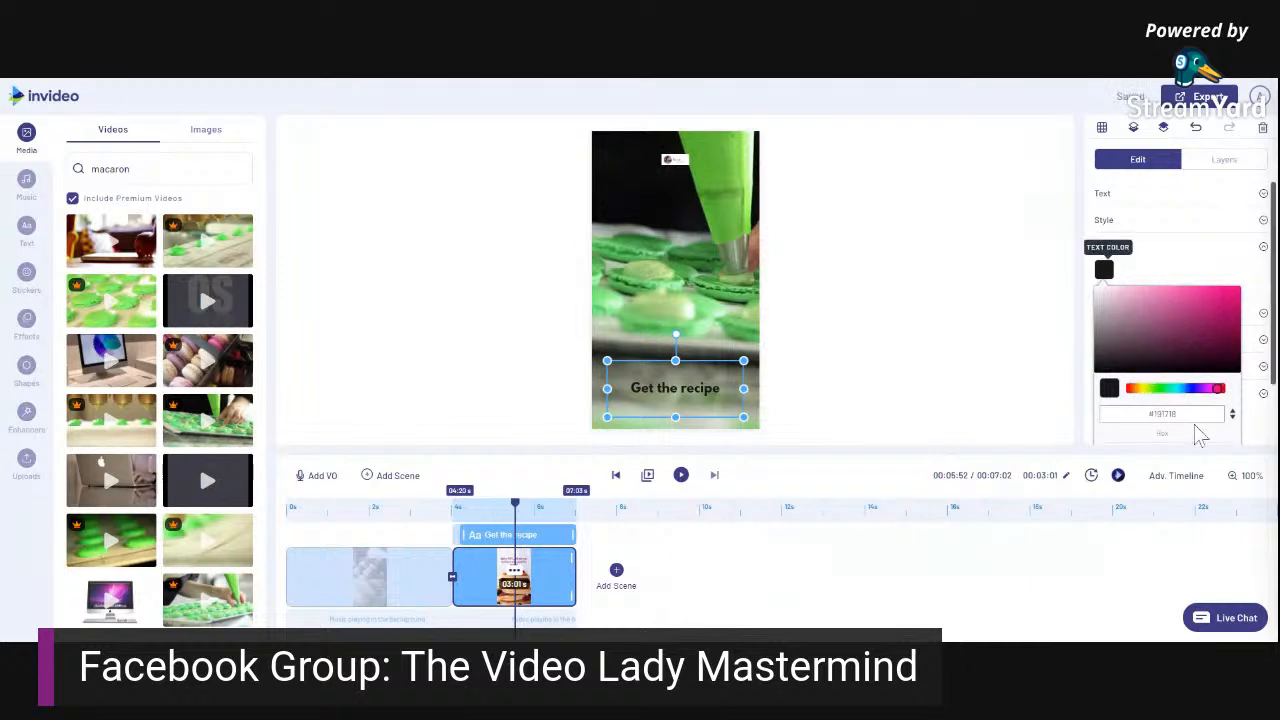
left_click(1228, 308)
left_click(1112, 369)
left_click(912, 406)
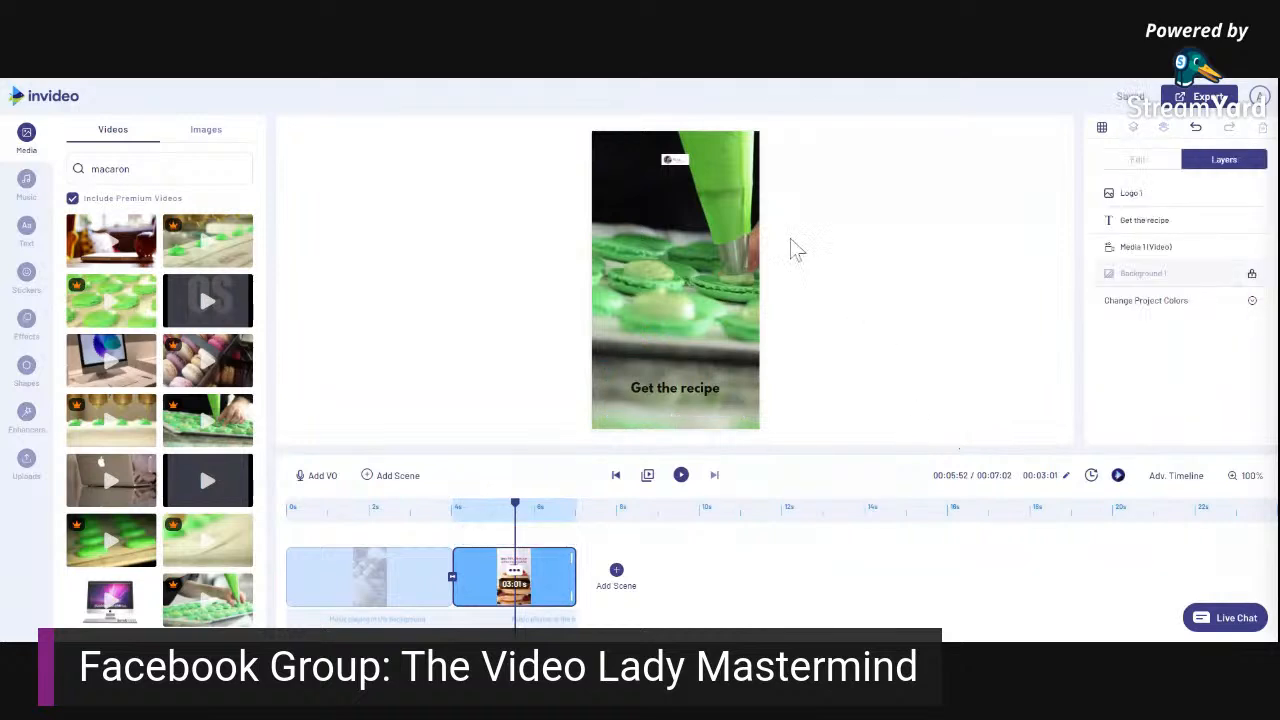
Enlarge the logo in the second scene to about half the frame width and center it above the green macarons.
left_click(667, 165)
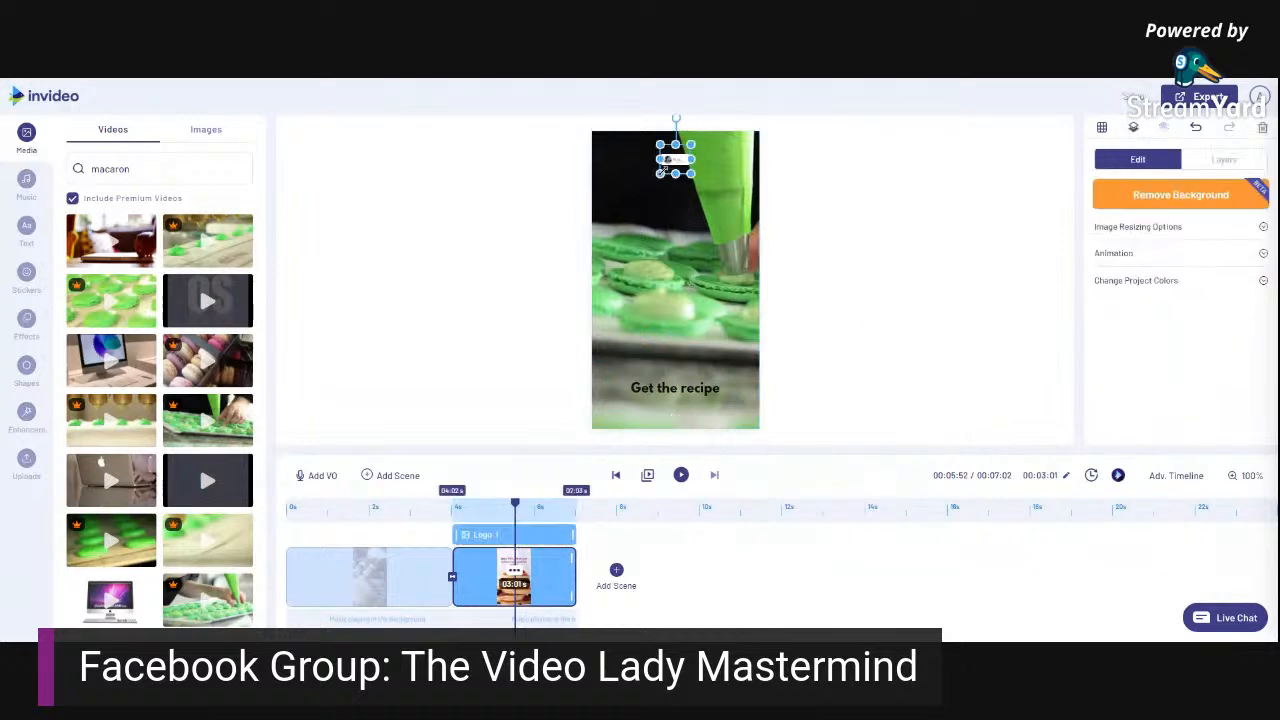
left_click_drag(660, 173, 630, 258)
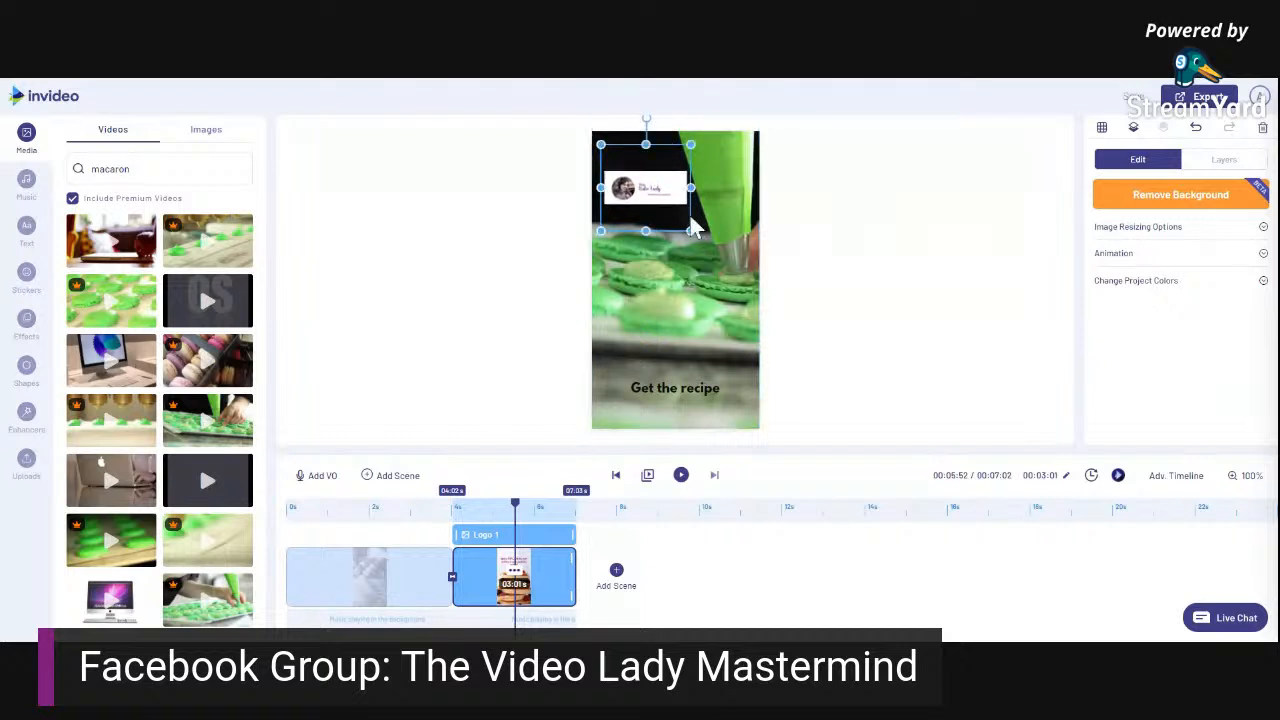
left_click_drag(667, 220, 728, 250)
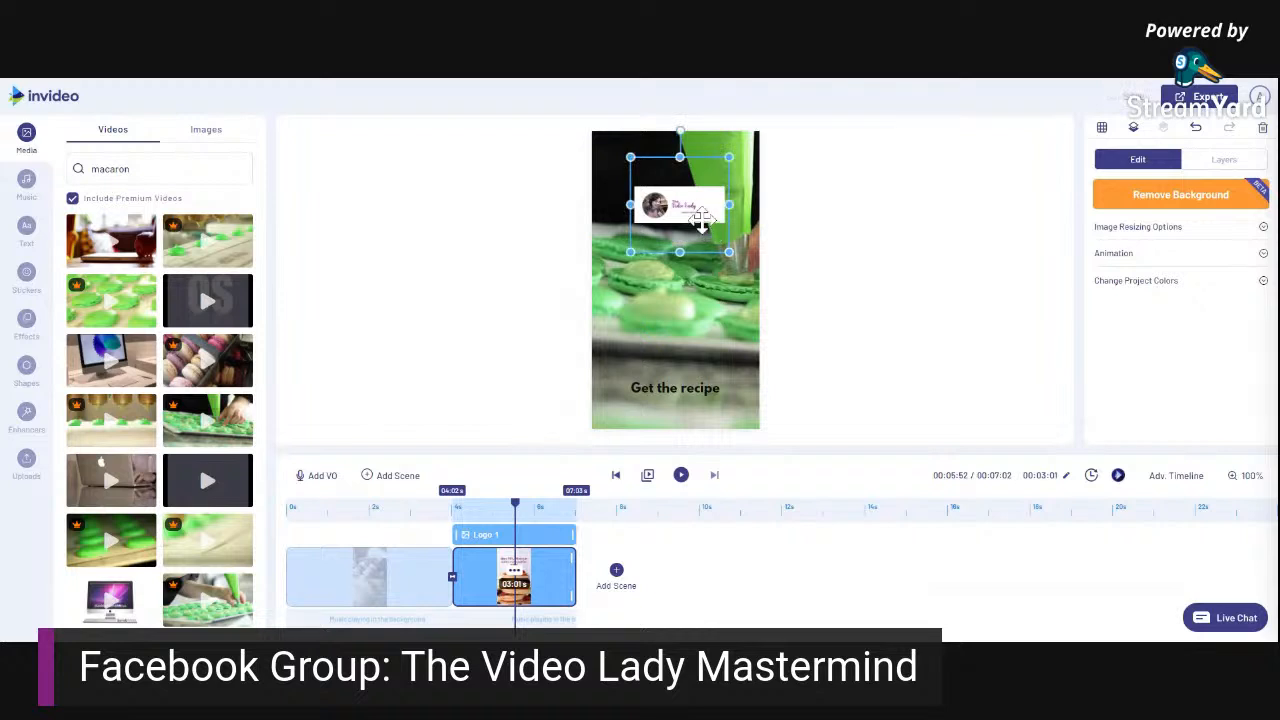
left_click_drag(674, 218, 665, 214)
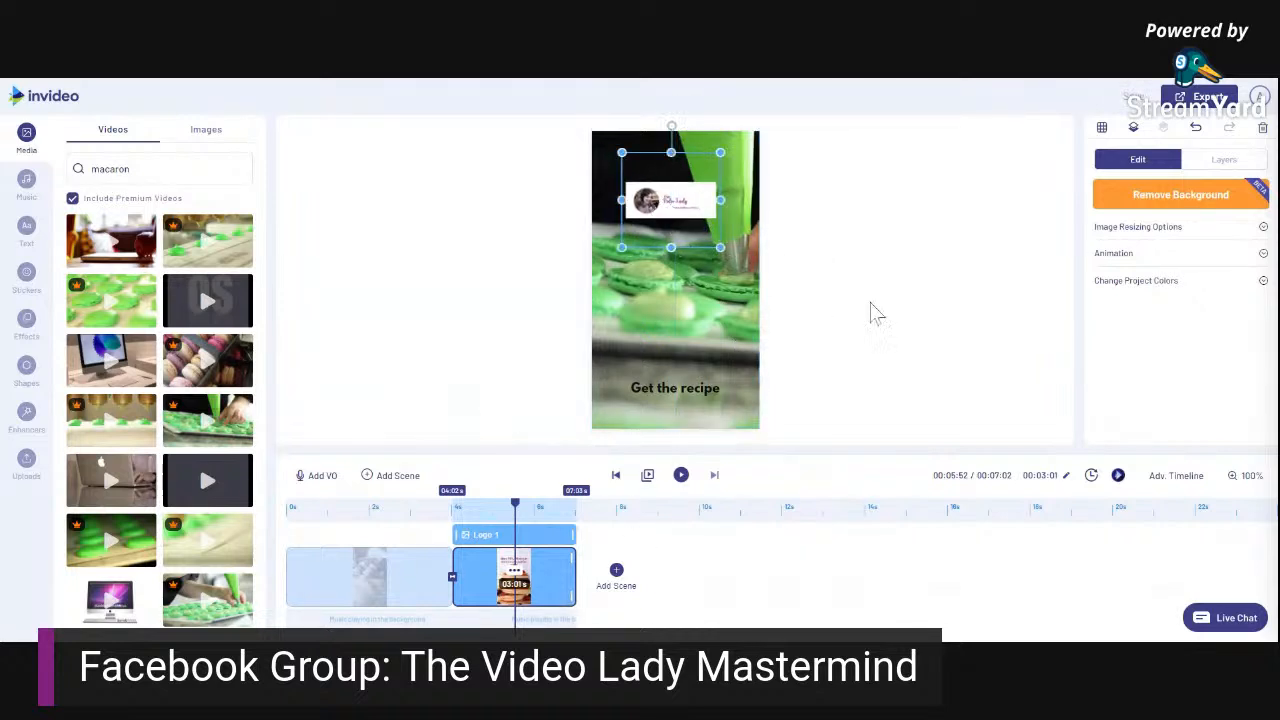
left_click(910, 305)
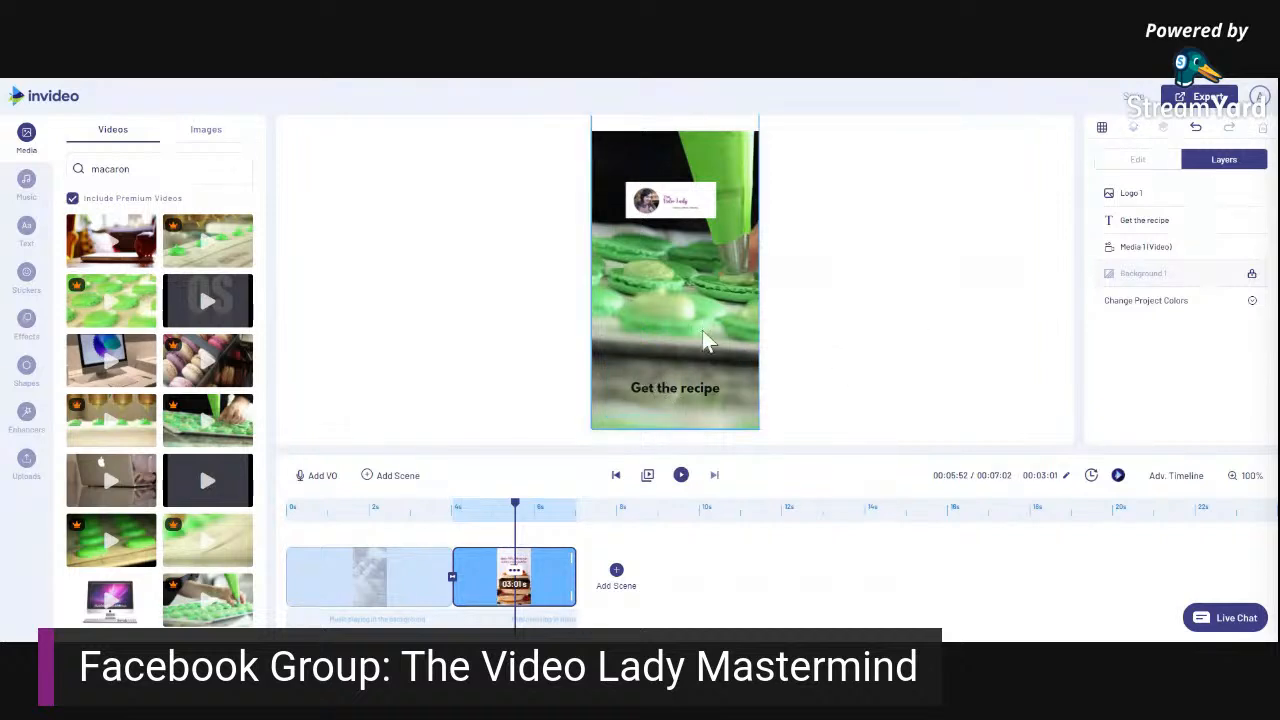
Add the flower-shaped "Enjoy today" ready-made text box from the Classic collection to the second scene.
left_click(690, 405)
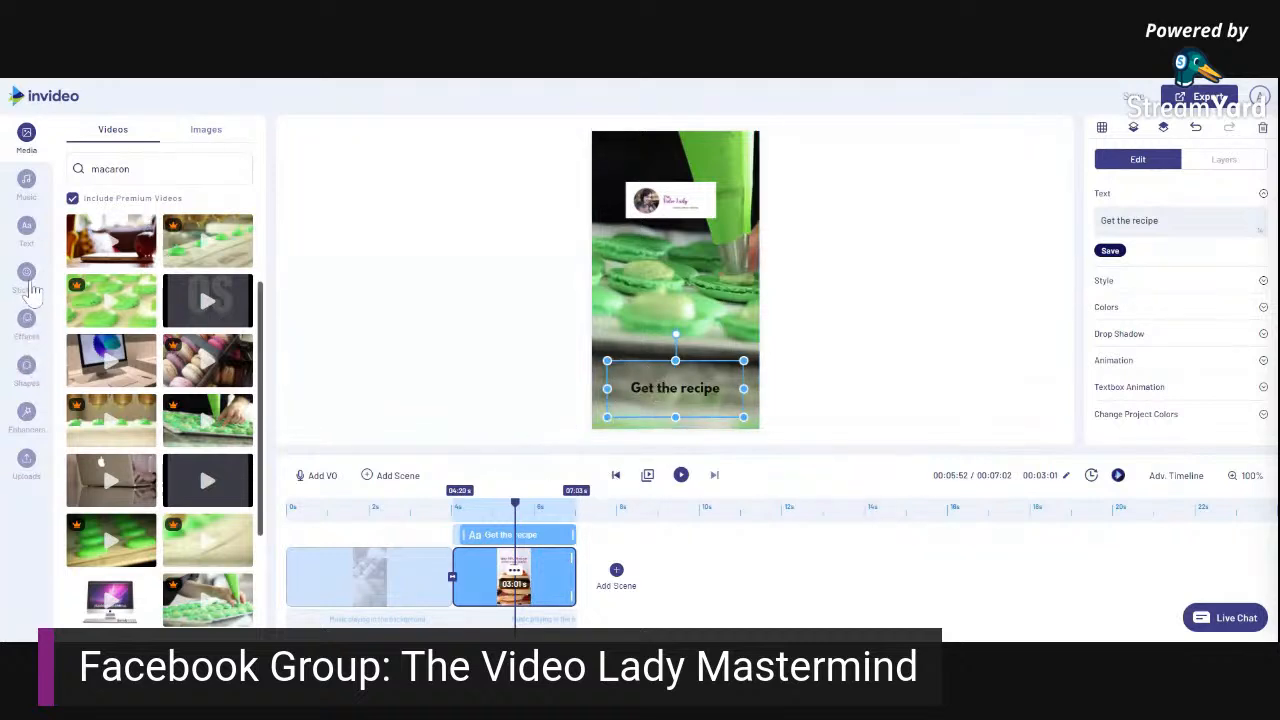
left_click(28, 234)
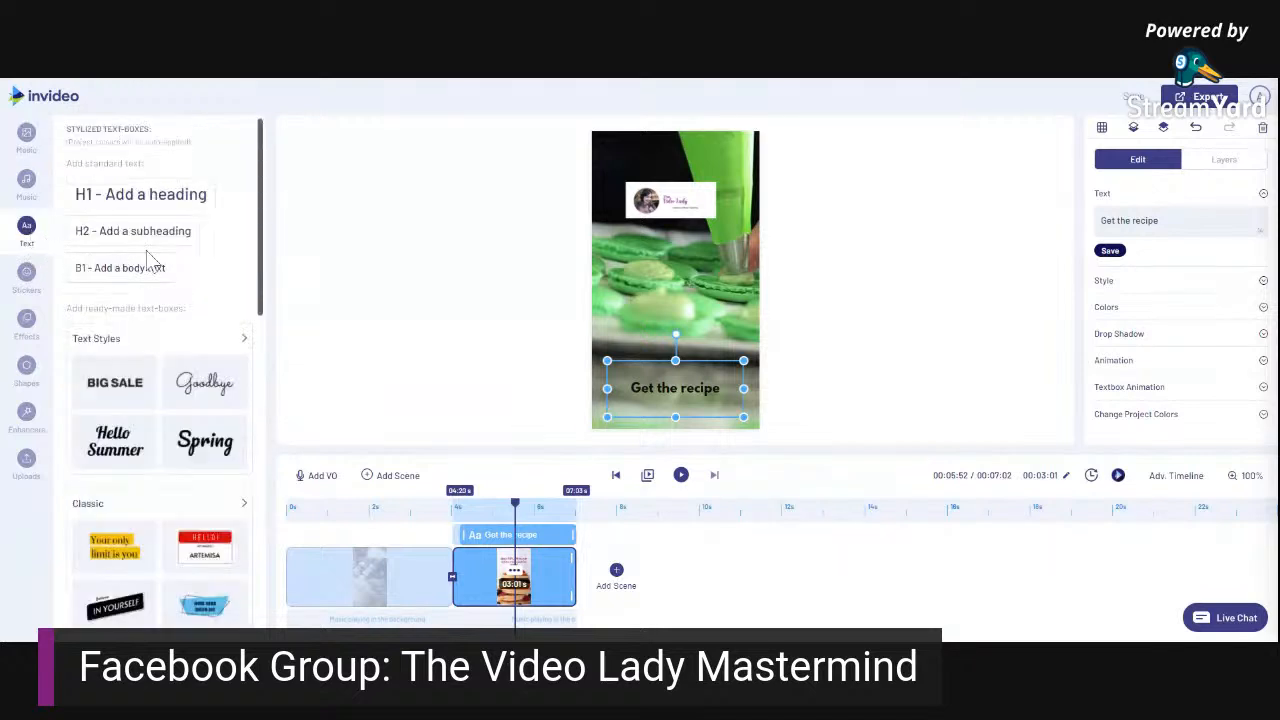
scroll(148, 260, "down", 5)
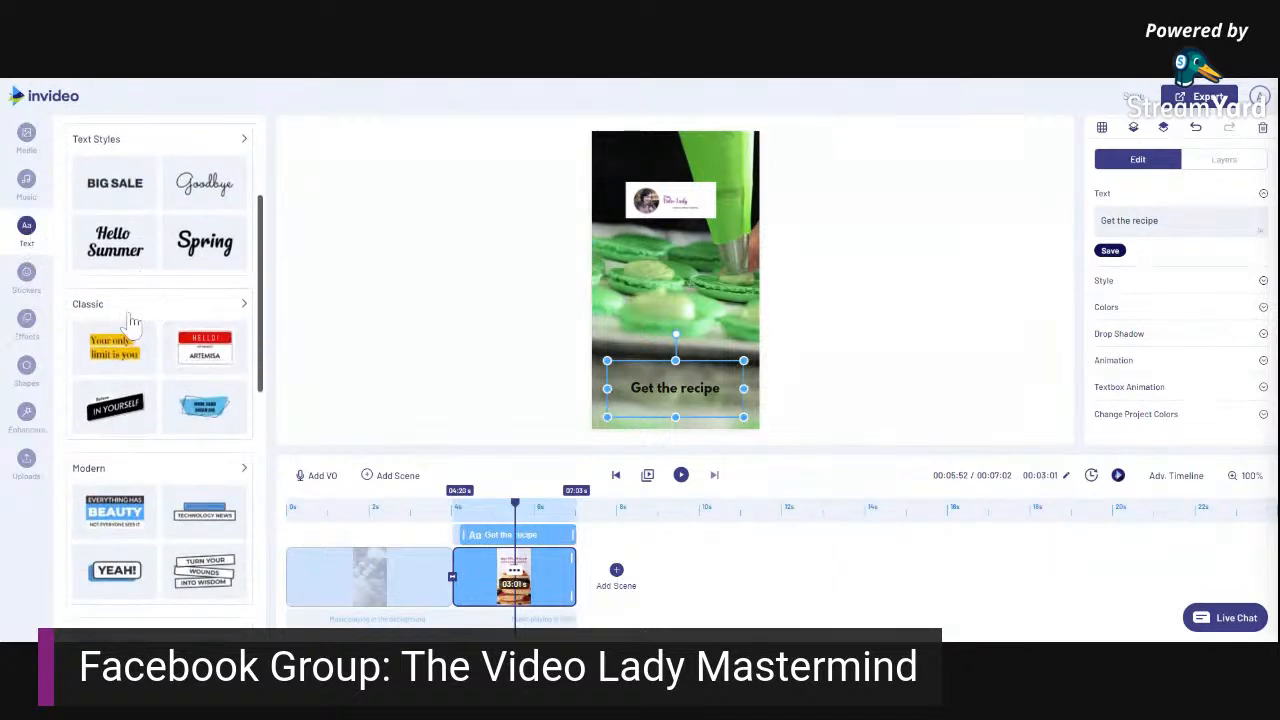
mouse_move(127, 350)
scroll(200, 365, "down", 2)
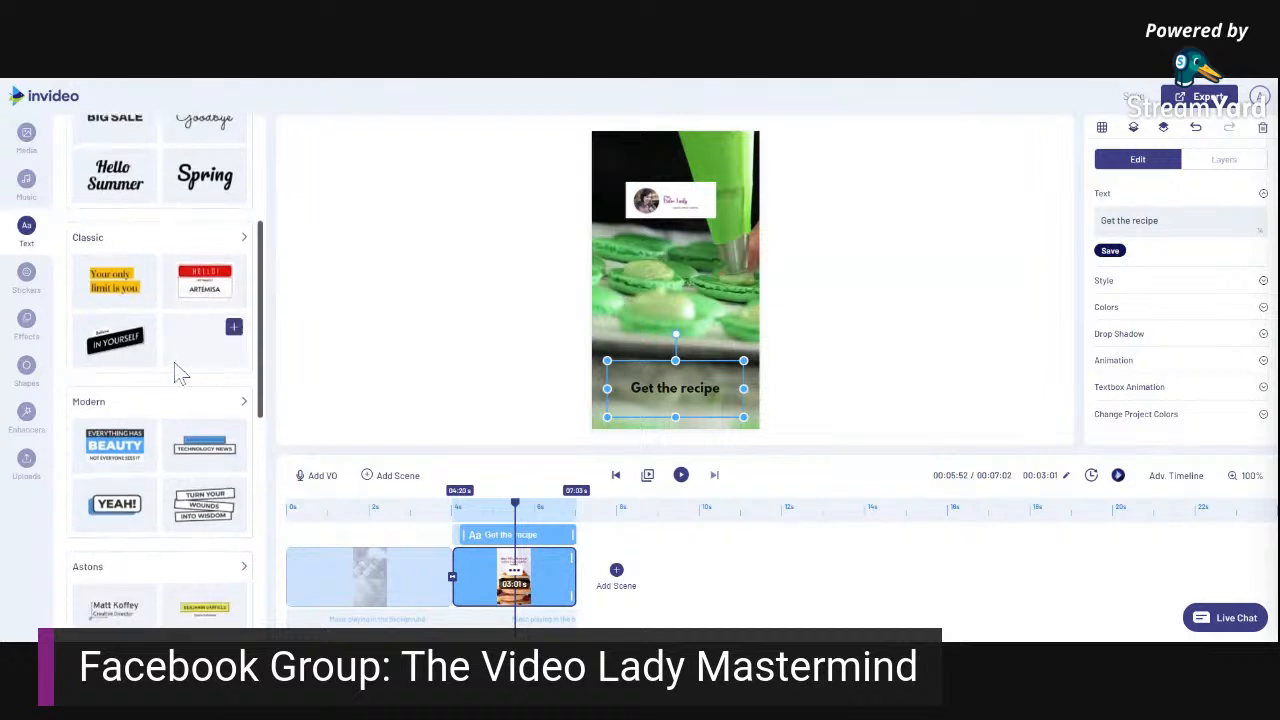
left_click(241, 246)
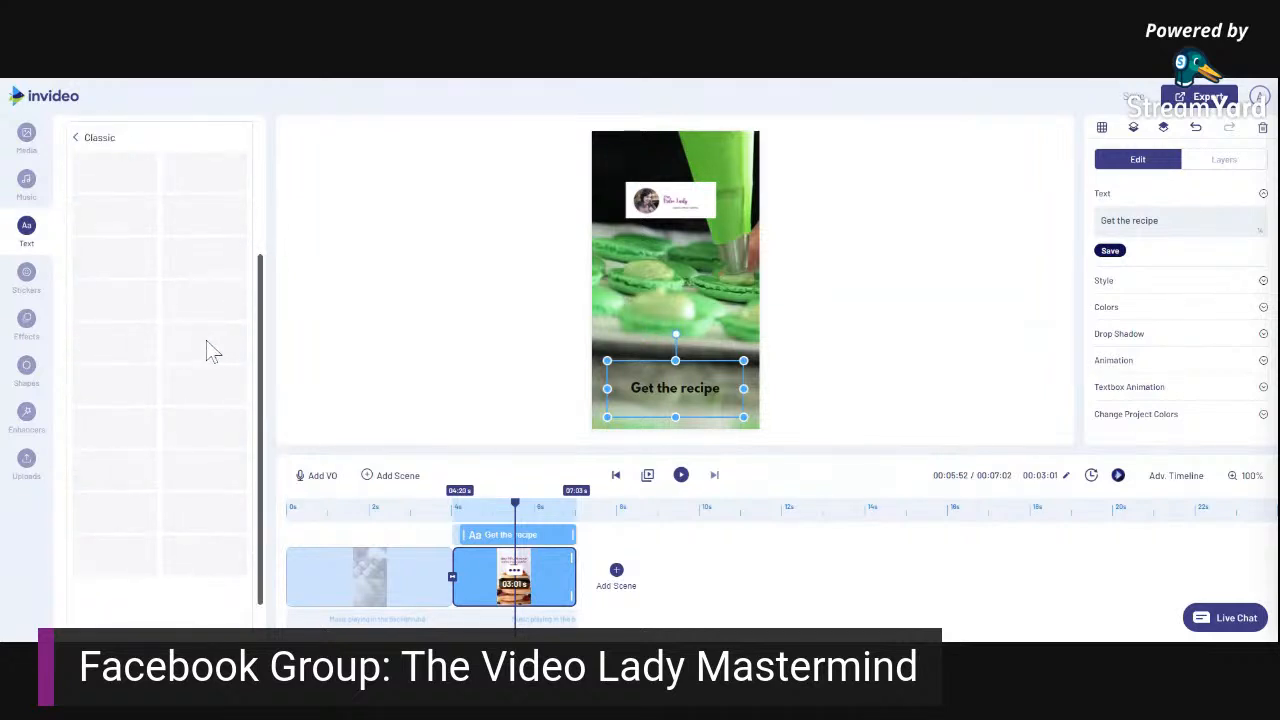
mouse_move(193, 348)
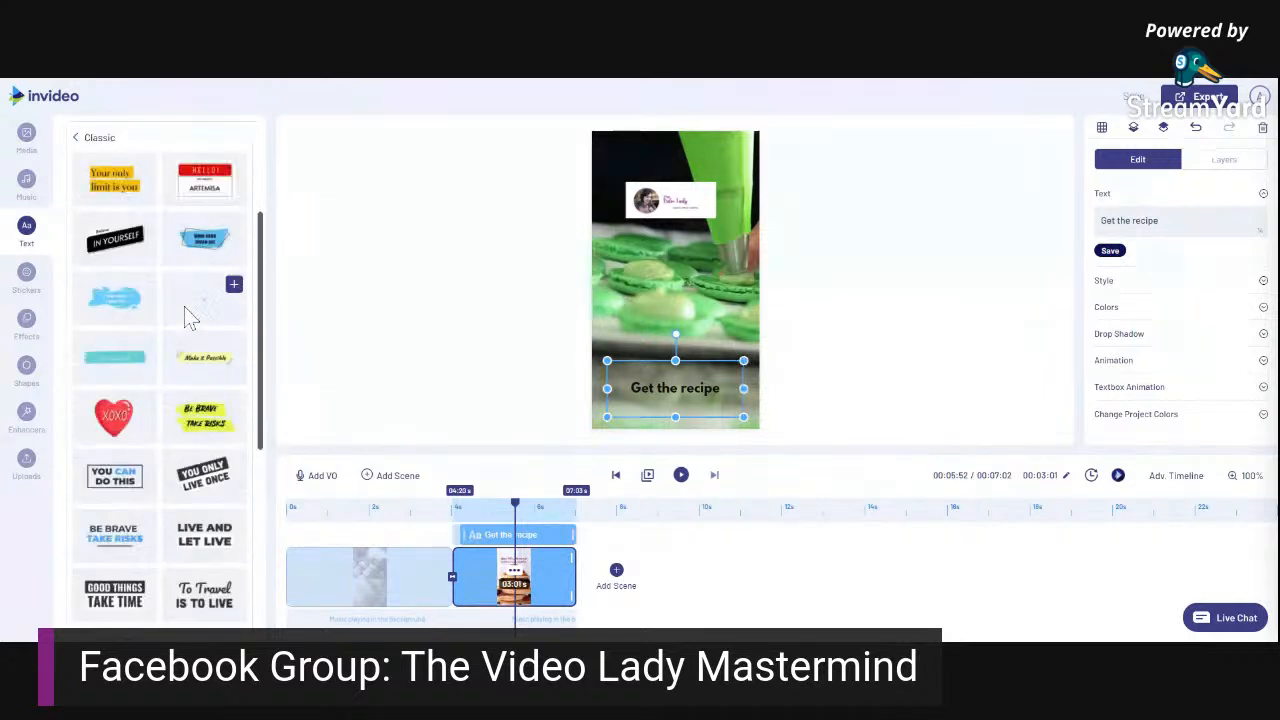
mouse_move(144, 286)
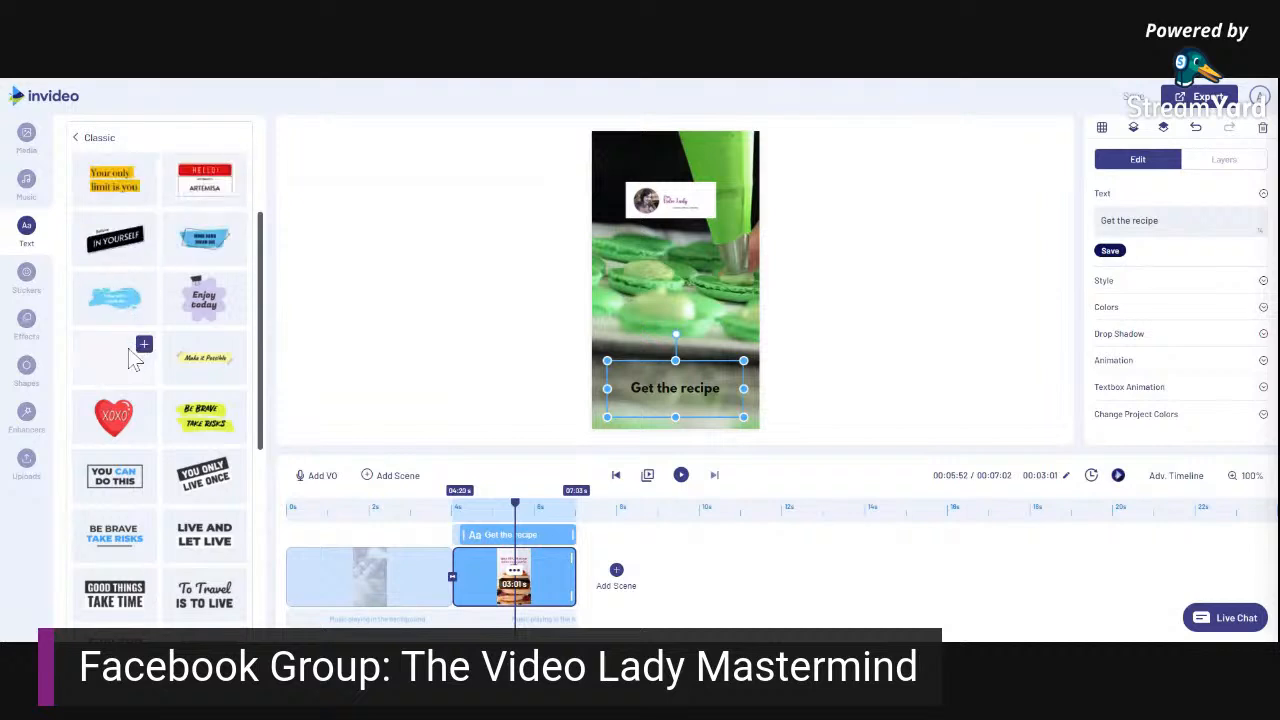
mouse_move(202, 322)
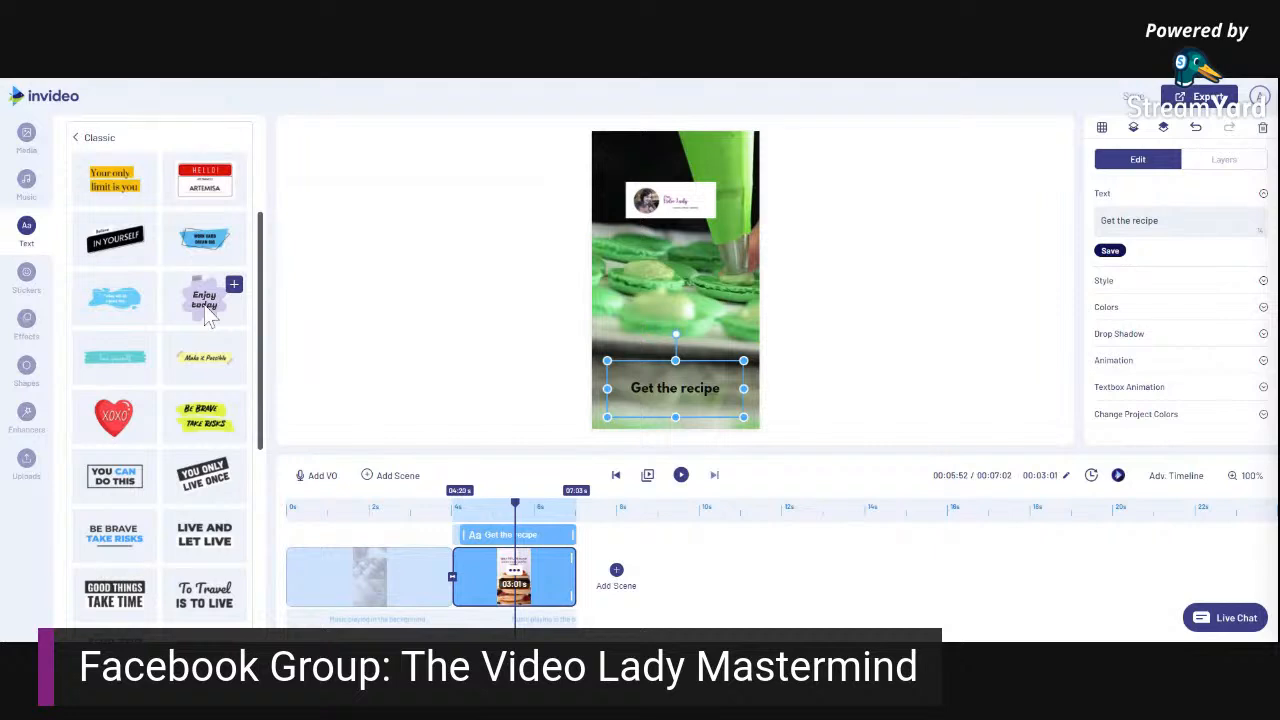
left_click(205, 316)
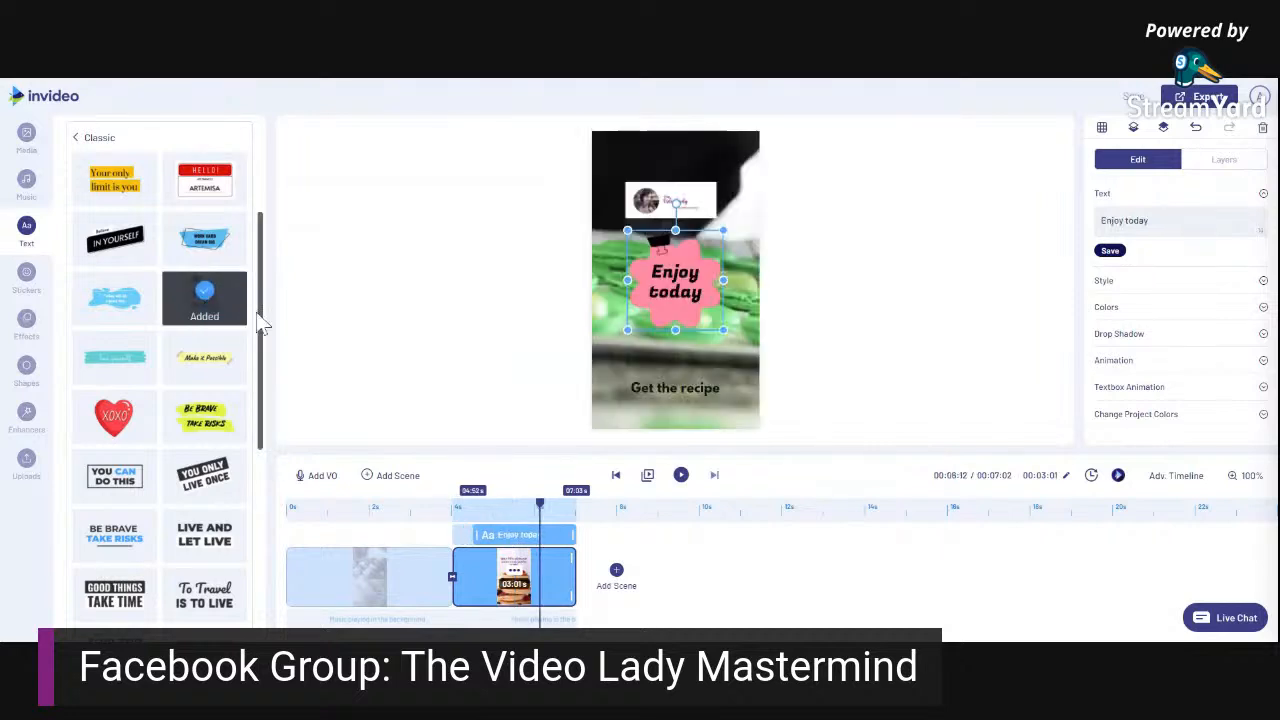
Delete the plain "Get the recipe" caption and put the slightly enlarged pink "Enjoy today" badge in its place.
left_click(691, 399)
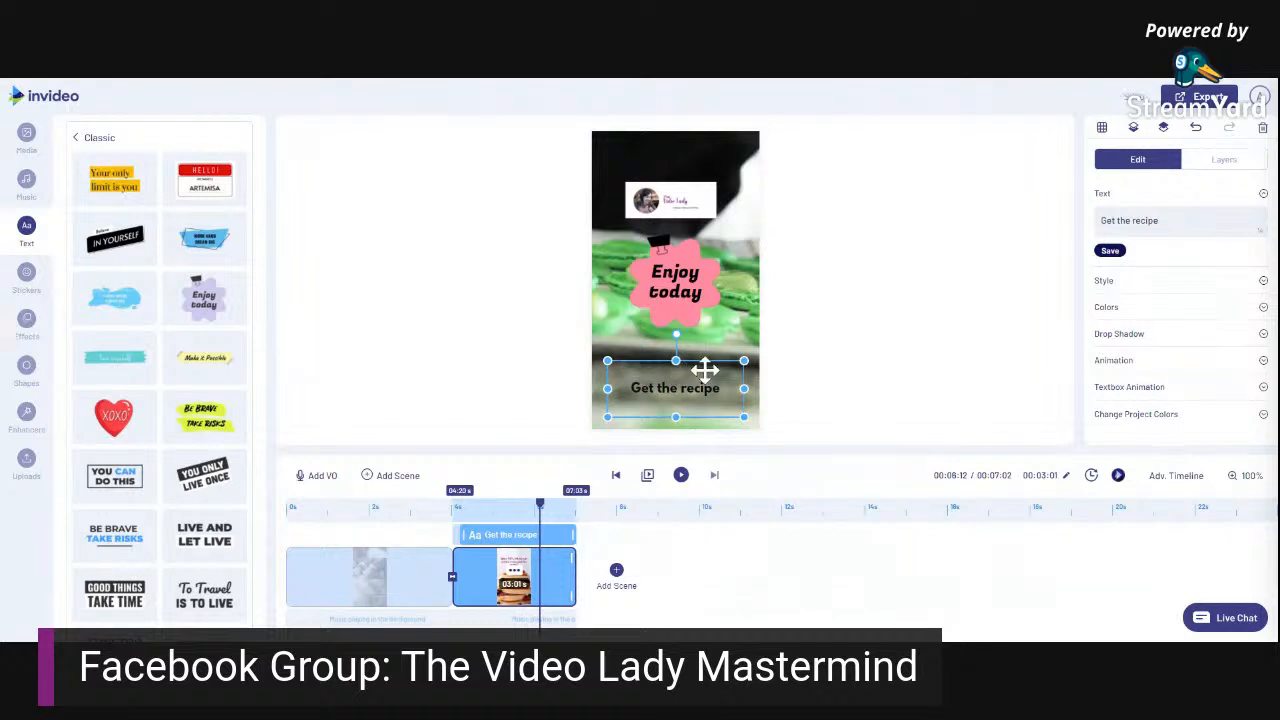
left_click(662, 365)
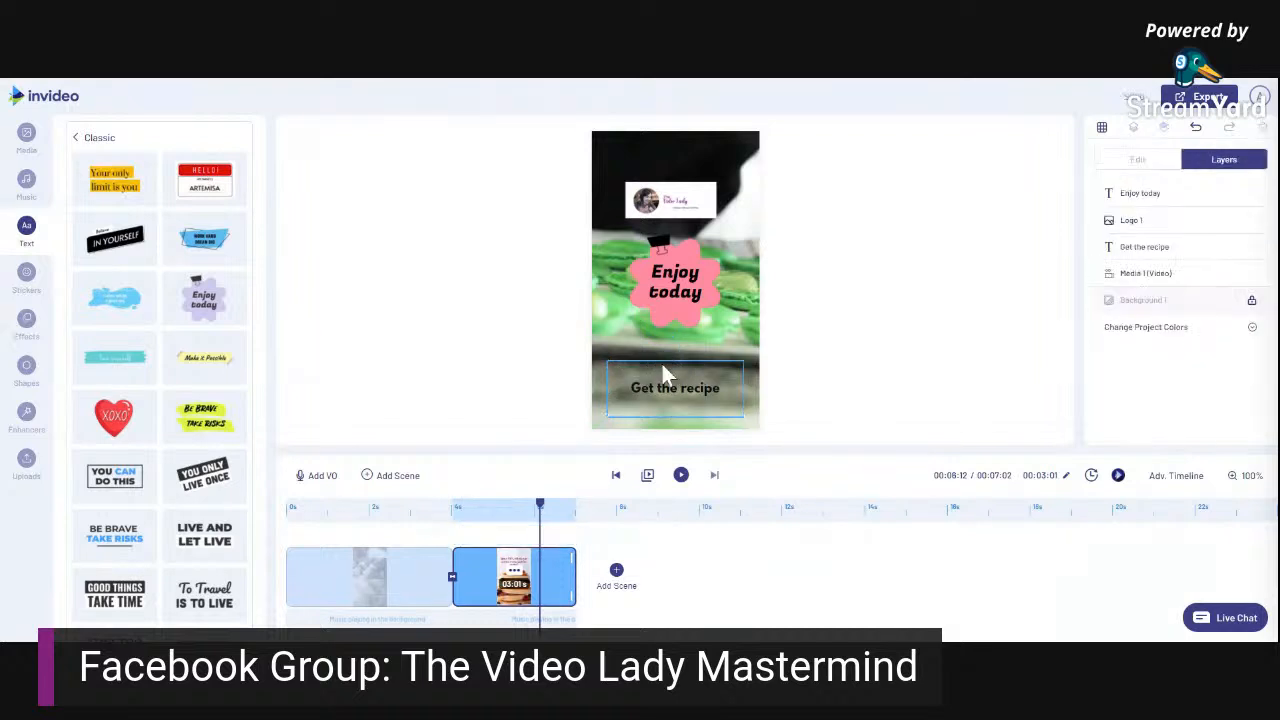
left_click(660, 362)
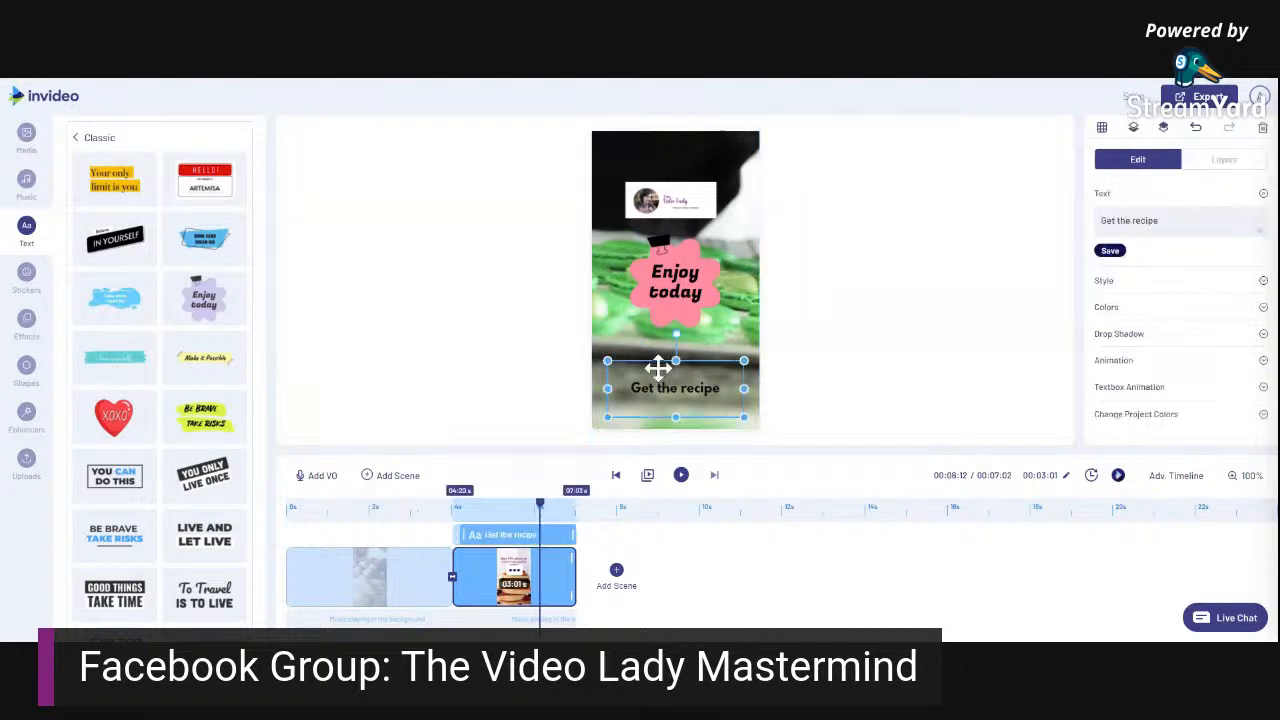
key("Delete")
left_click_drag(668, 302, 669, 388)
left_click_drag(628, 320, 612, 304)
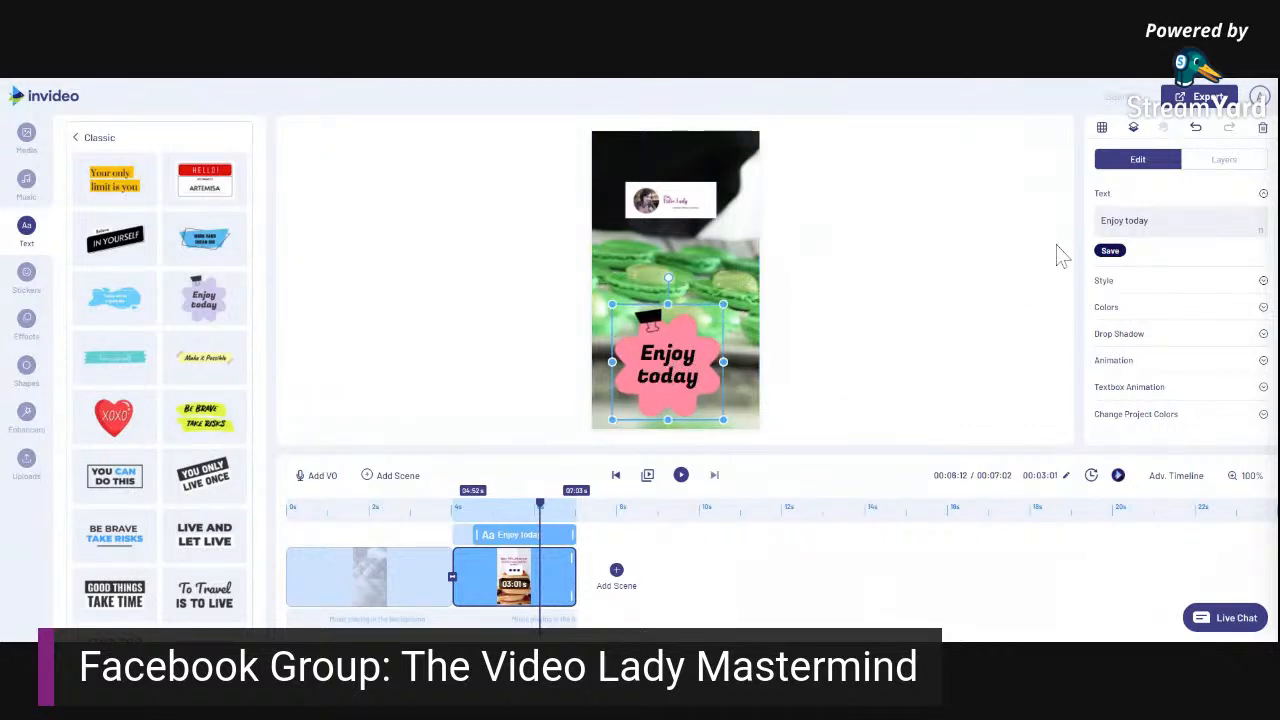
Change the pink badge's text to "Get the recipe!" and preview the second scene.
key("ctrl+a")
type("G")
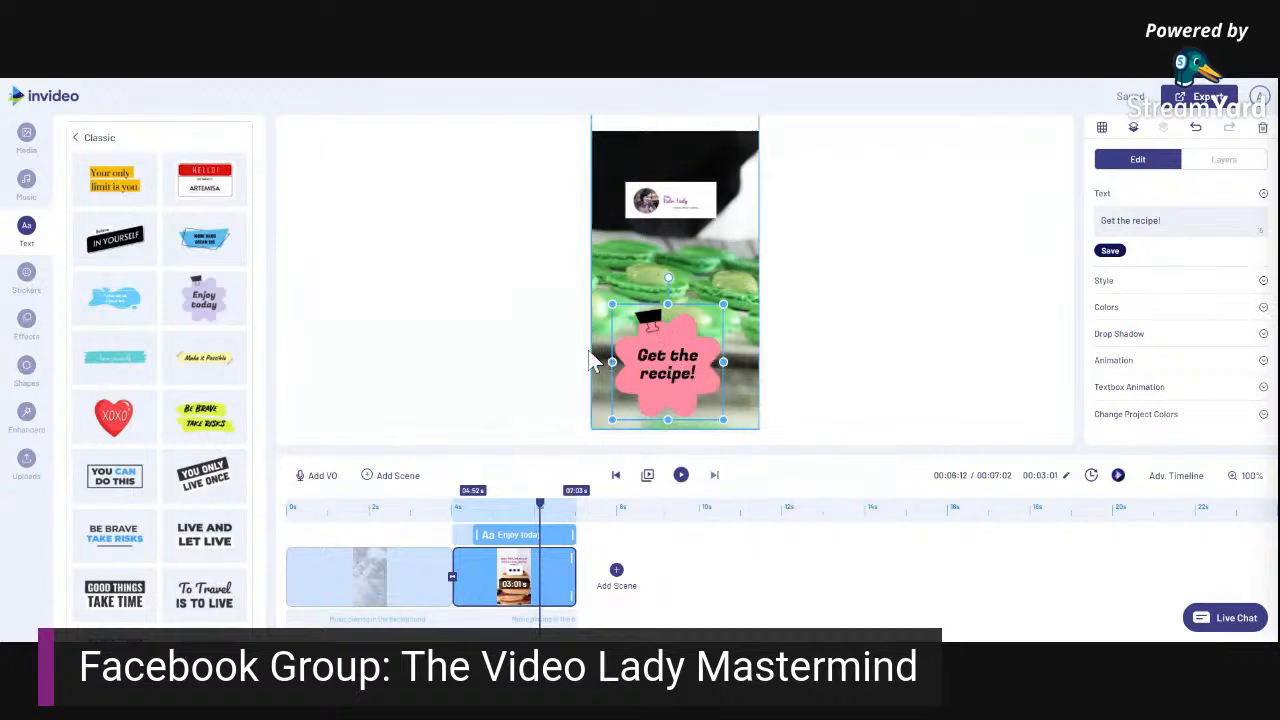
left_click(648, 475)
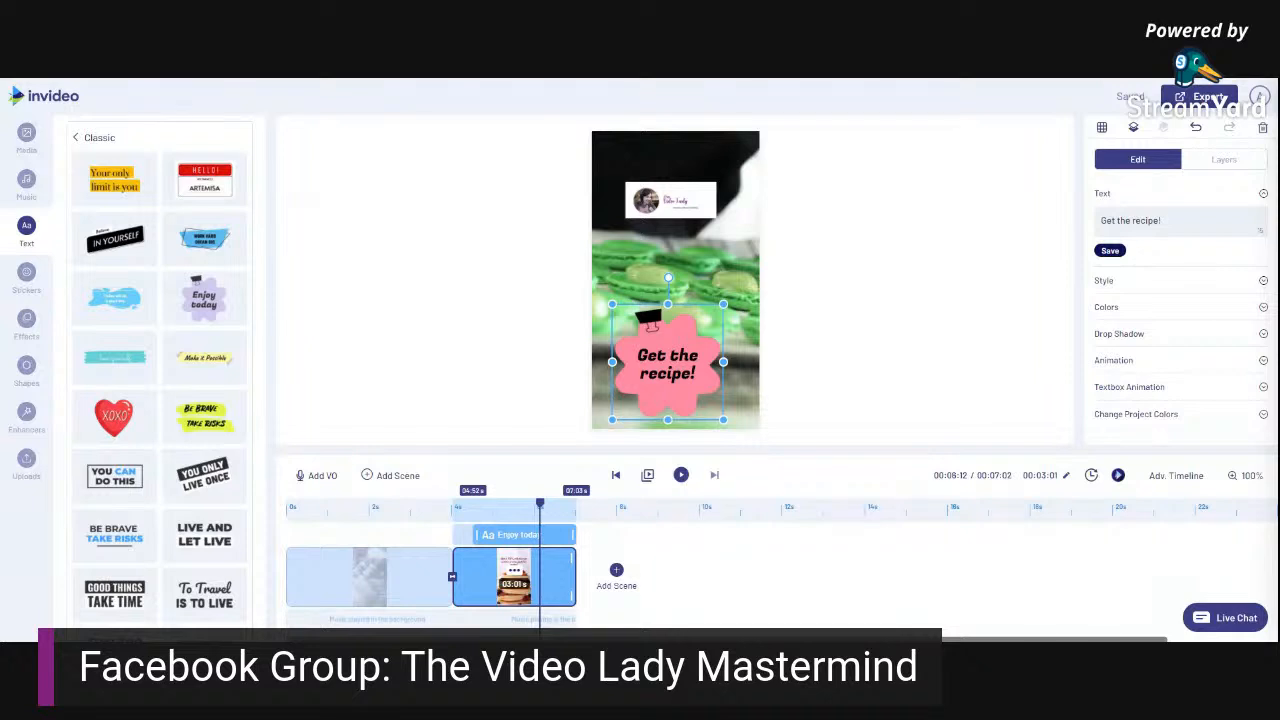
Add a blank "Build Your Scene" scene, shorten it to 02:50 s, and place it between the two existing scenes.
left_click(616, 572)
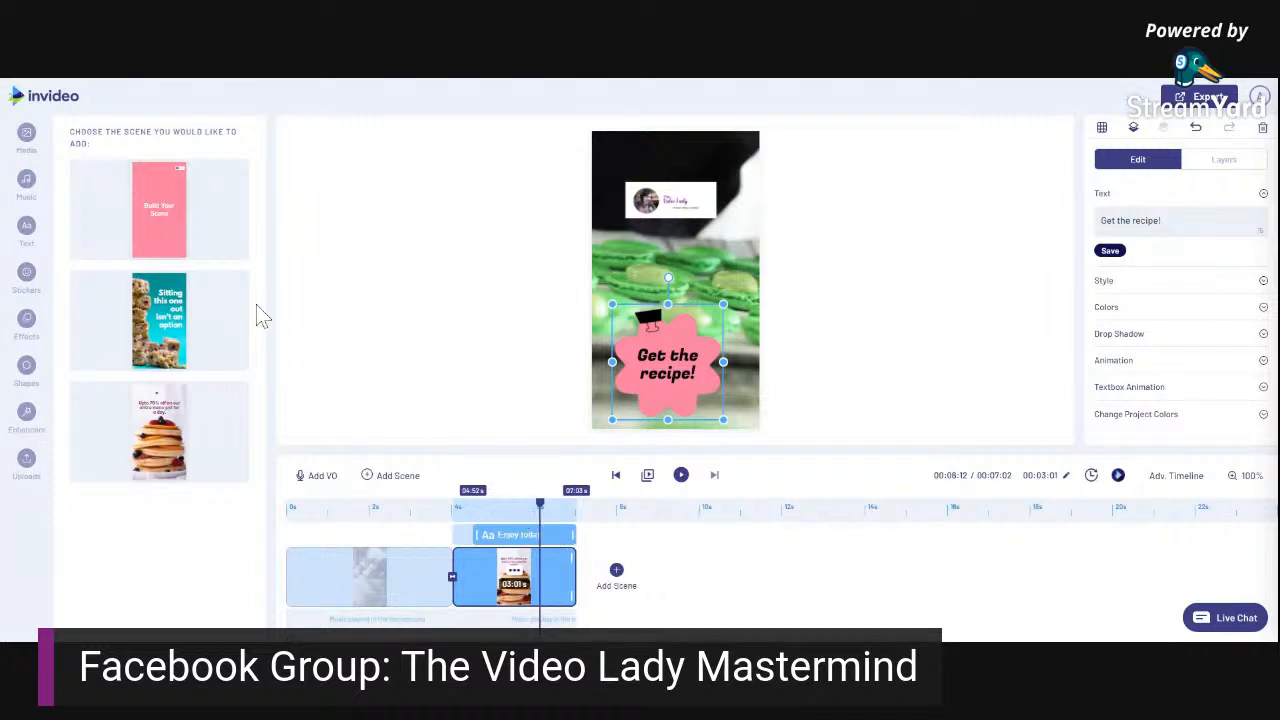
mouse_move(226, 255)
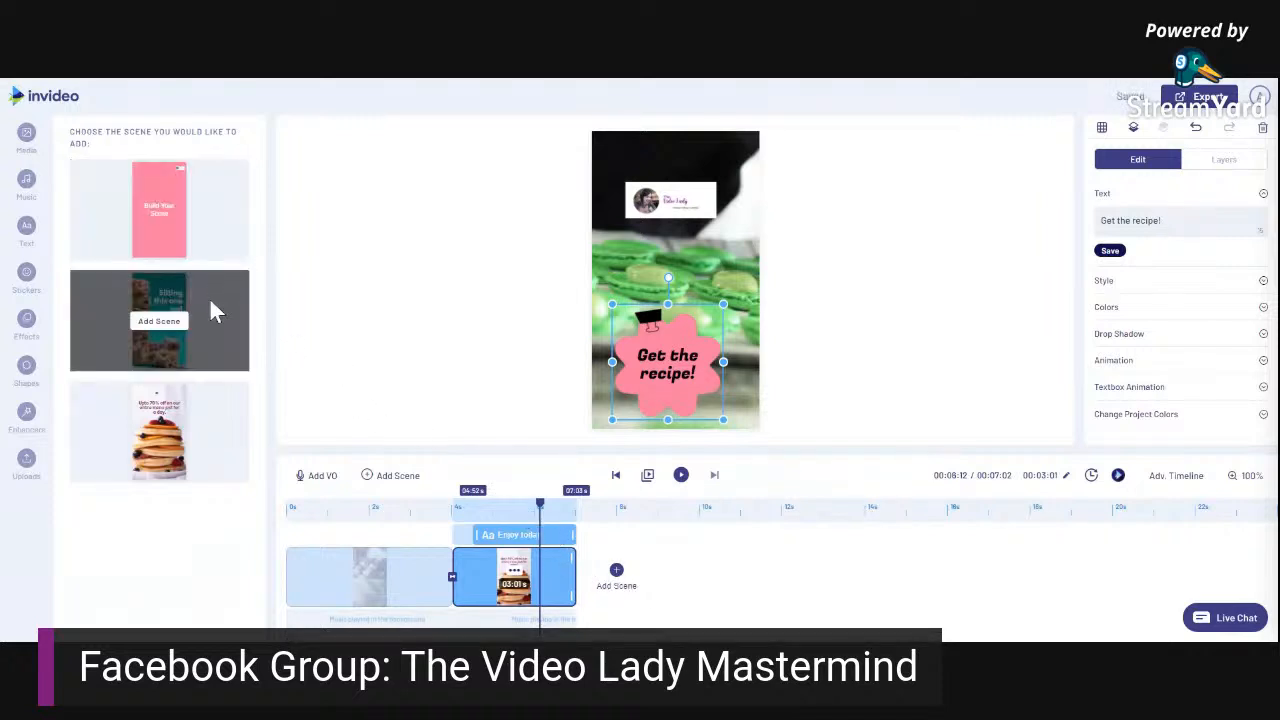
mouse_move(217, 328)
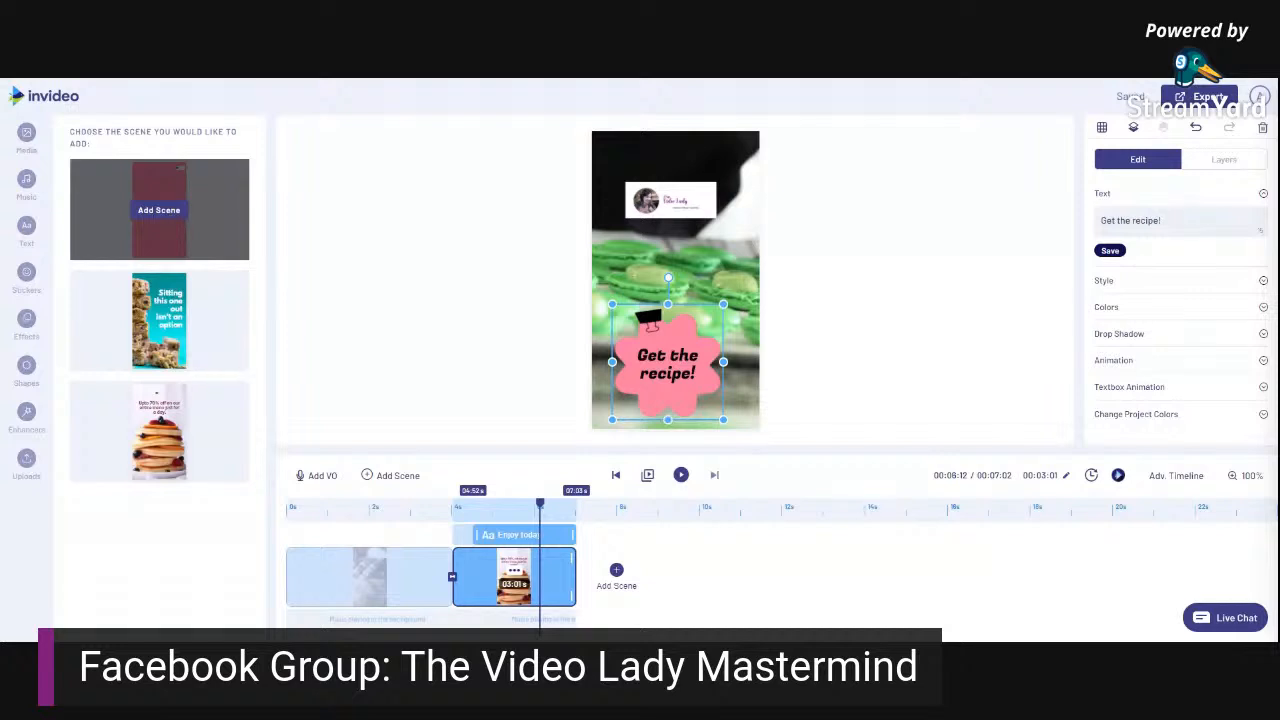
left_click(168, 212)
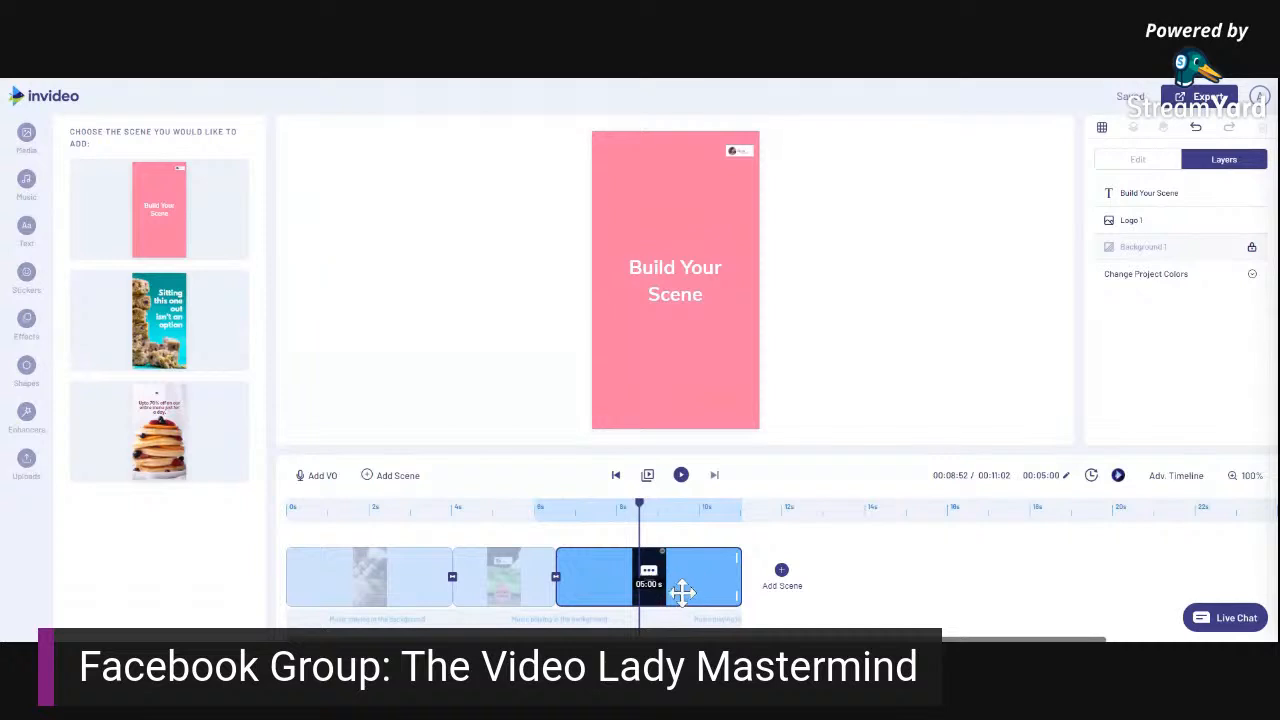
left_click_drag(682, 592, 594, 582)
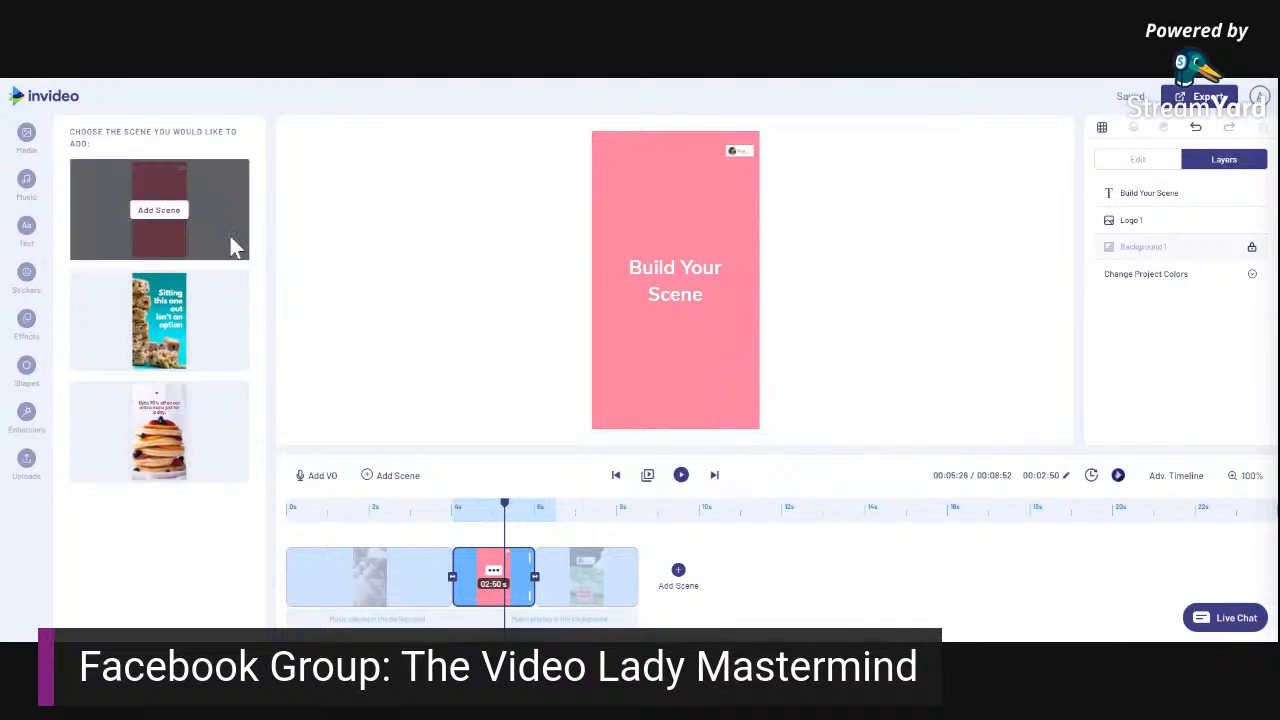
Add the stock video of pink and beige macaron rows to the new scene, trimmed from 00:06:27 to 00:09:32.
left_click(34, 148)
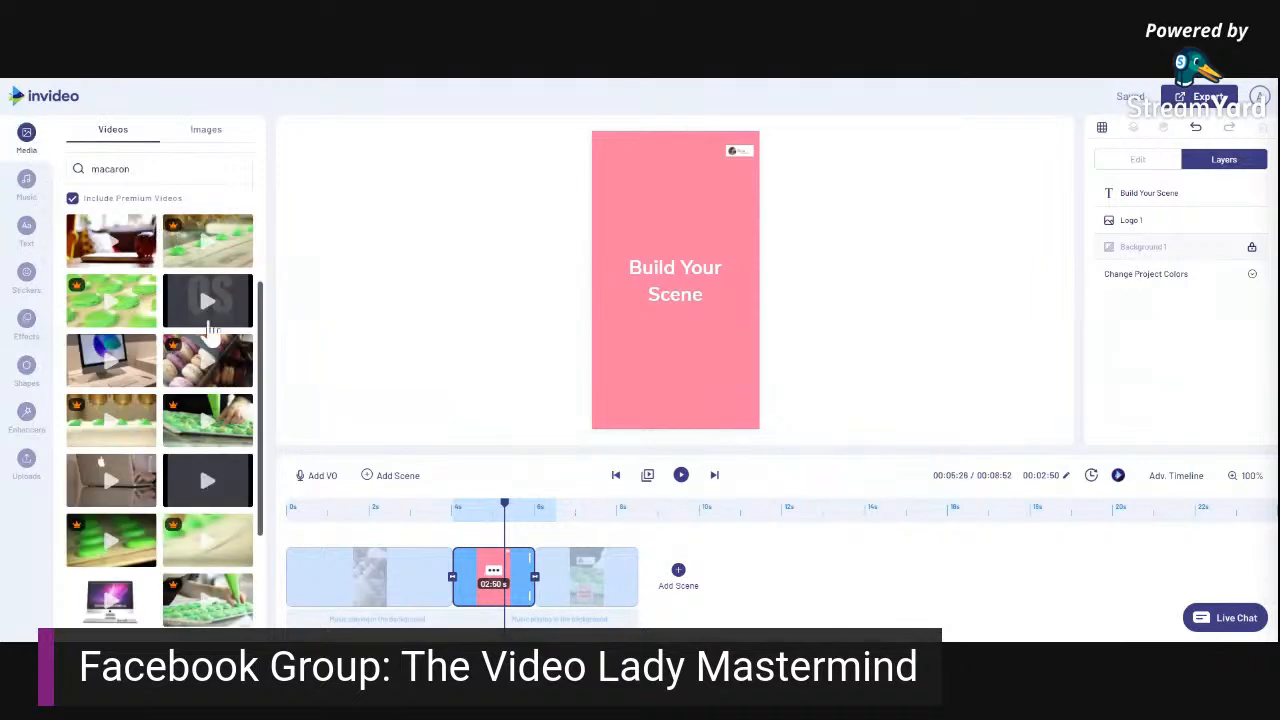
scroll(230, 455, "down", 1)
scroll(209, 500, "down", 1)
left_click_drag(125, 530, 652, 375)
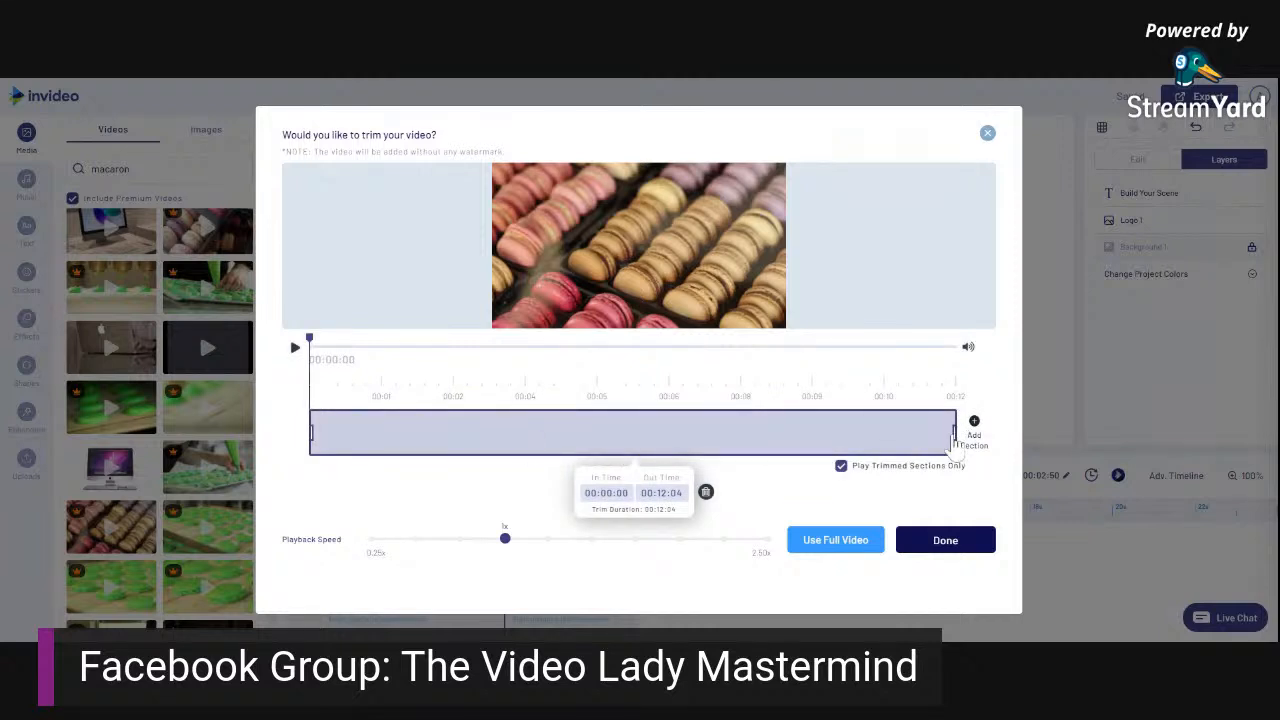
left_click_drag(955, 432, 808, 446)
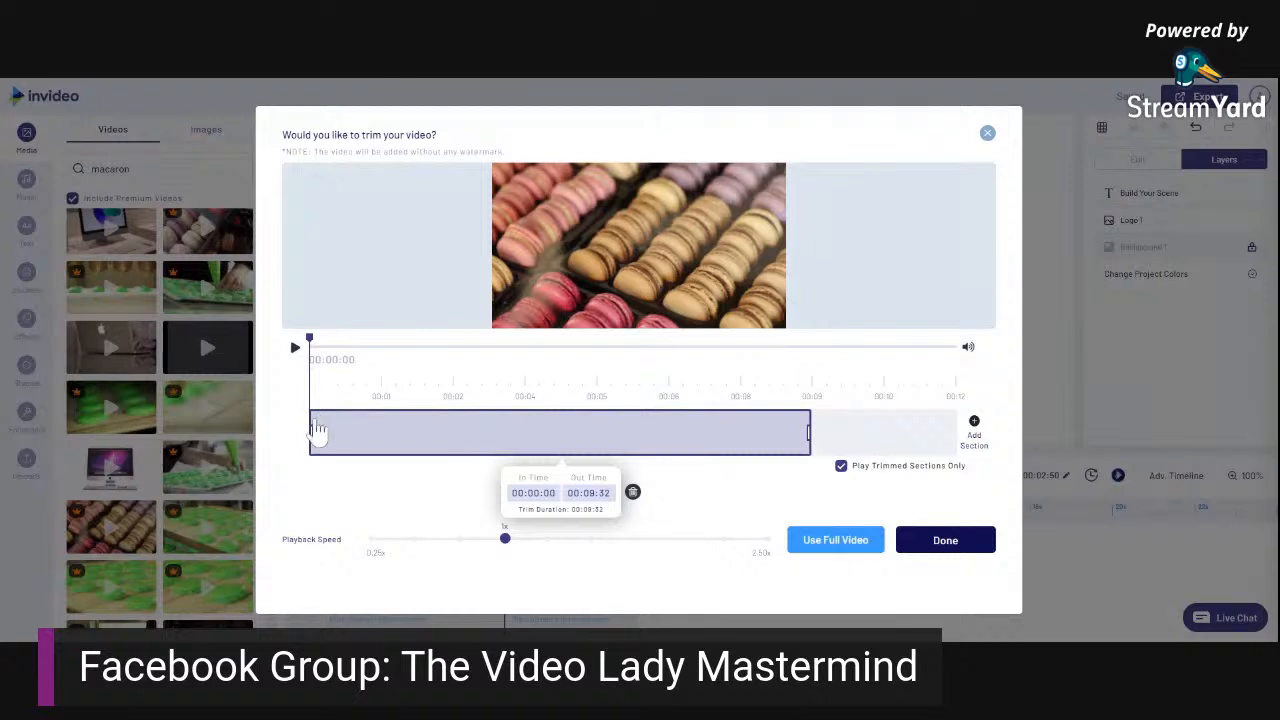
left_click_drag(309, 432, 650, 455)
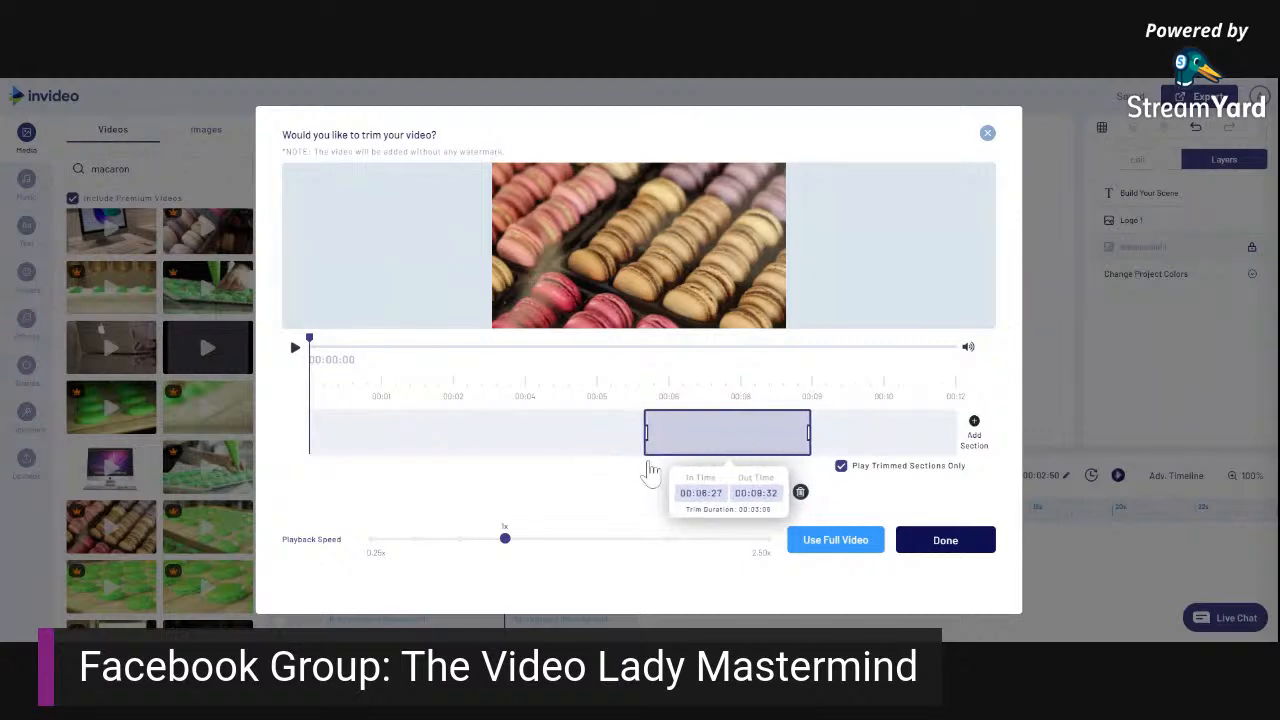
left_click(940, 545)
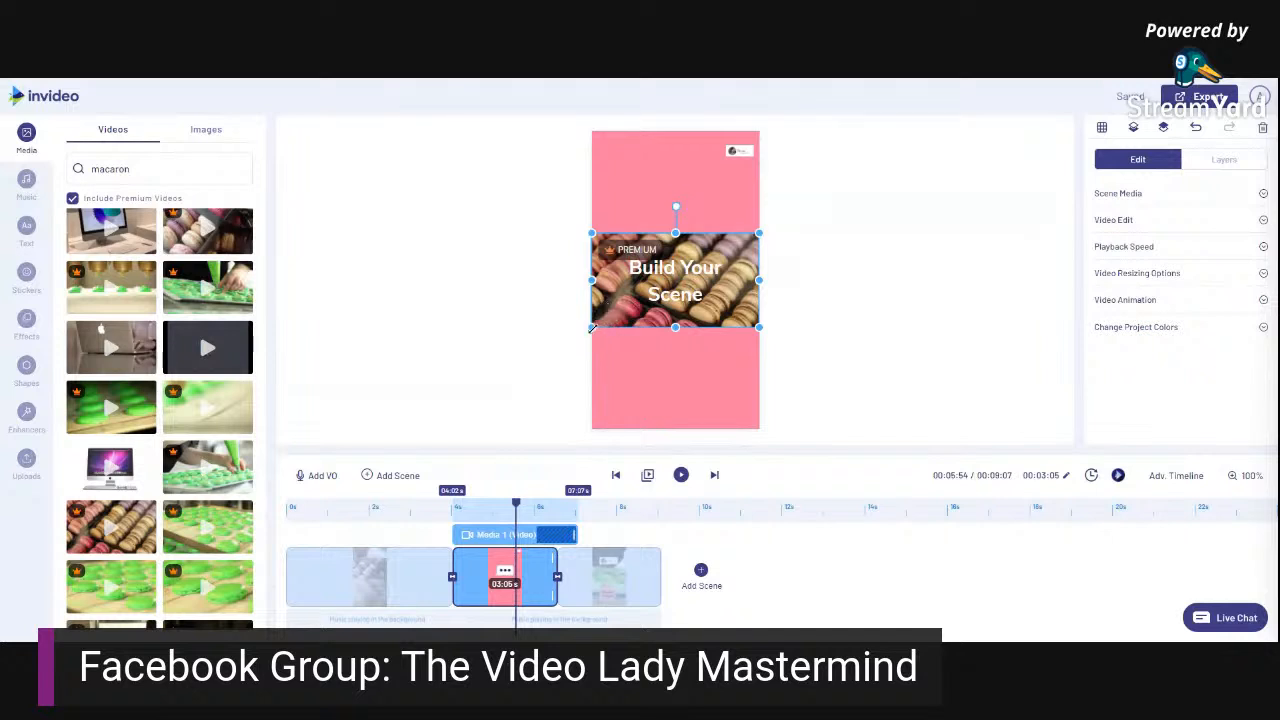
Enlarge the macaron video to fill the whole vertical frame and shift it sideways to show more pink macarons.
left_click_drag(591, 327, 510, 515)
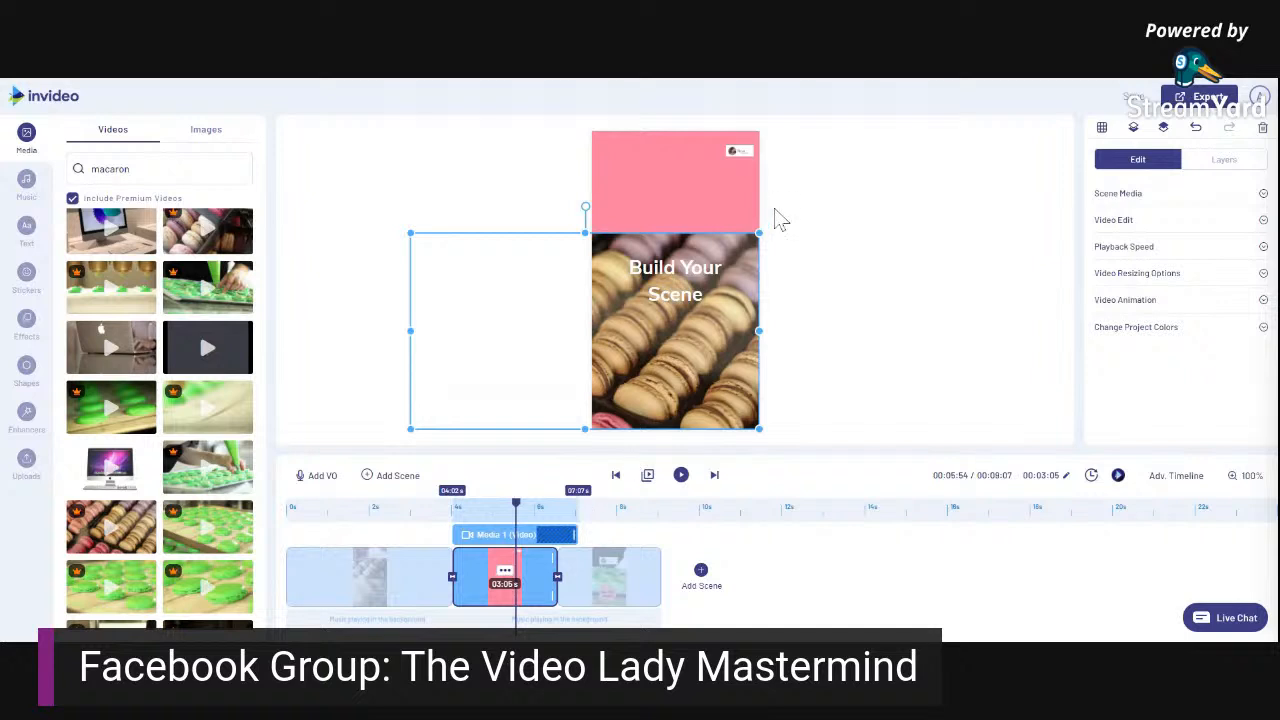
left_click_drag(757, 234, 912, 101)
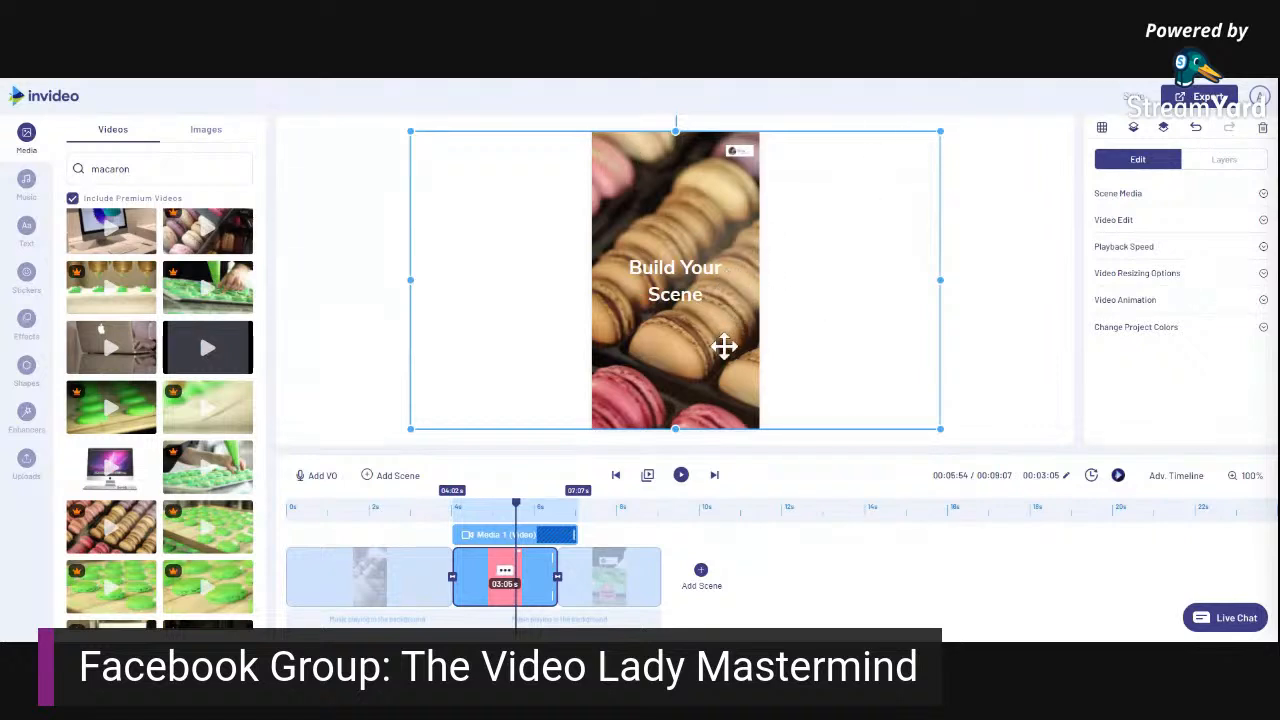
left_click_drag(714, 360, 777, 380)
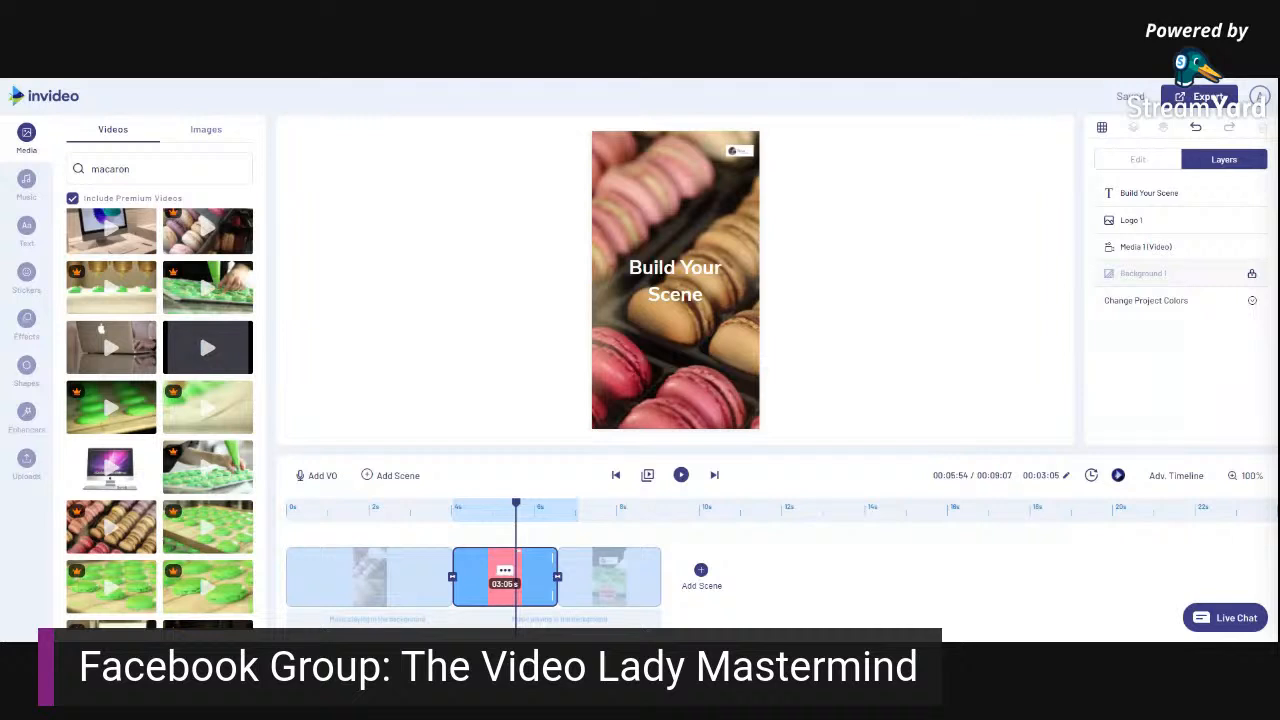
Replace the "Build Your Scene" caption with "With our secret recipe...".
left_click(688, 298)
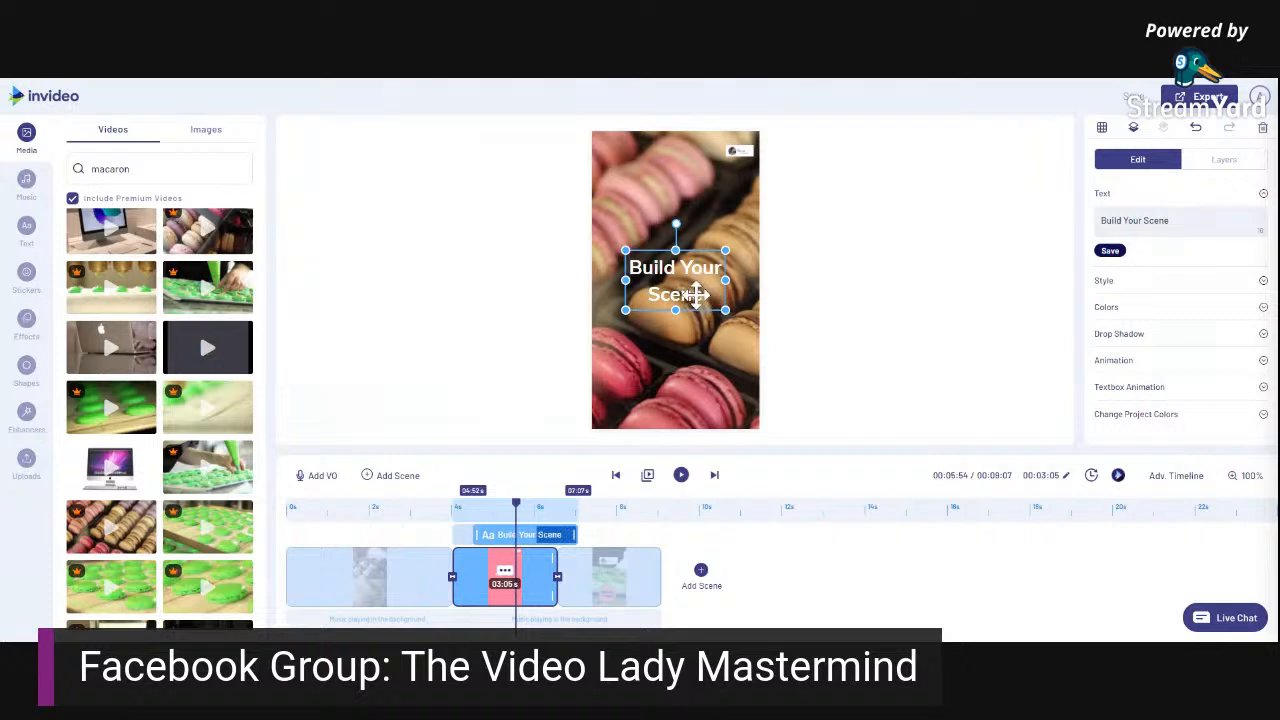
double_click(695, 294)
left_click_drag(706, 296, 622, 281)
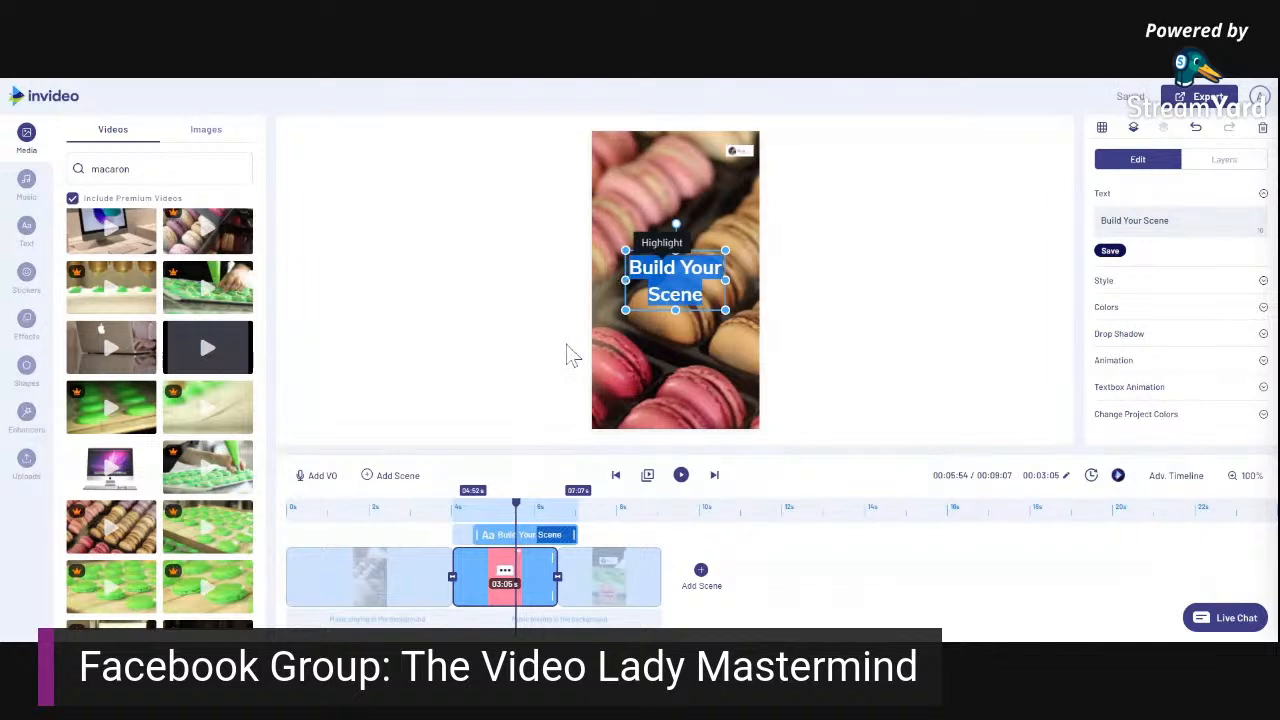
type("wit")
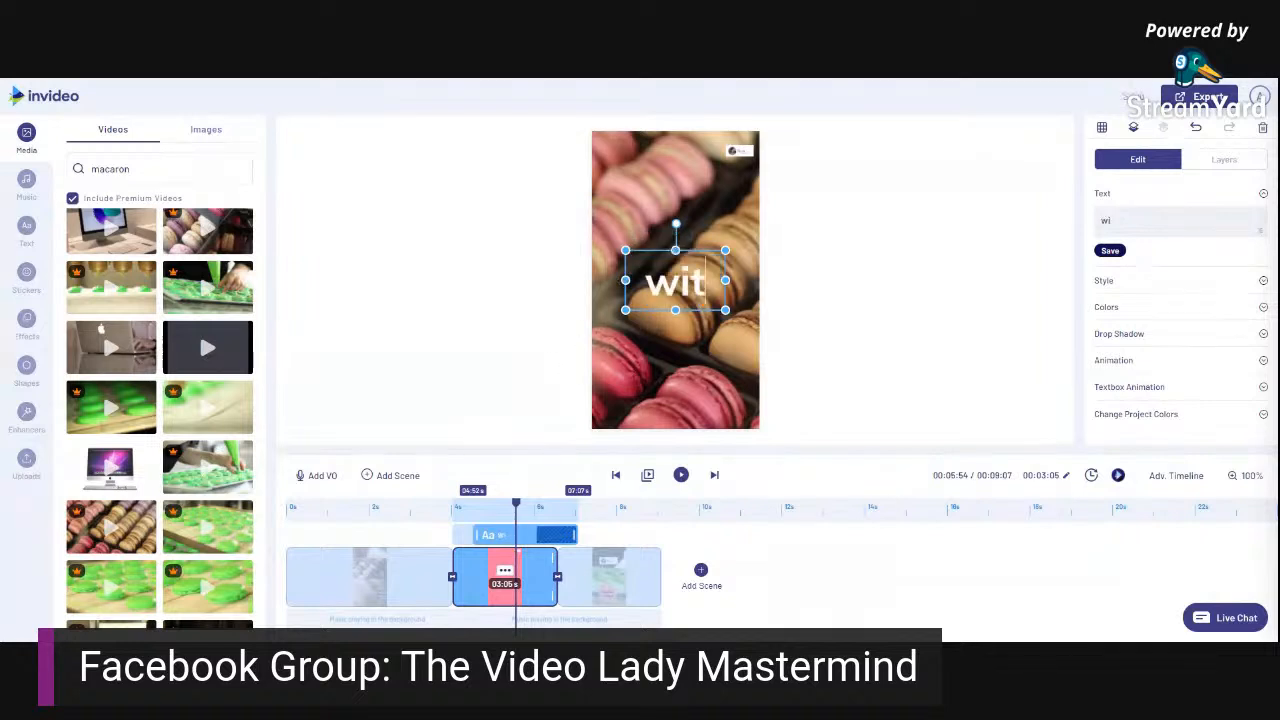
type("Wi")
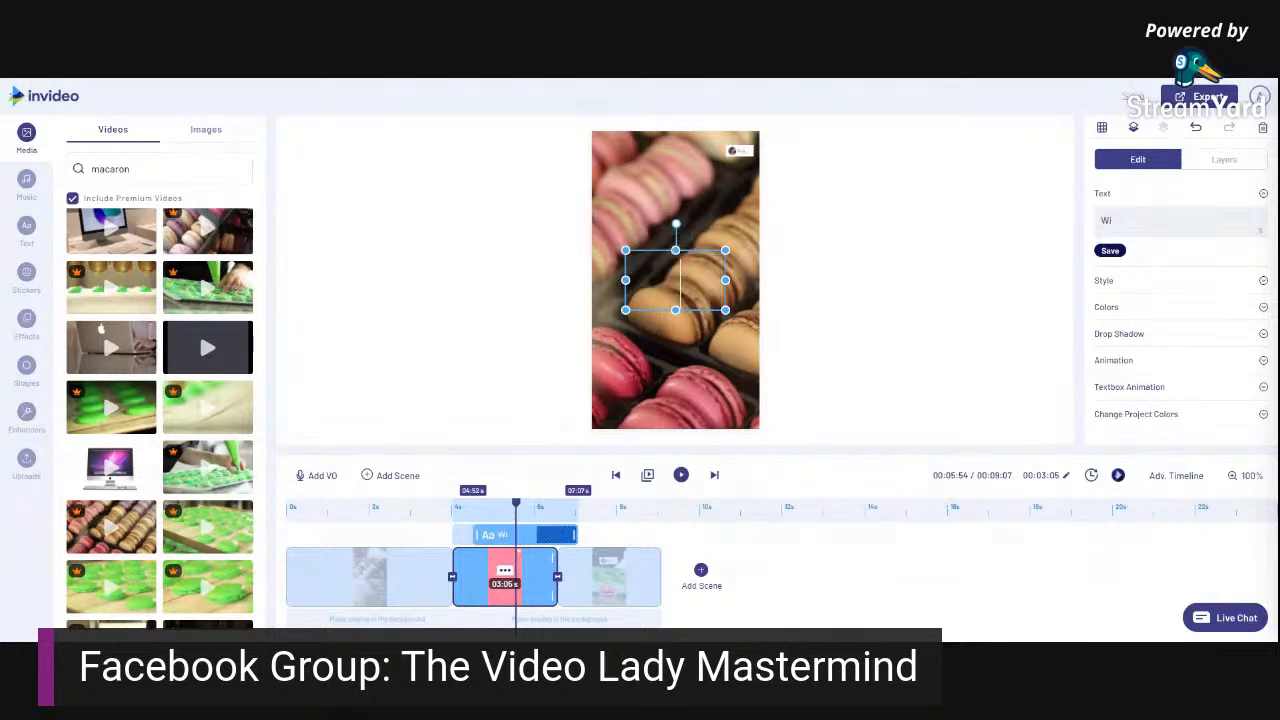
type("th our secret recipe...")
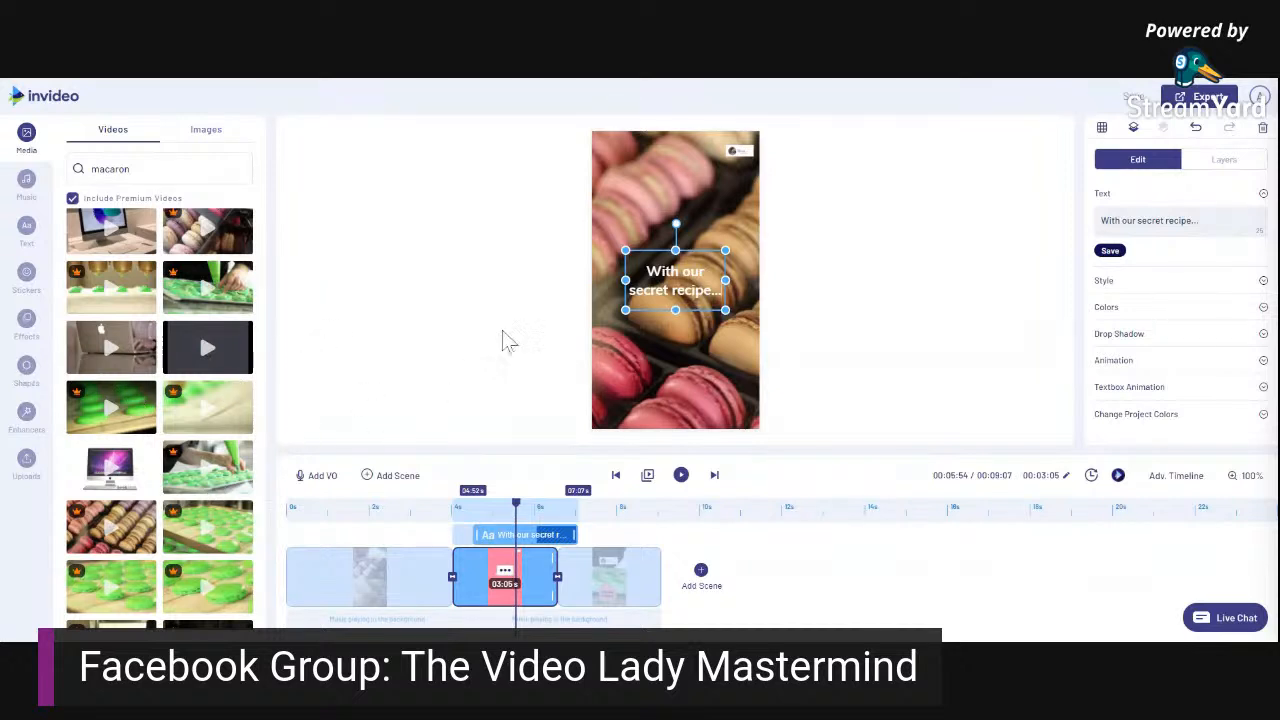
Set the caption's primary font to Lemonada, and enlarge and center the caption on the scene.
left_click(1104, 284)
left_click(1150, 268)
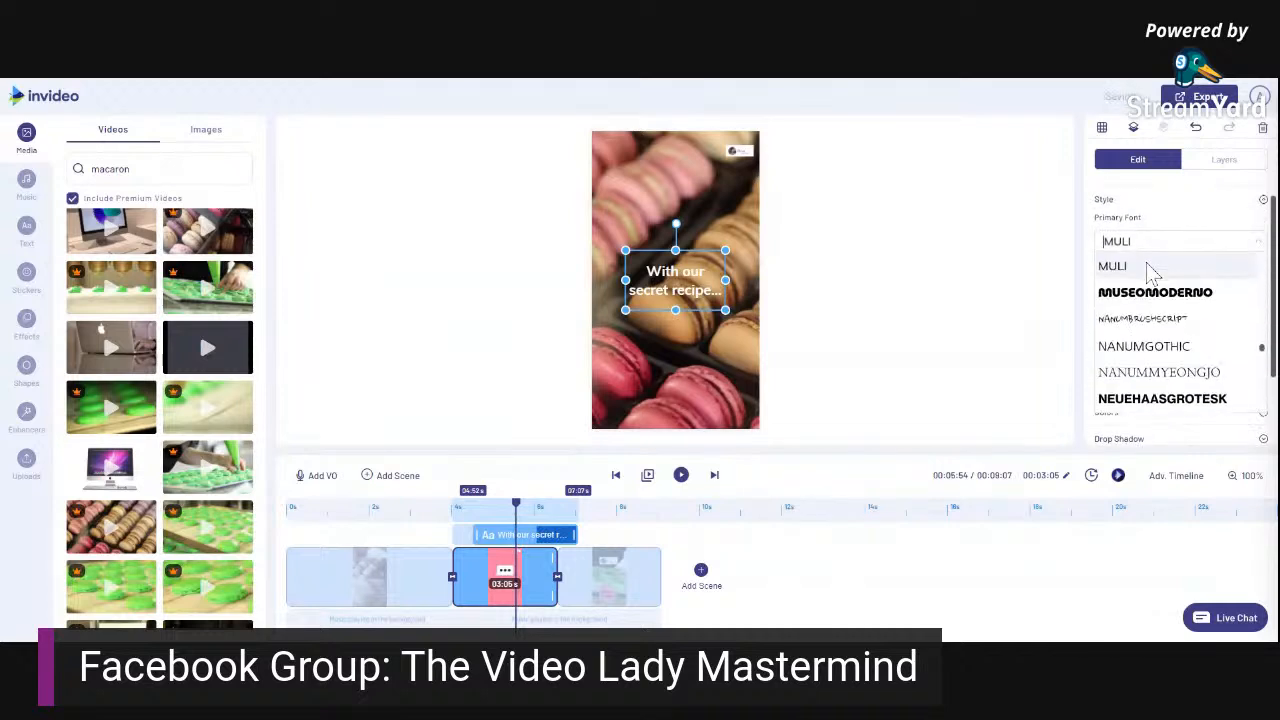
scroll(1190, 330, "down", 5)
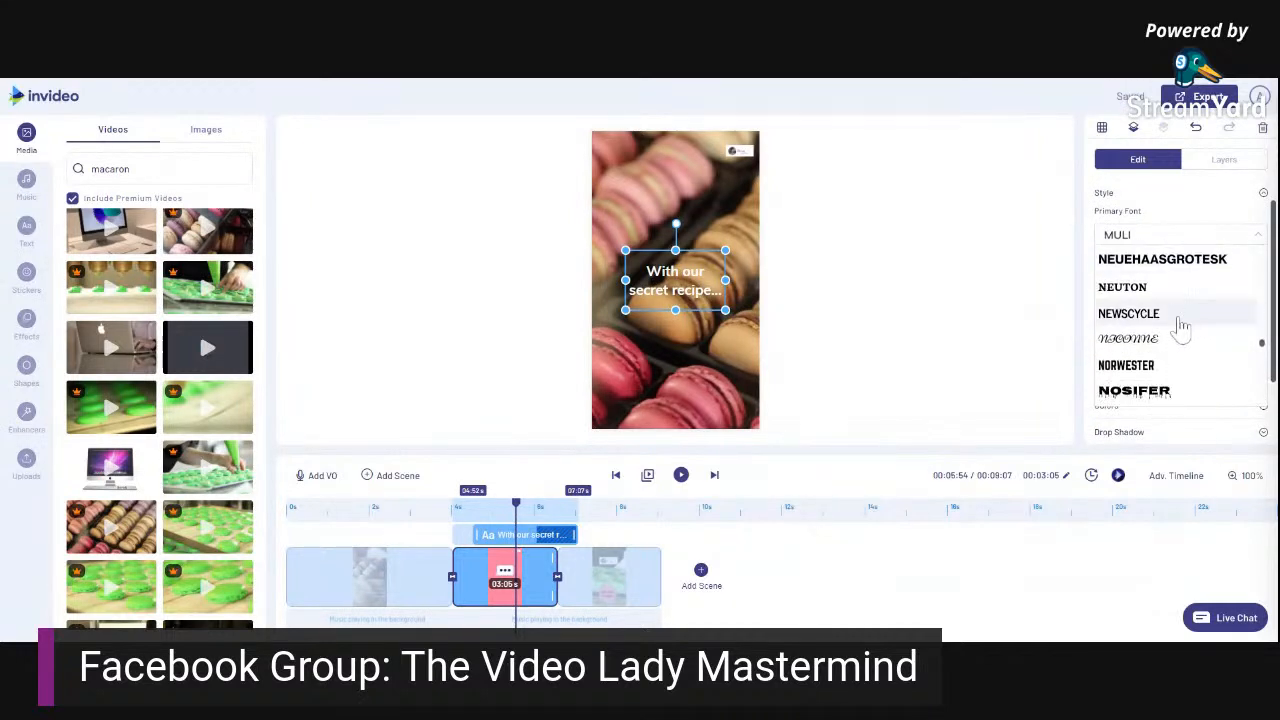
scroll(1175, 338, "down", 5)
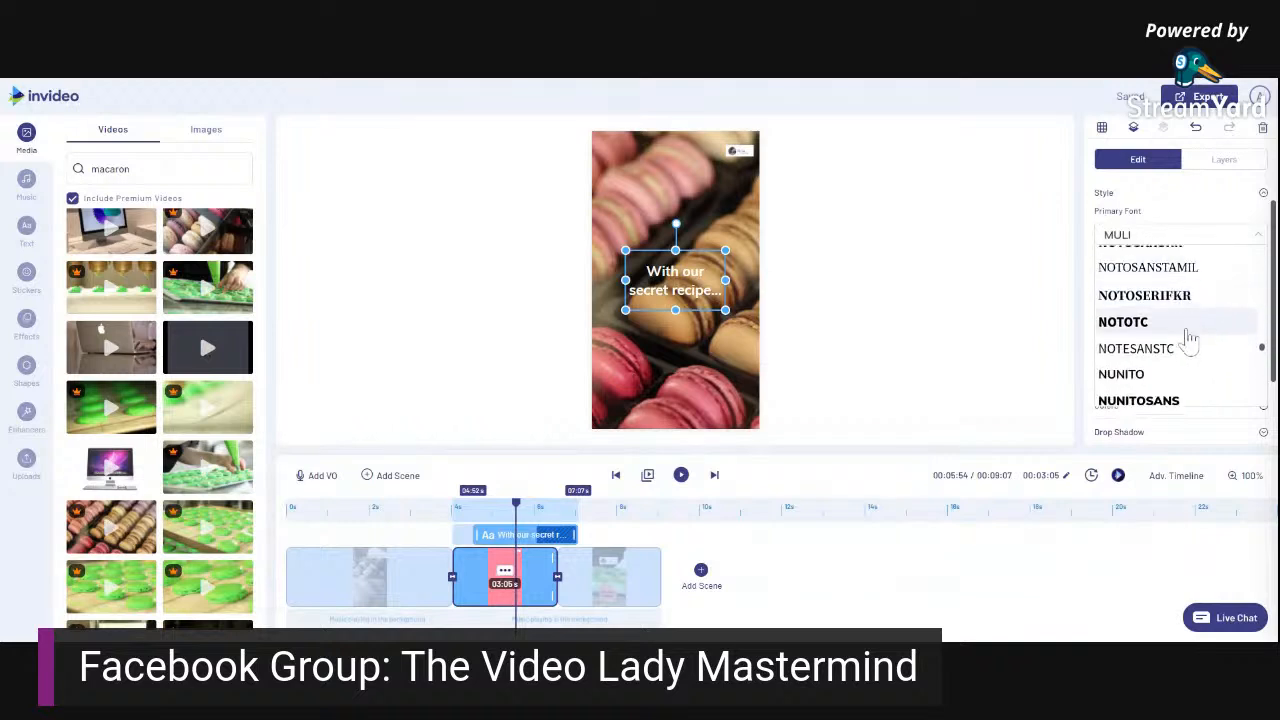
scroll(1192, 336, "down", 5)
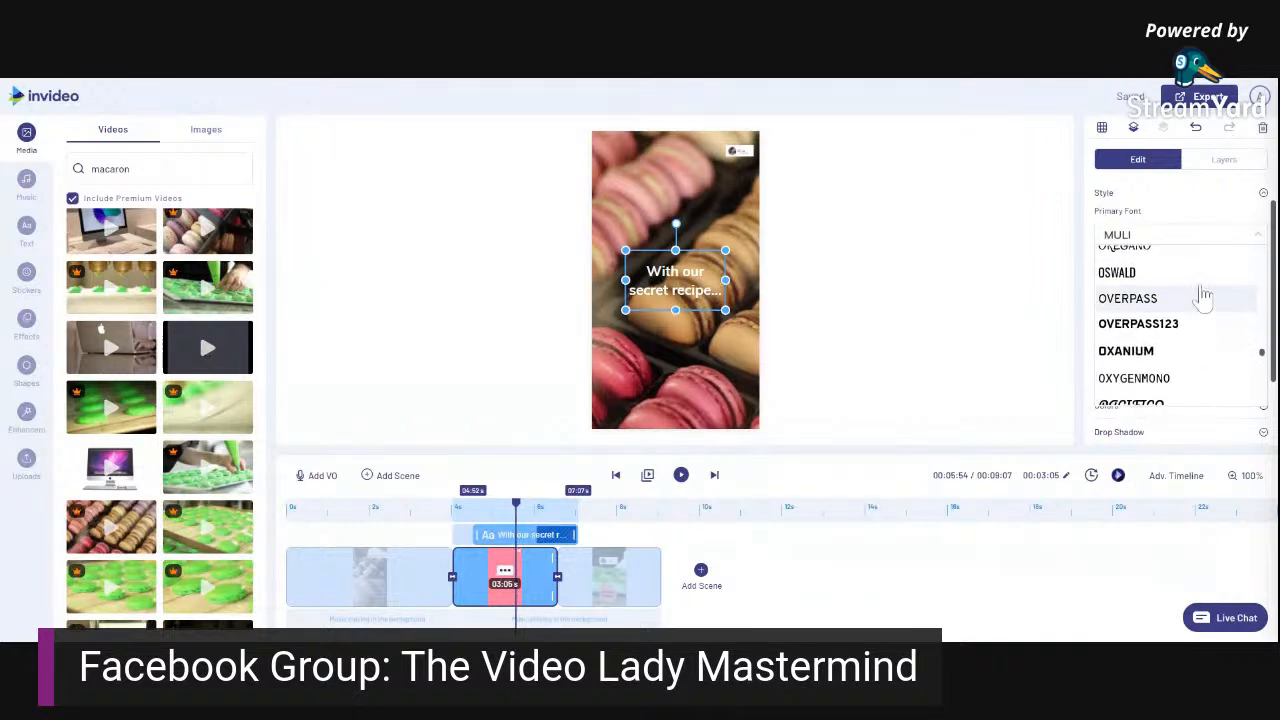
scroll(1200, 343, "up", 15)
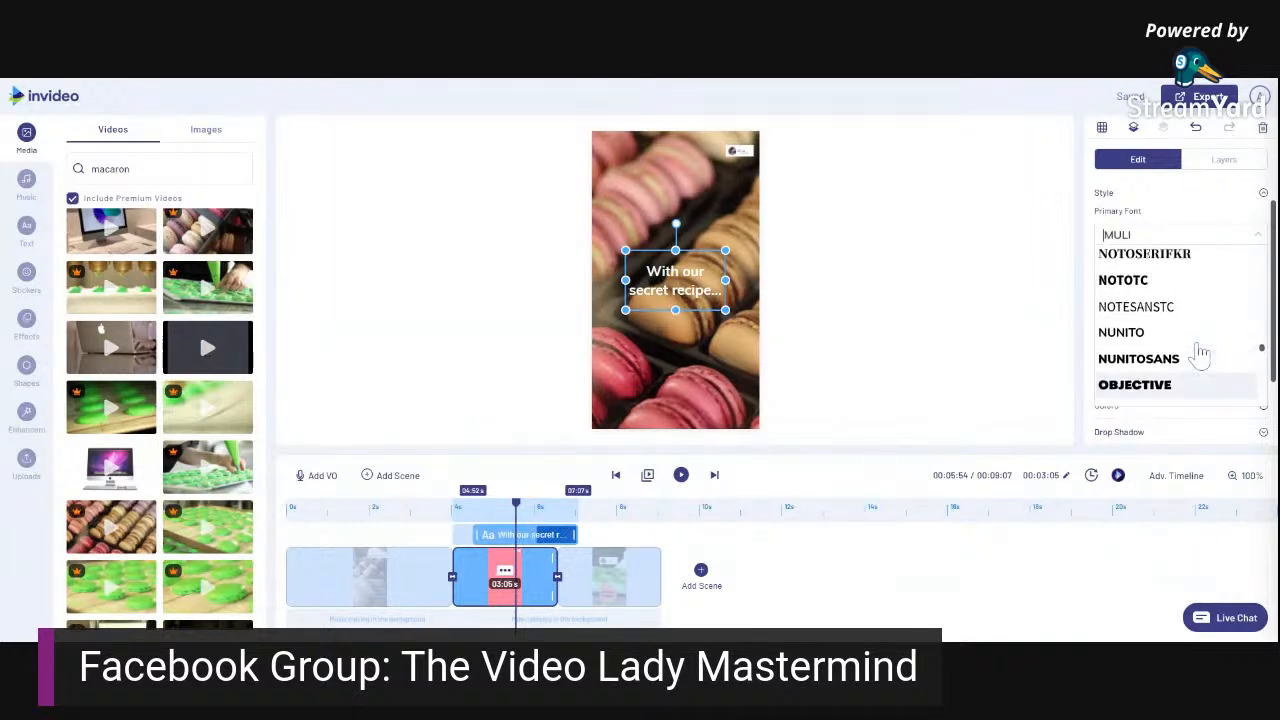
scroll(1203, 350, "up", 10)
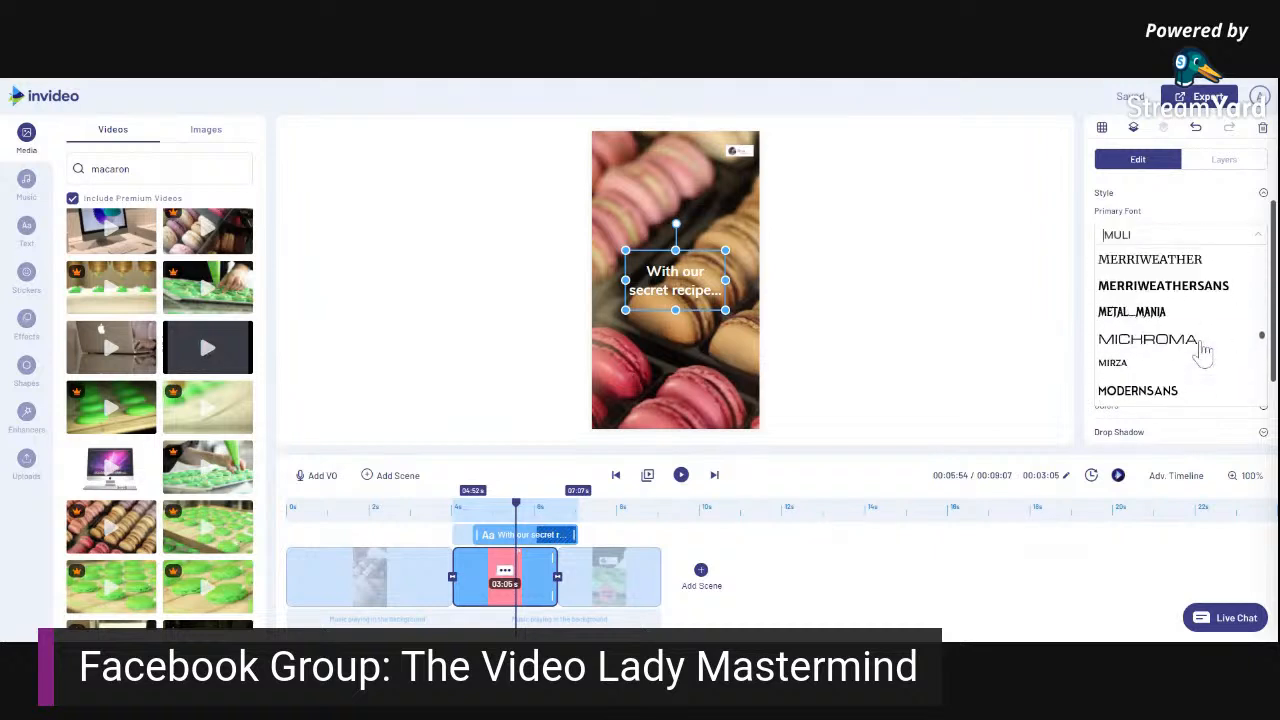
scroll(1200, 350, "up", 5)
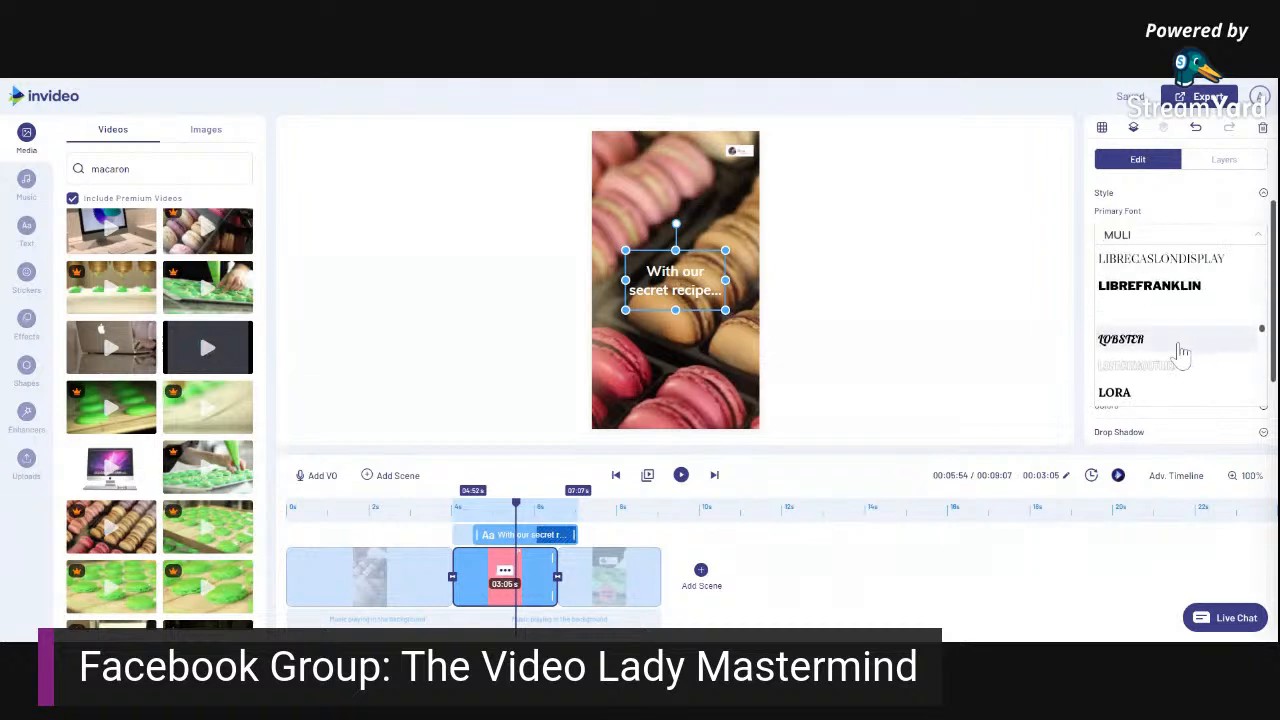
scroll(1178, 354, "up", 3)
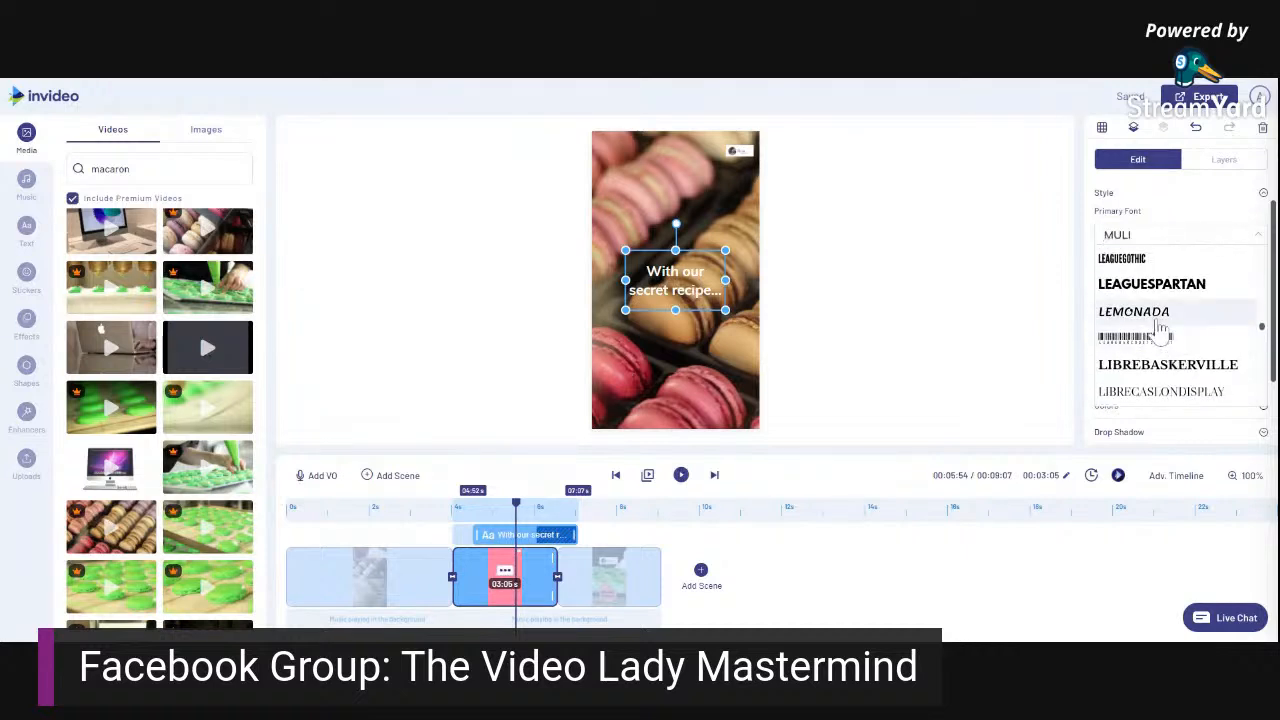
left_click(1160, 318)
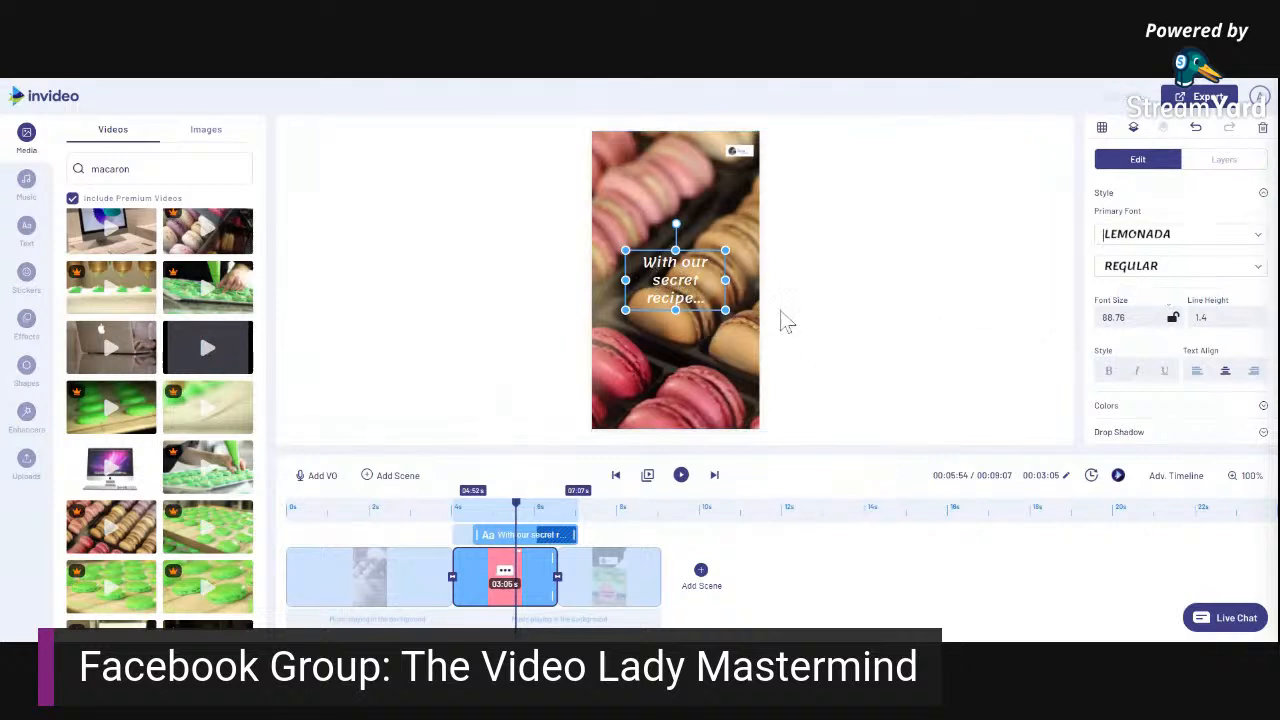
left_click_drag(630, 251, 574, 236)
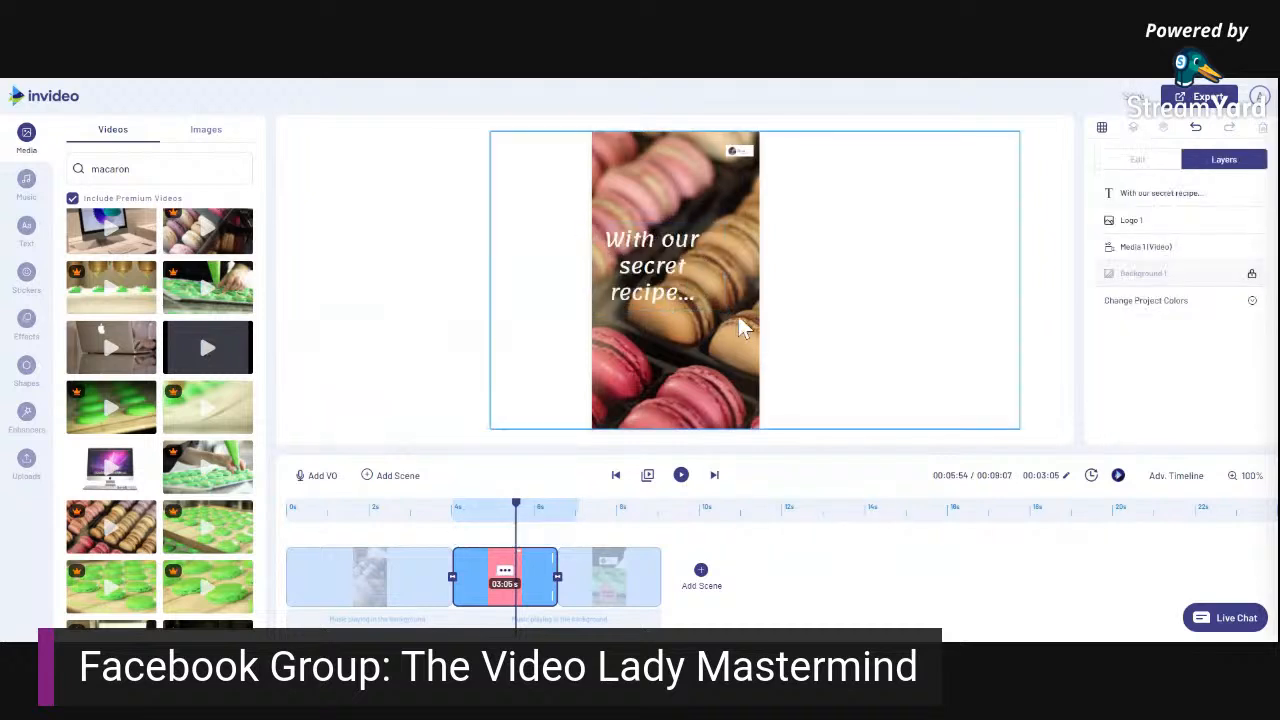
mouse_move(697, 288)
left_mouse_down()
mouse_move(694, 276)
mouse_move(697, 288)
left_mouse_up()
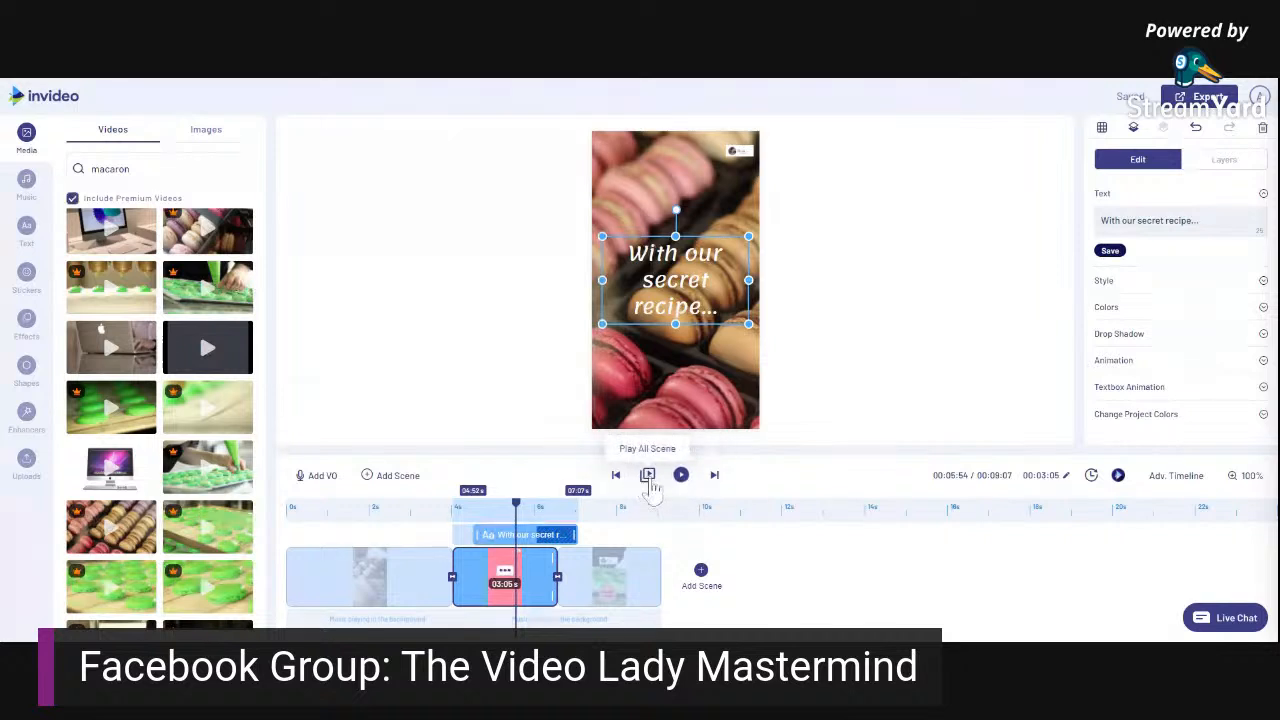
Delete the small logo from the middle scene and play all scenes as a preview.
left_click(738, 150)
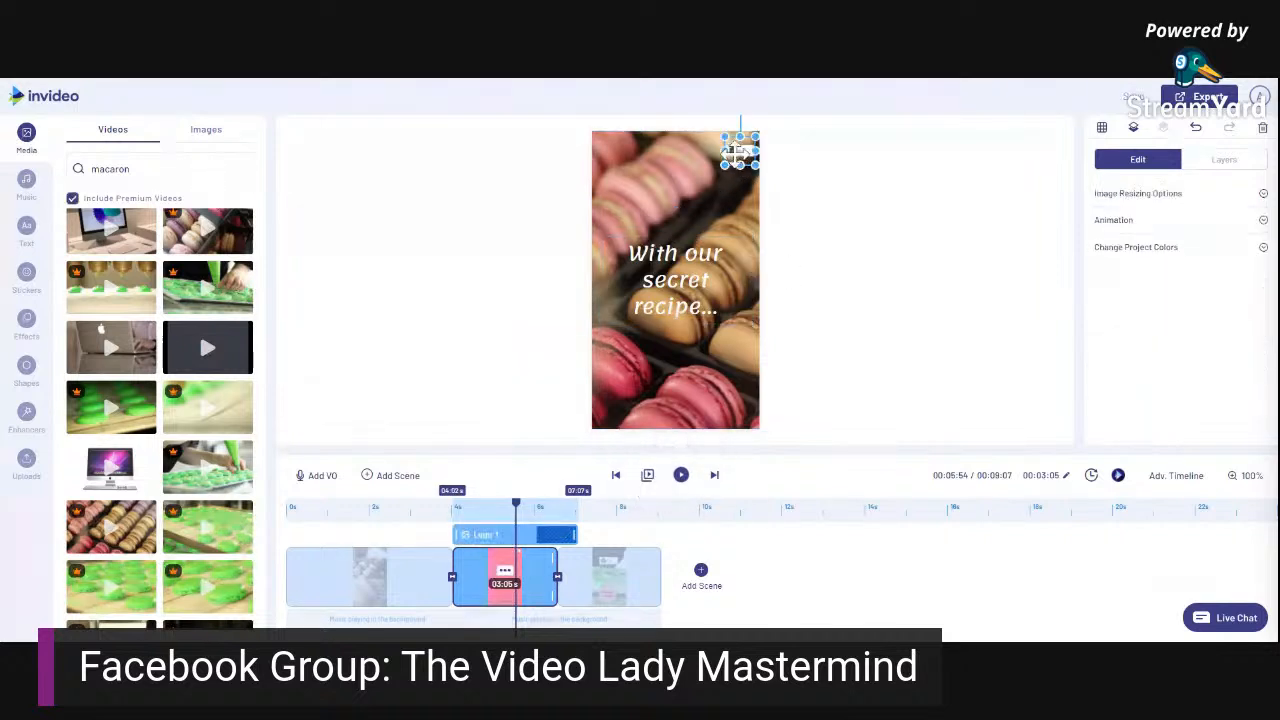
left_click(700, 200)
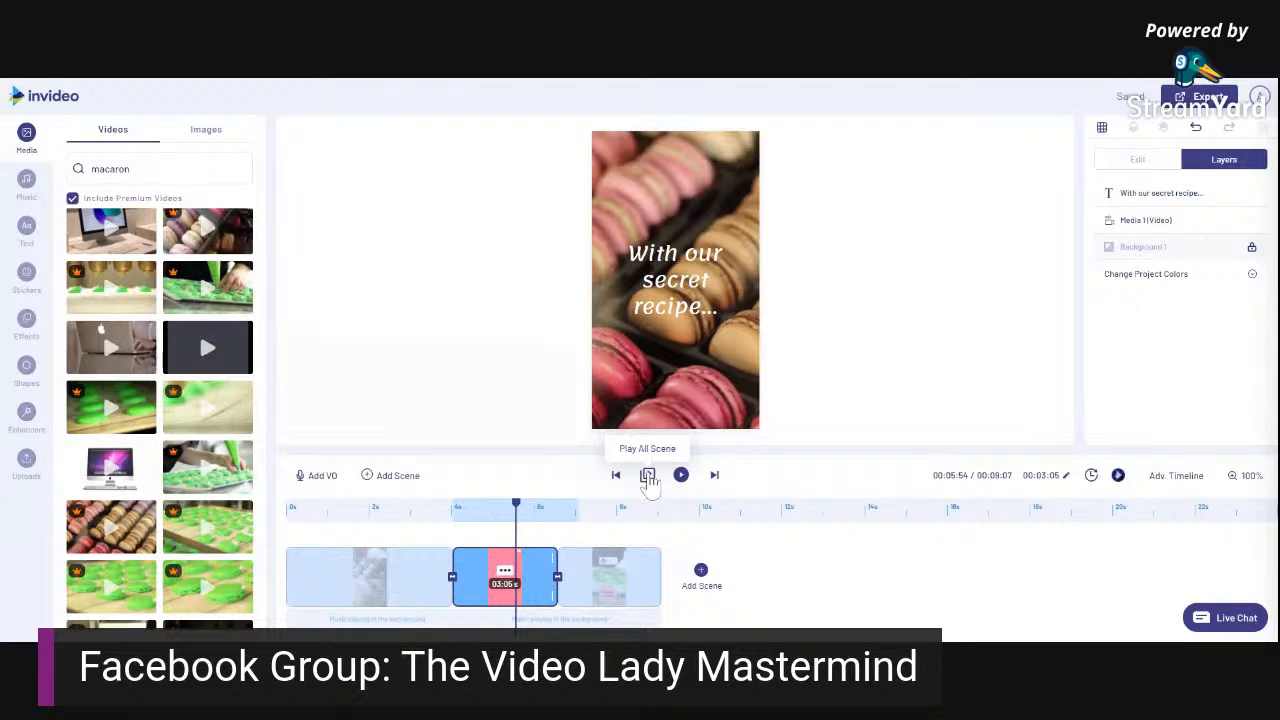
left_click(648, 476)
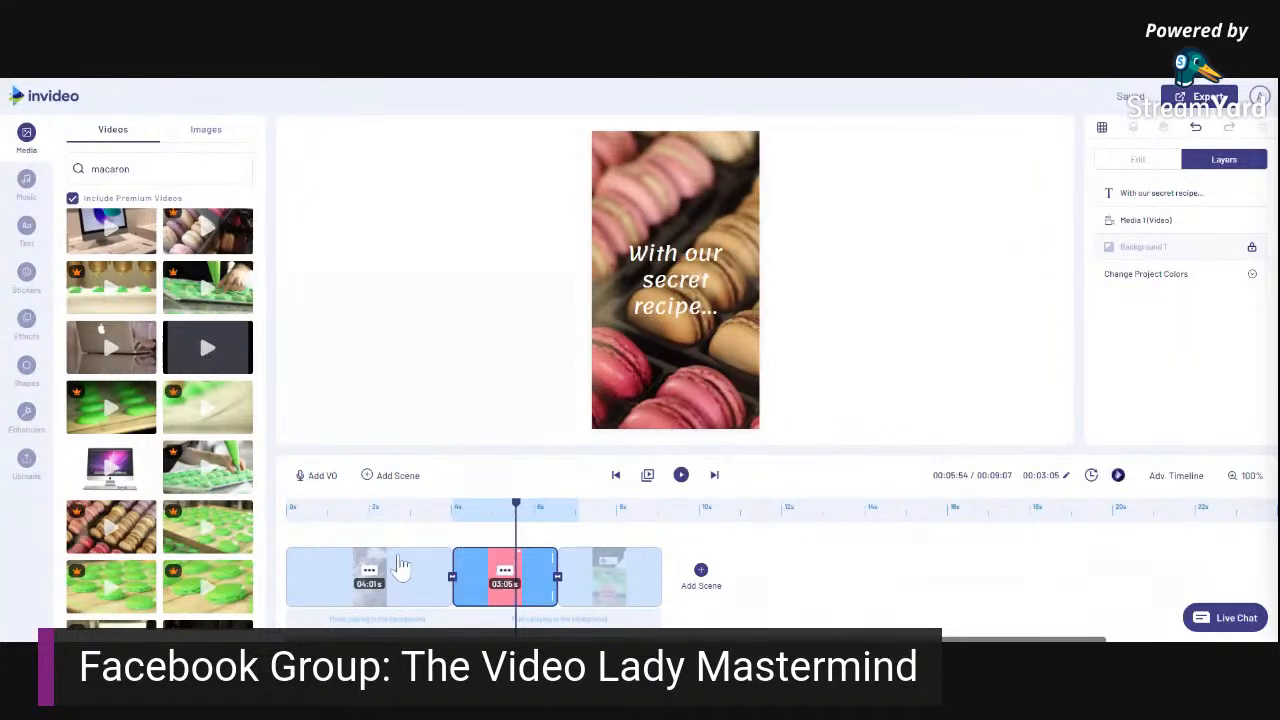
Apply the Cross Zoom transition between the first and second scenes.
left_click(453, 580)
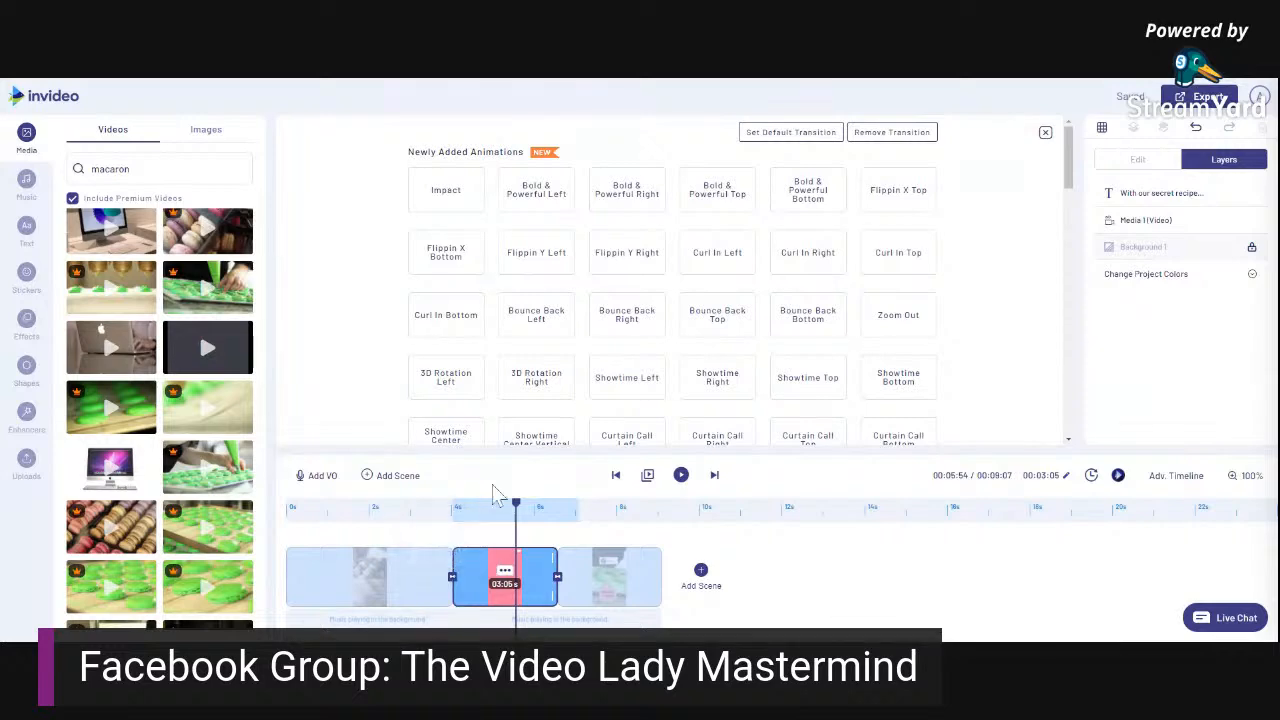
scroll(565, 318, "down", 1)
scroll(565, 318, "down", 1)
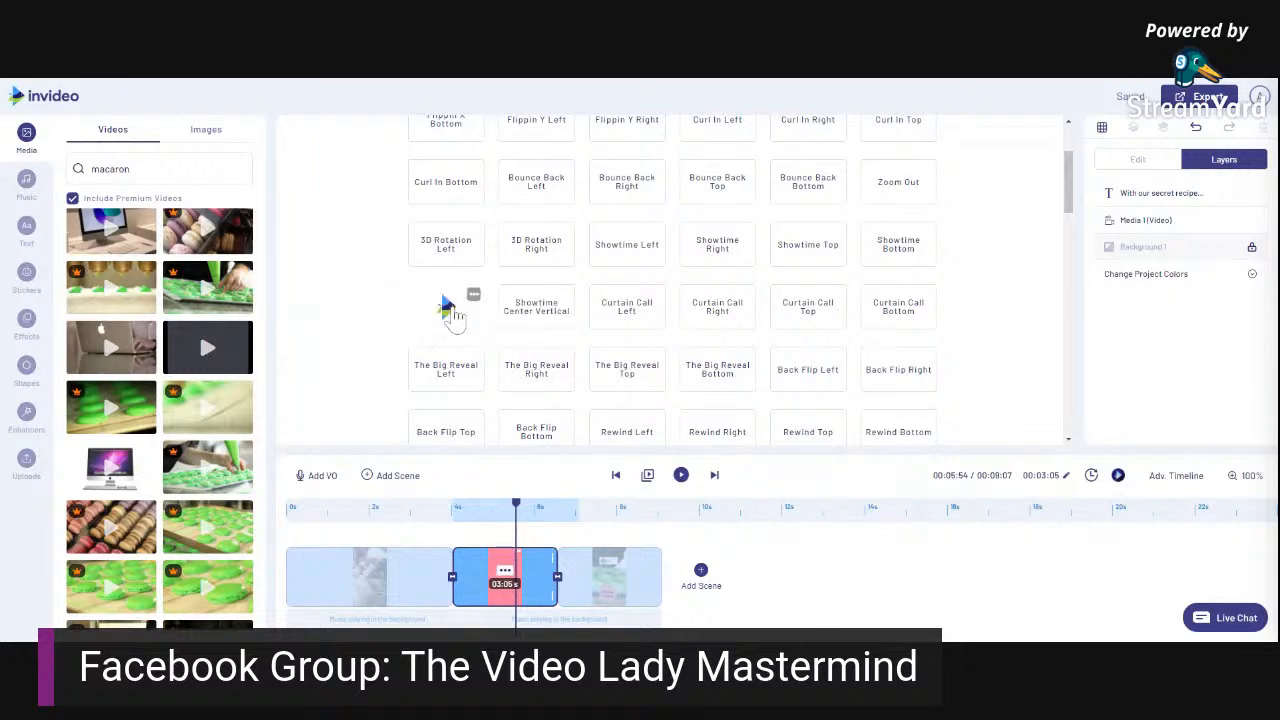
scroll(537, 372, "down", 1)
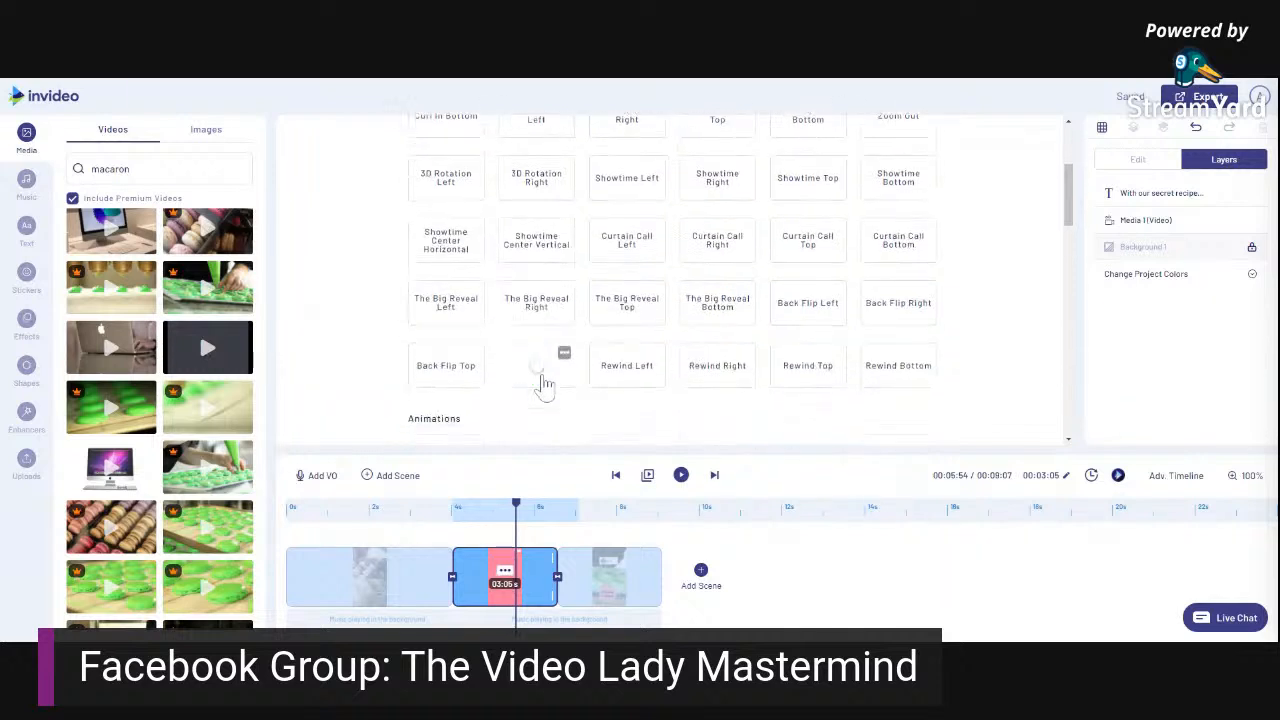
scroll(553, 372, "down", 4)
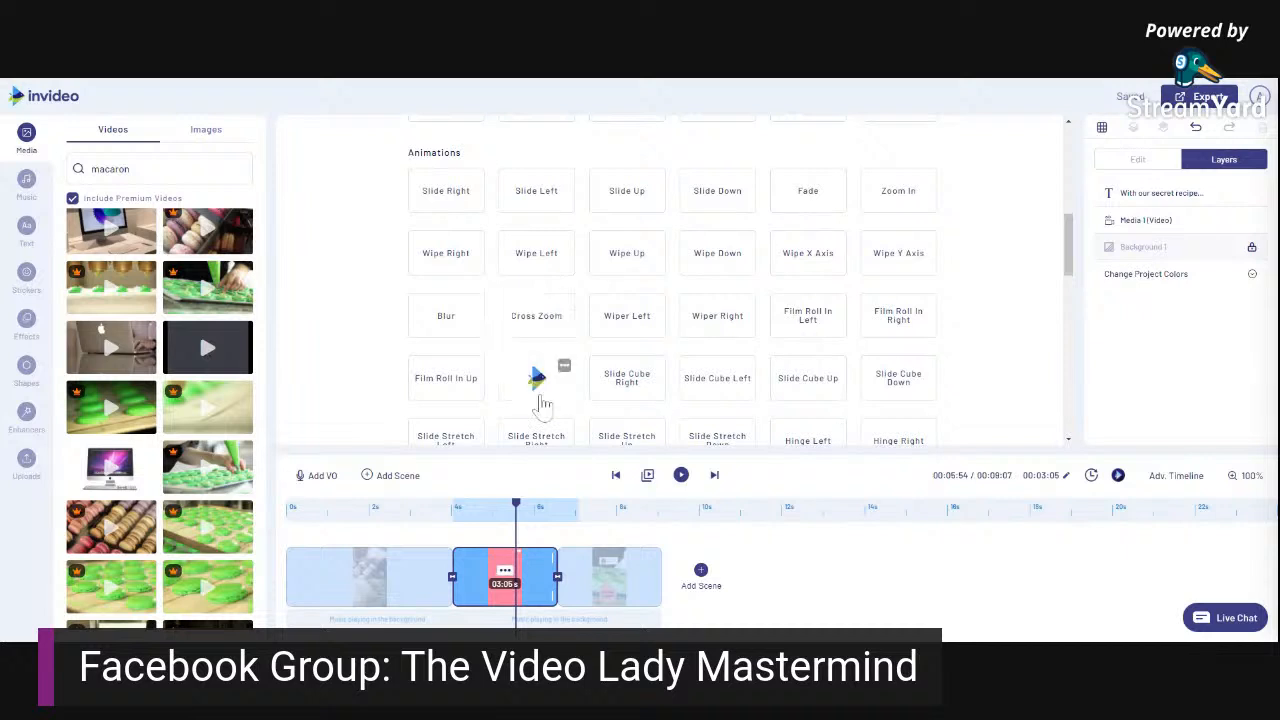
left_click(537, 316)
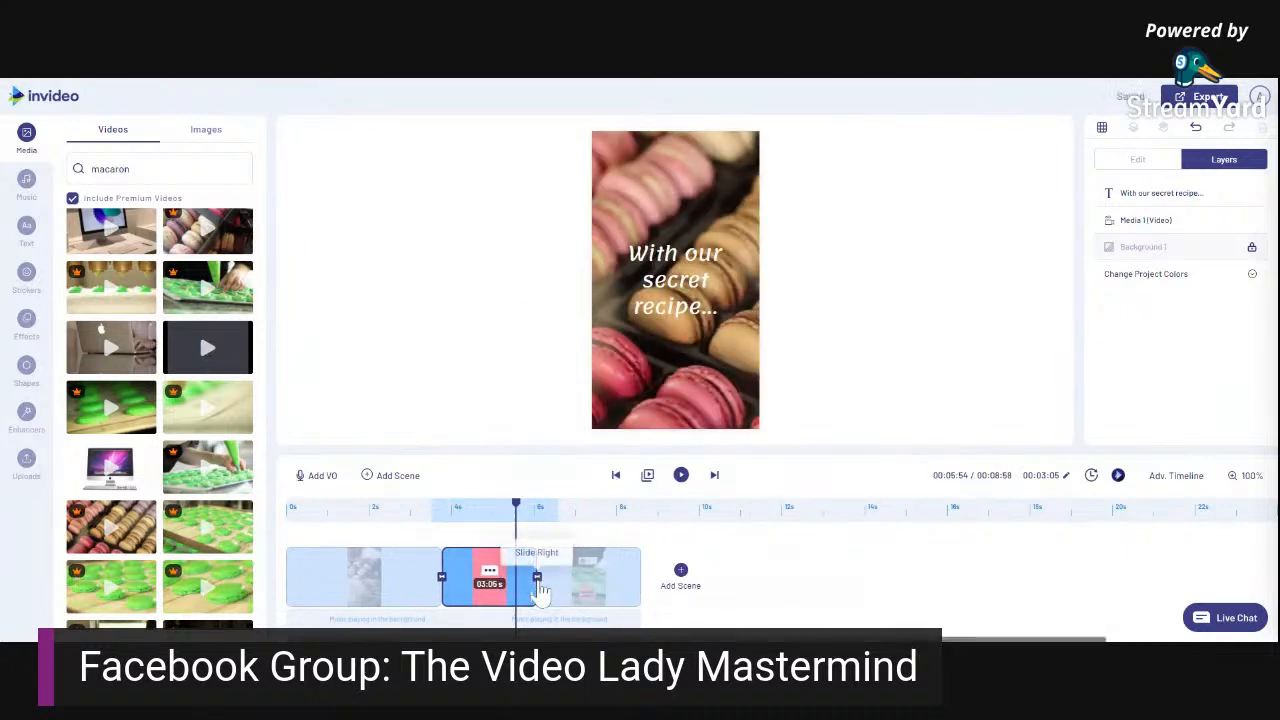
Apply the Diagonal Light transition between the second and third scenes and preview all scenes.
left_click(538, 585)
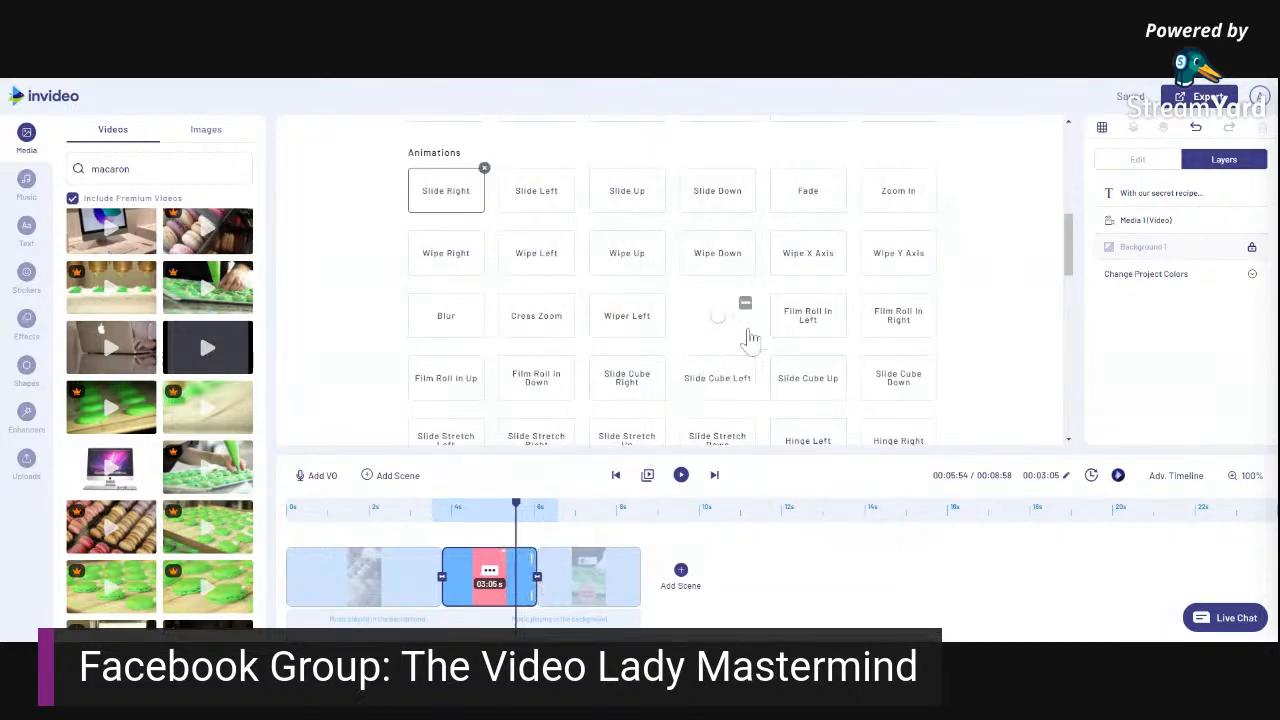
scroll(760, 340, "down", 2)
scroll(790, 330, "down", 5)
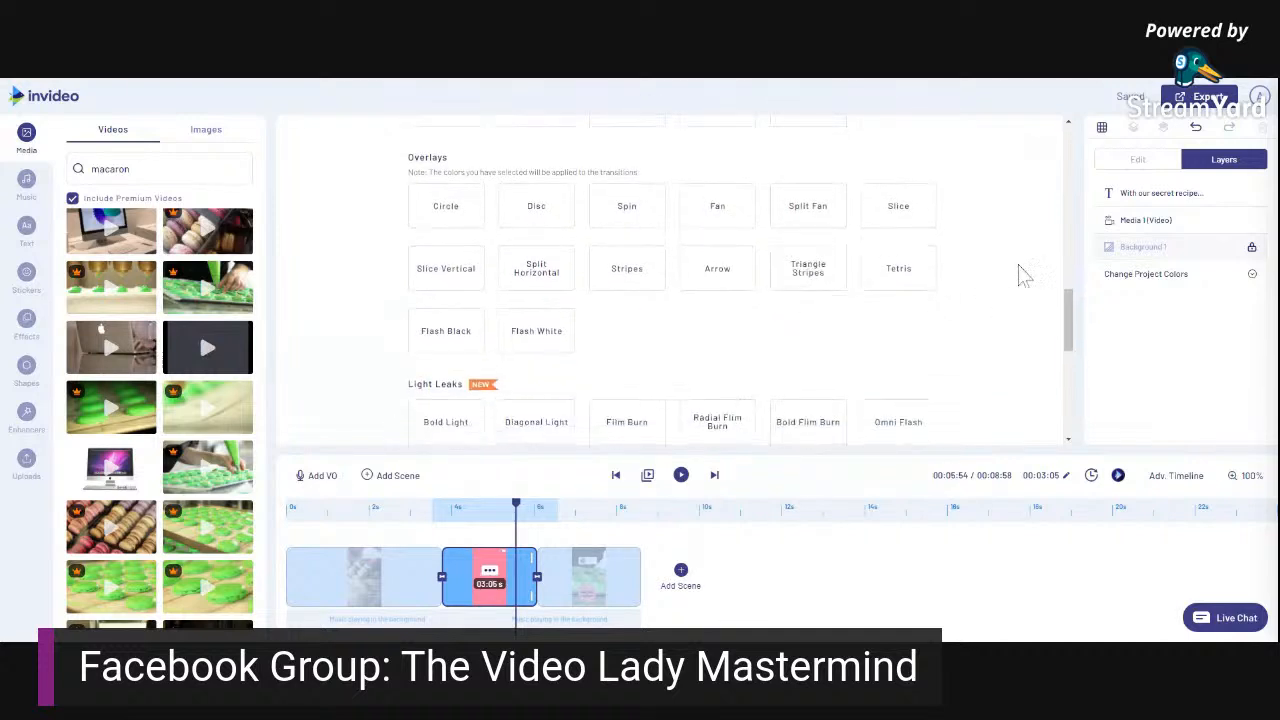
scroll(714, 345, "down", 3)
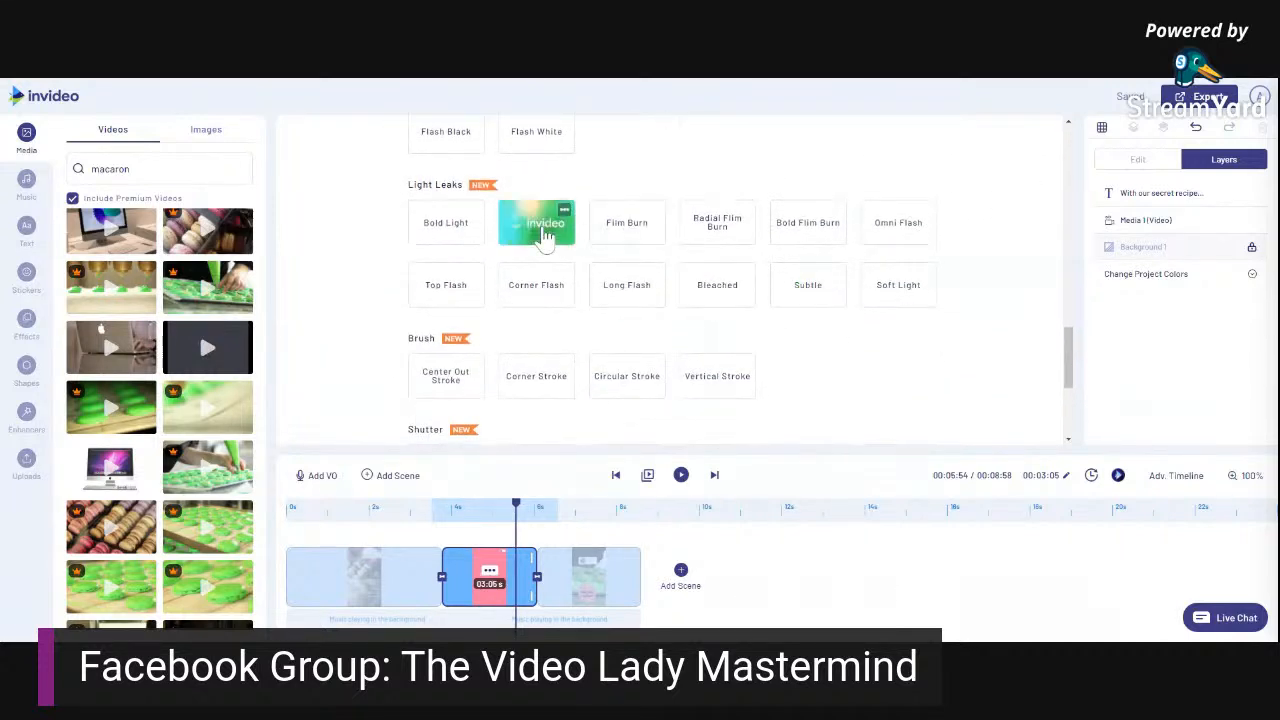
left_click(543, 230)
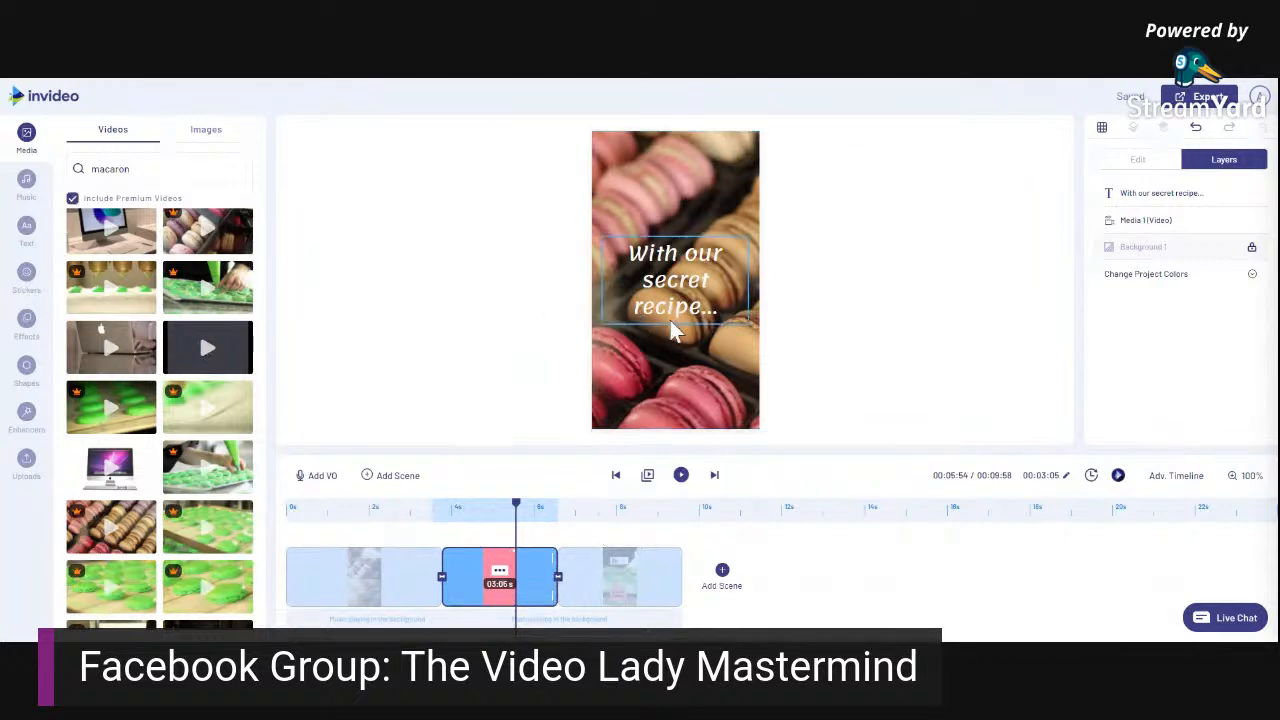
left_click(649, 479)
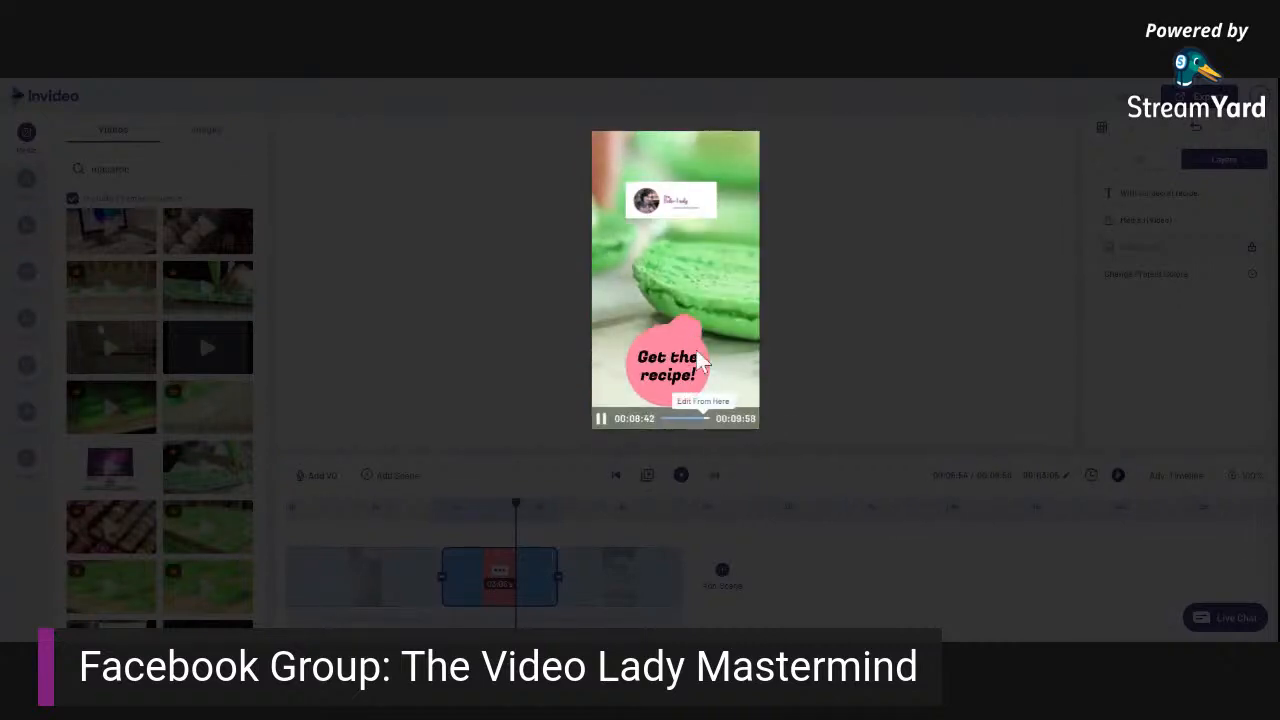
left_click(614, 488)
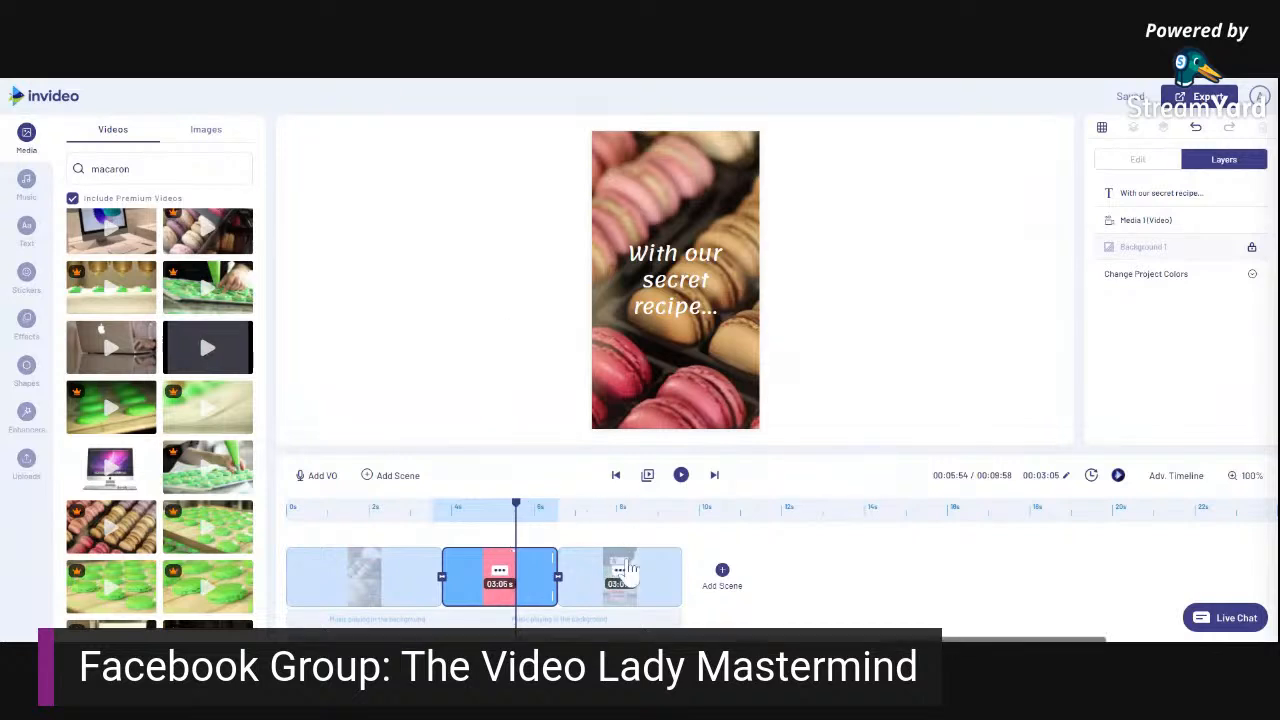
Select the last scene and look through the CTA stickers for a swipe-up design.
left_click(668, 578)
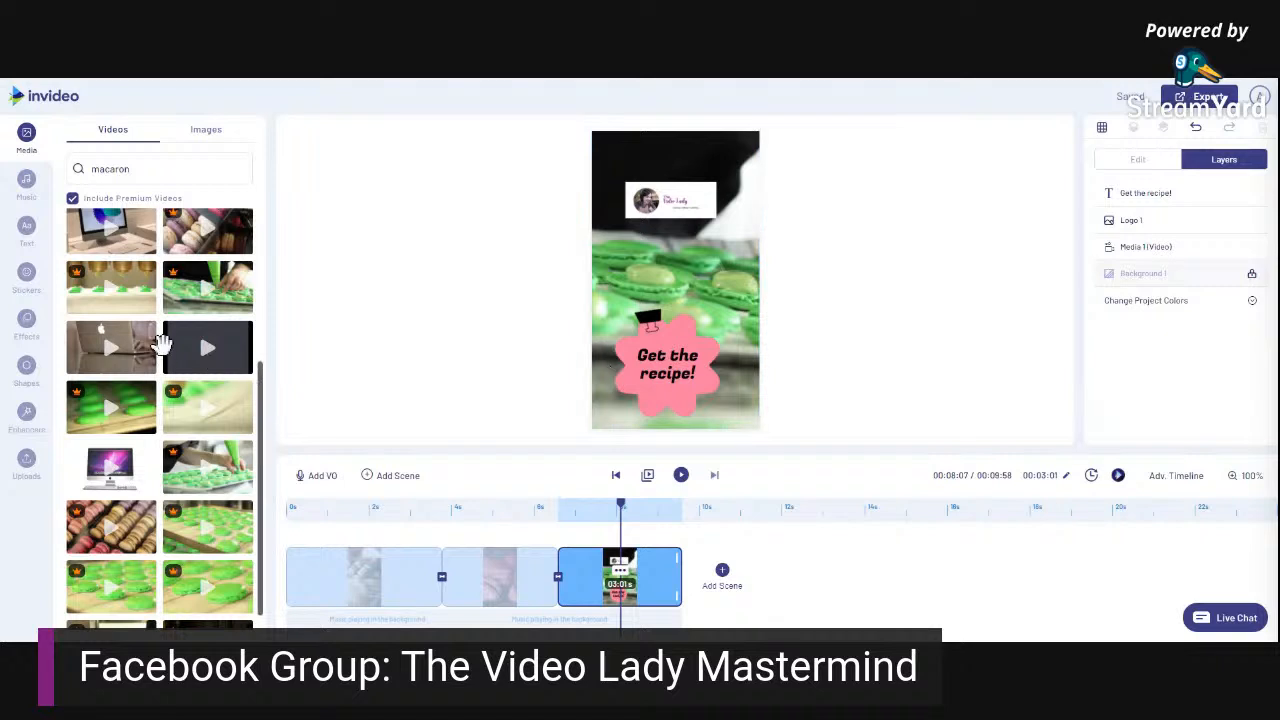
left_click(28, 284)
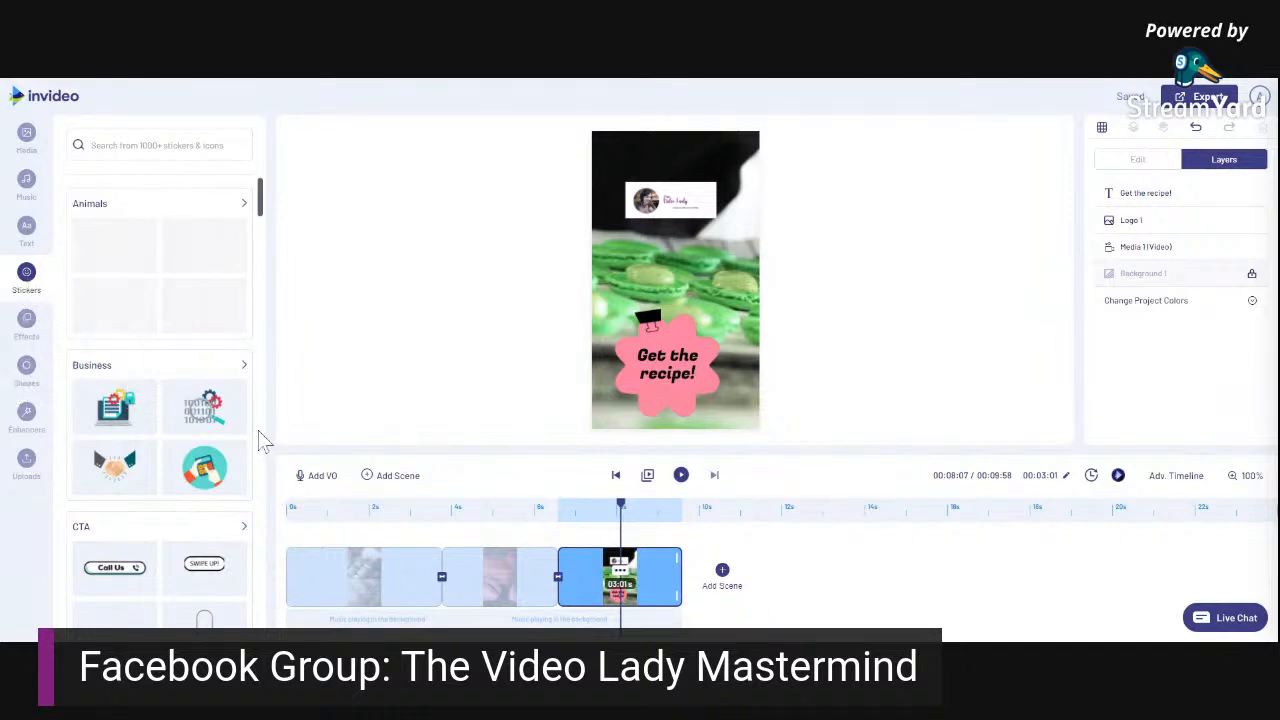
scroll(120, 331, "down", 5)
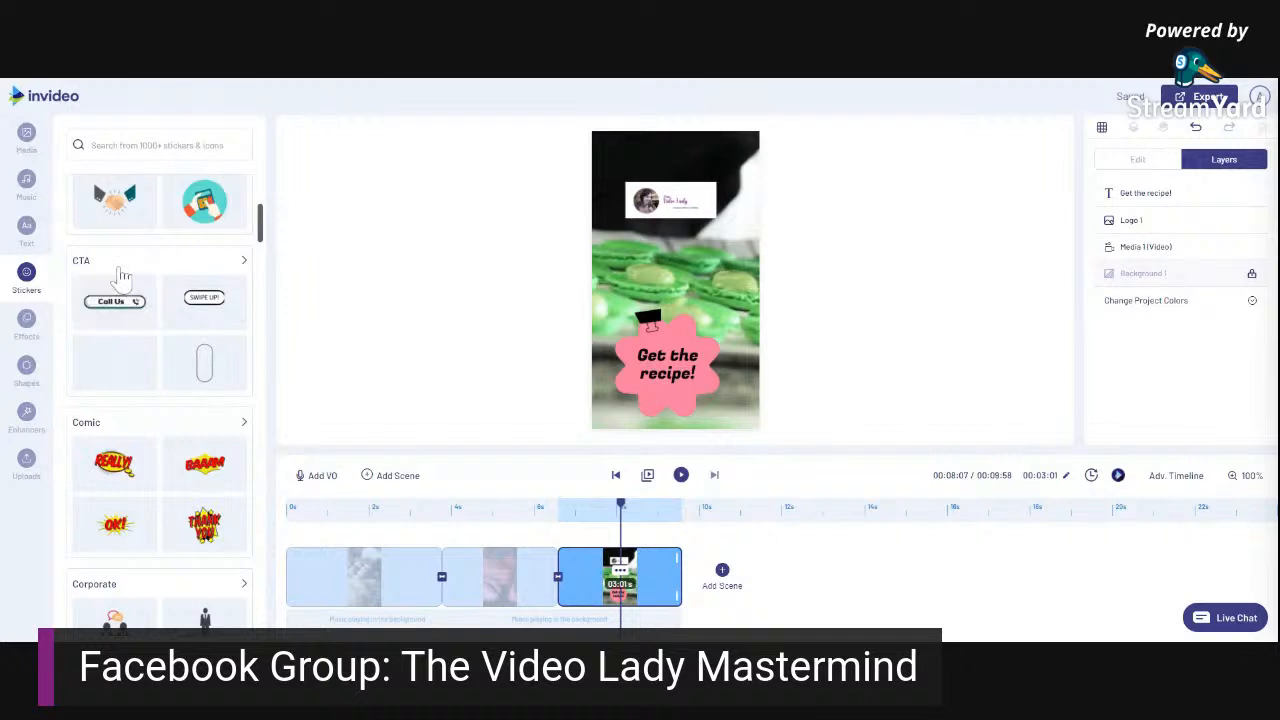
left_click(82, 262)
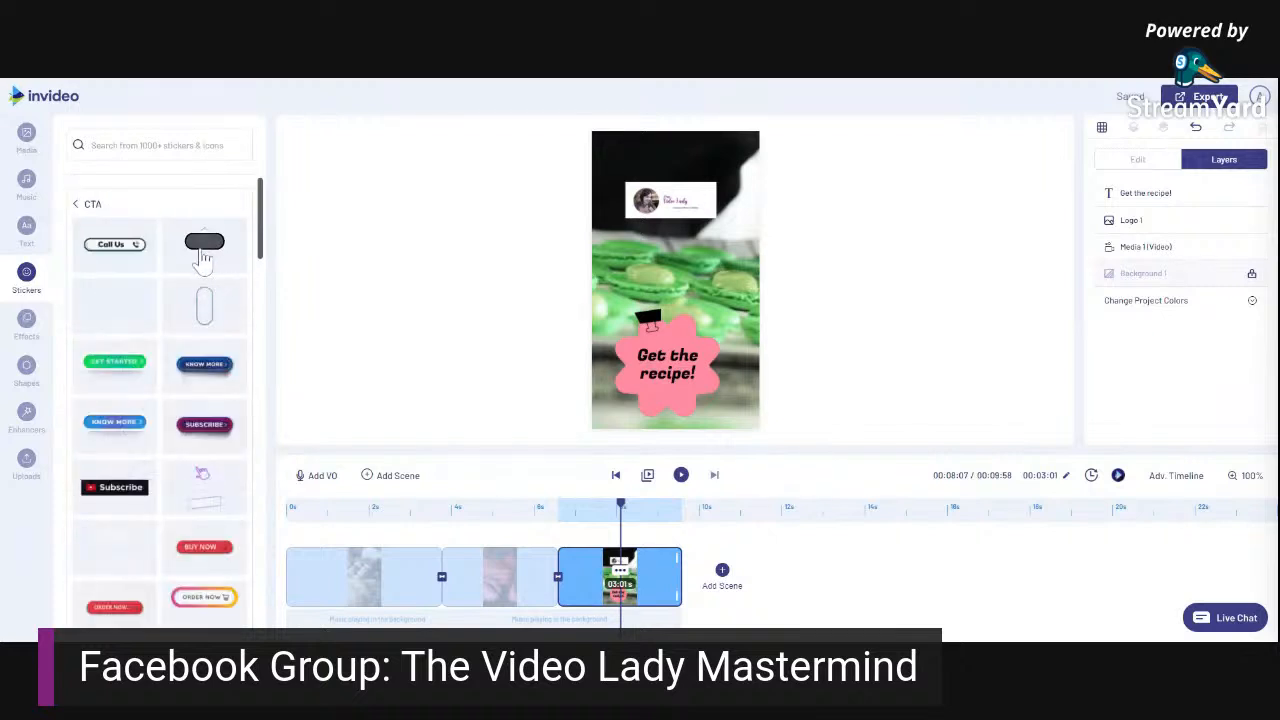
scroll(203, 287, "down", 3)
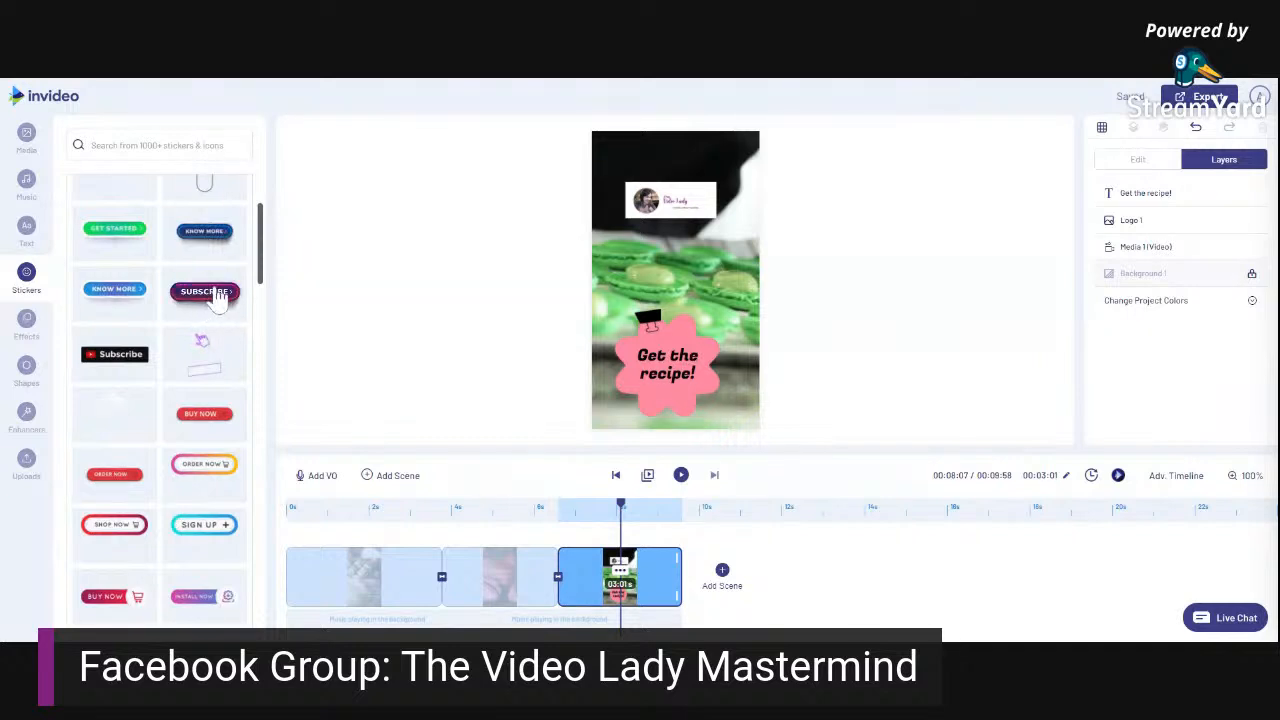
scroll(230, 320, "down", 5)
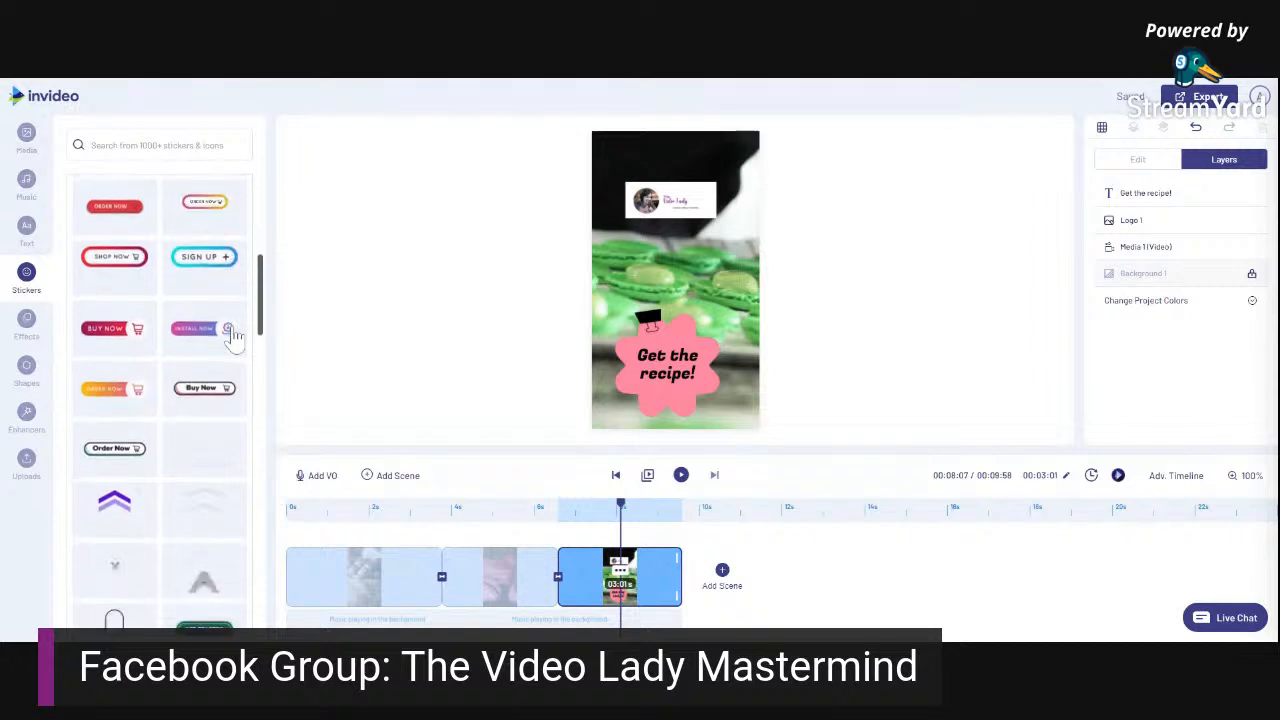
scroll(232, 338, "down", 3)
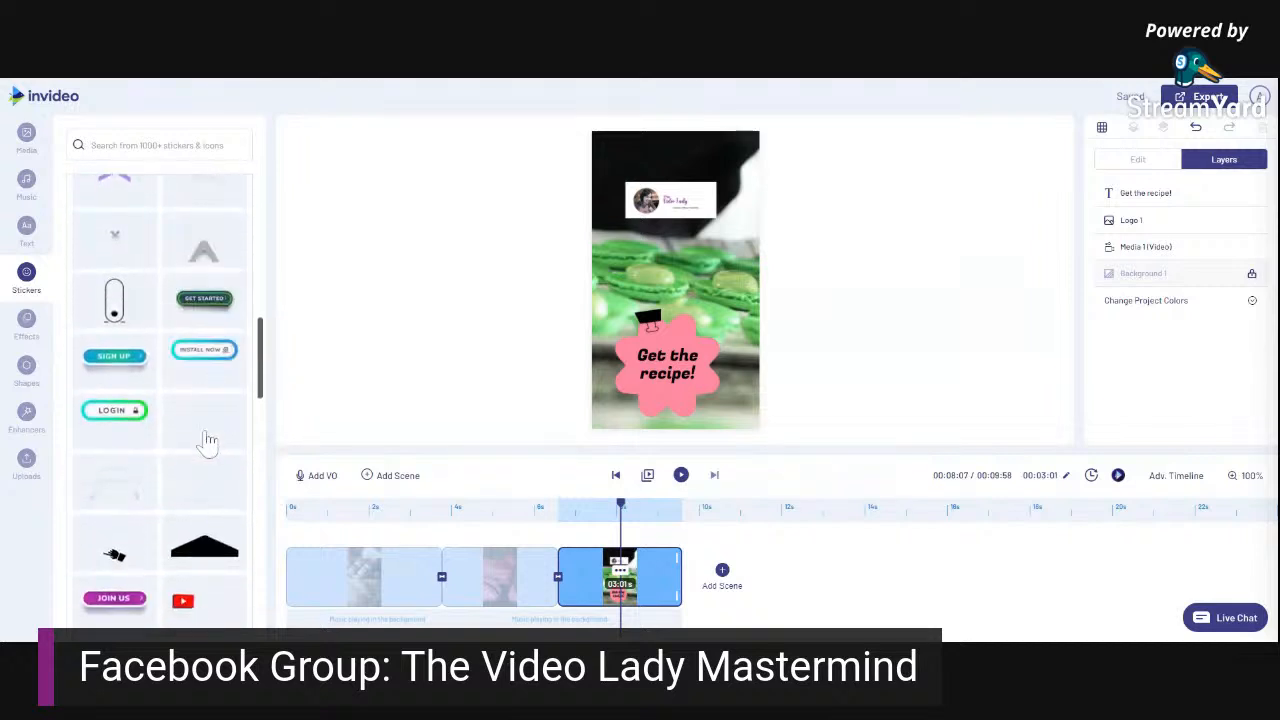
scroll(130, 440, "down", 1)
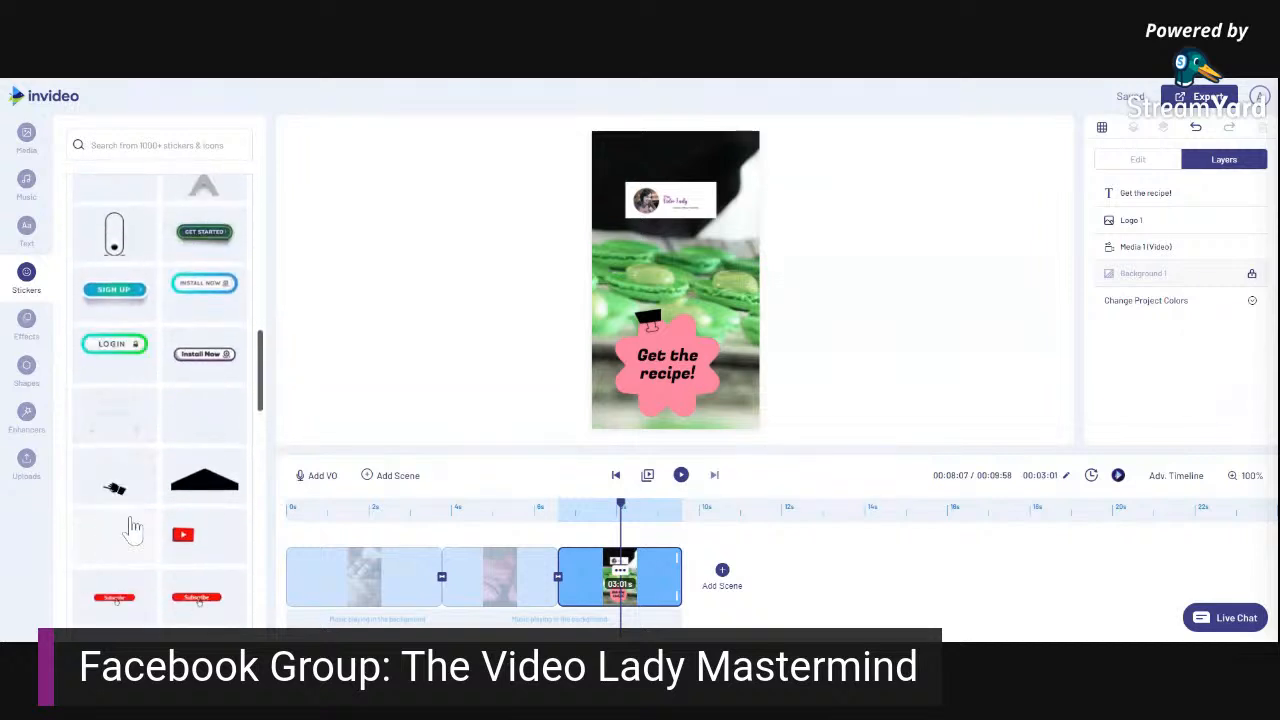
scroll(155, 530, "down", 4)
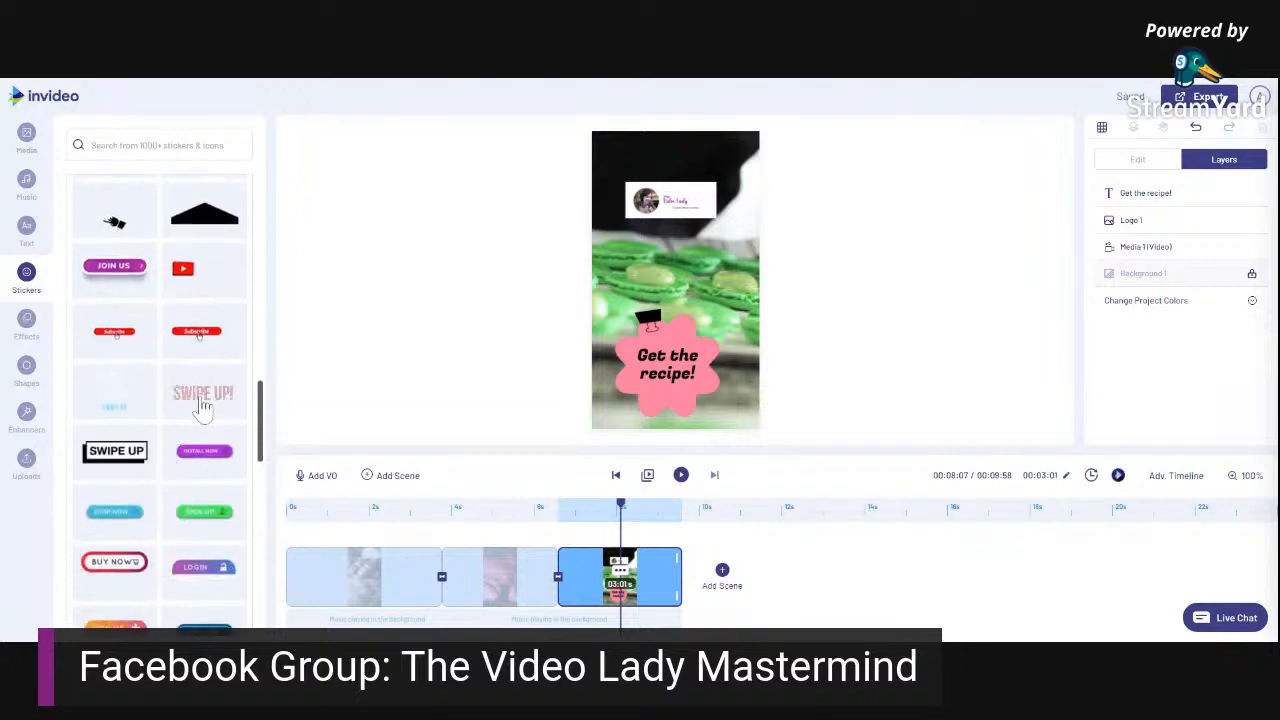
Replace the last scene's "Get the recipe!" caption with the pink "SWIPE UP!" CTA sticker.
left_click(651, 353)
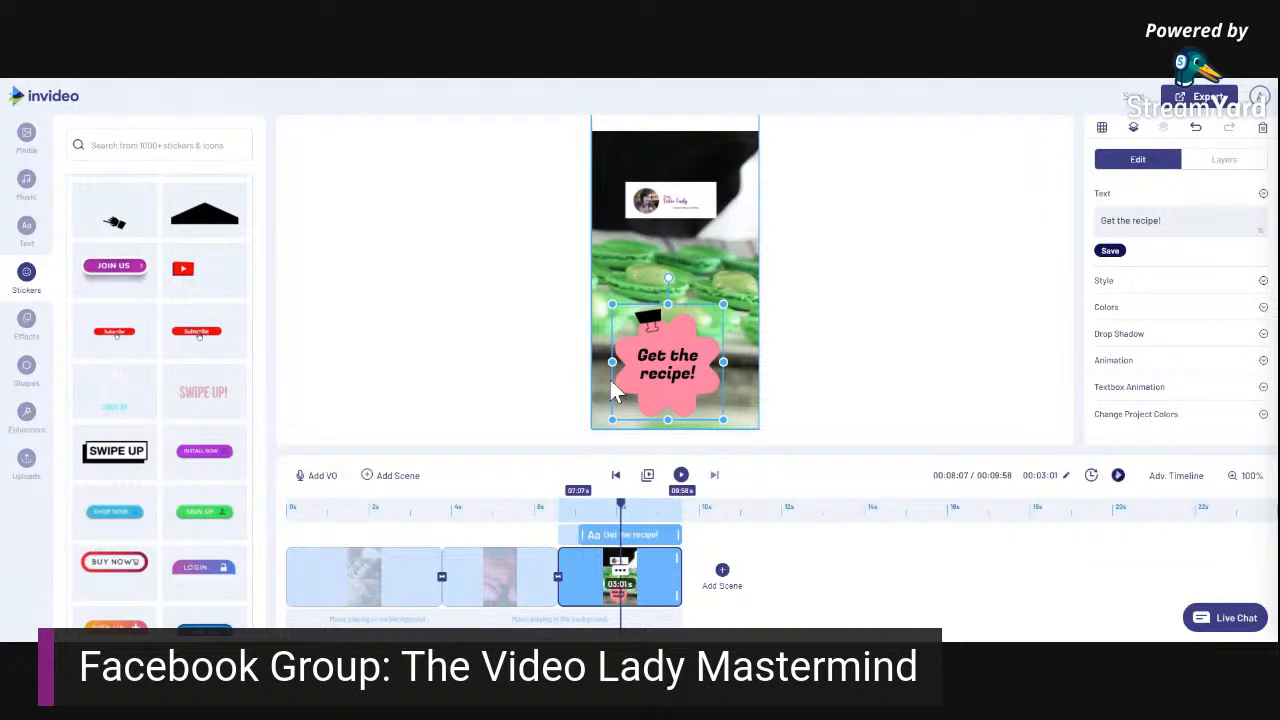
key("Delete")
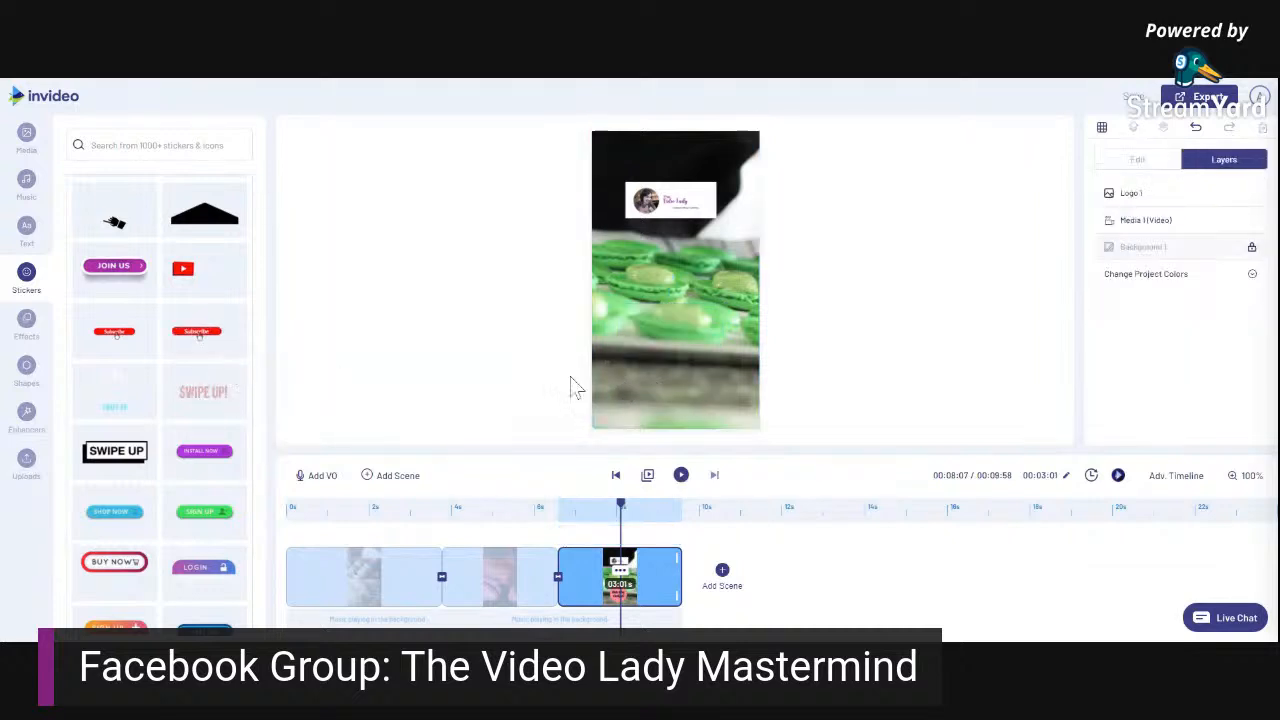
left_click(214, 399)
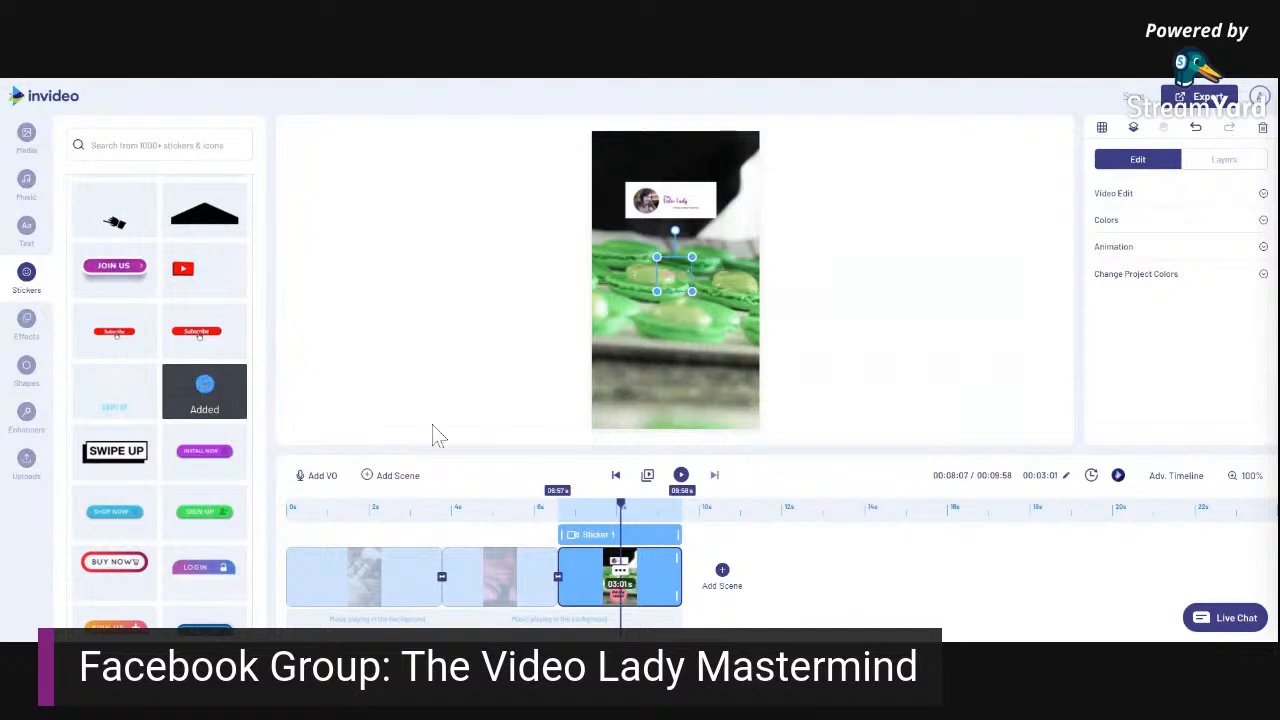
Enlarge the "SWIPE UP!" sticker to nearly the scene's width, place its text near the lower edge, and preview the scene.
left_click_drag(656, 291, 471, 360)
left_click(560, 373)
left_click_drag(634, 364, 697, 412)
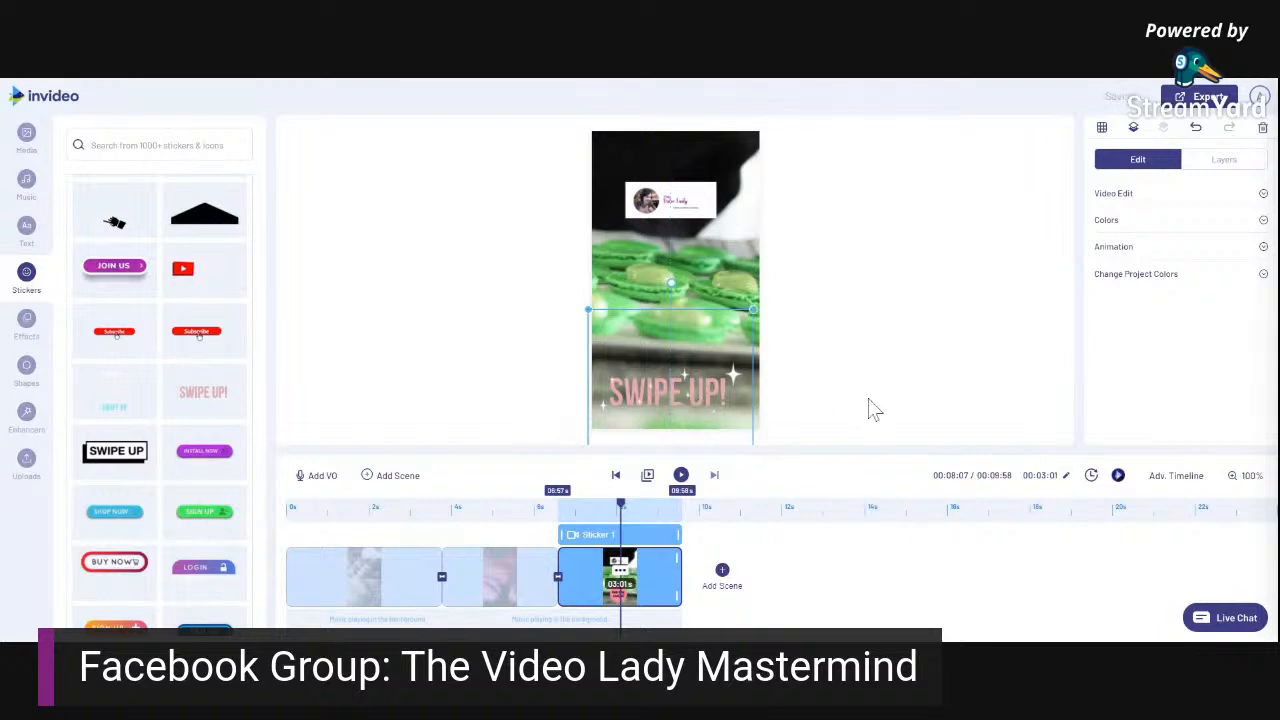
left_click(870, 403)
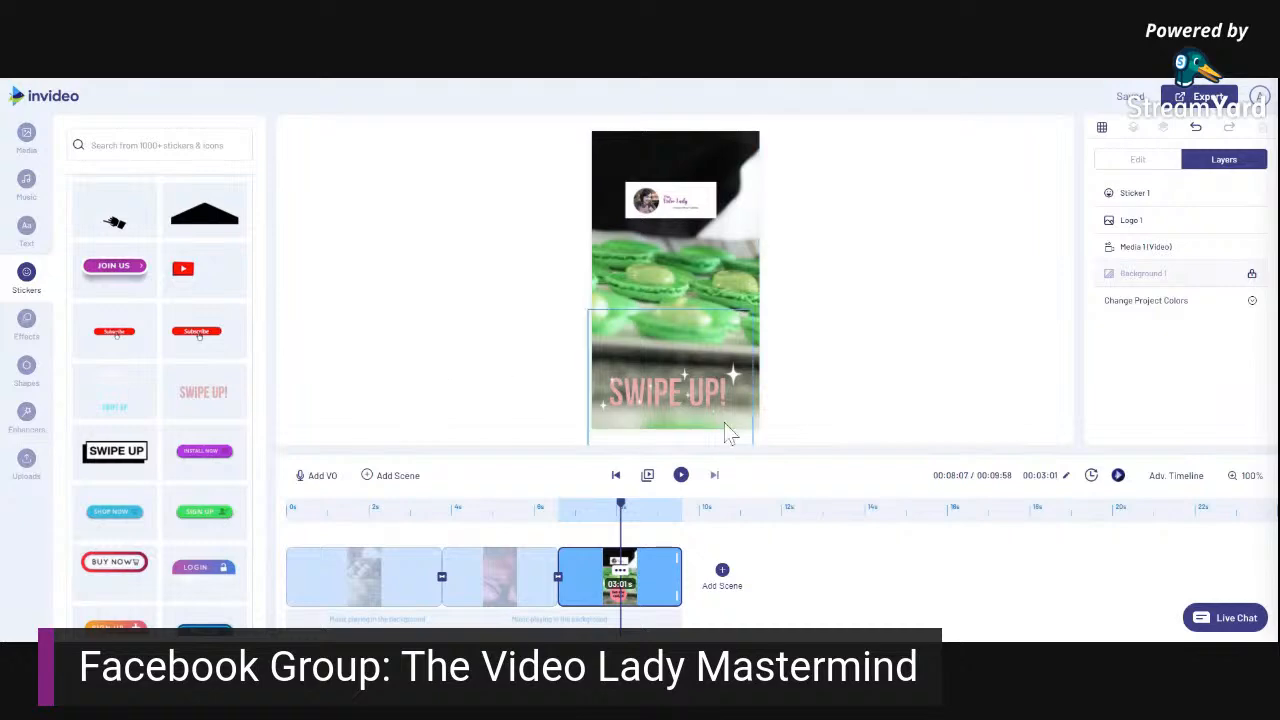
left_click(680, 475)
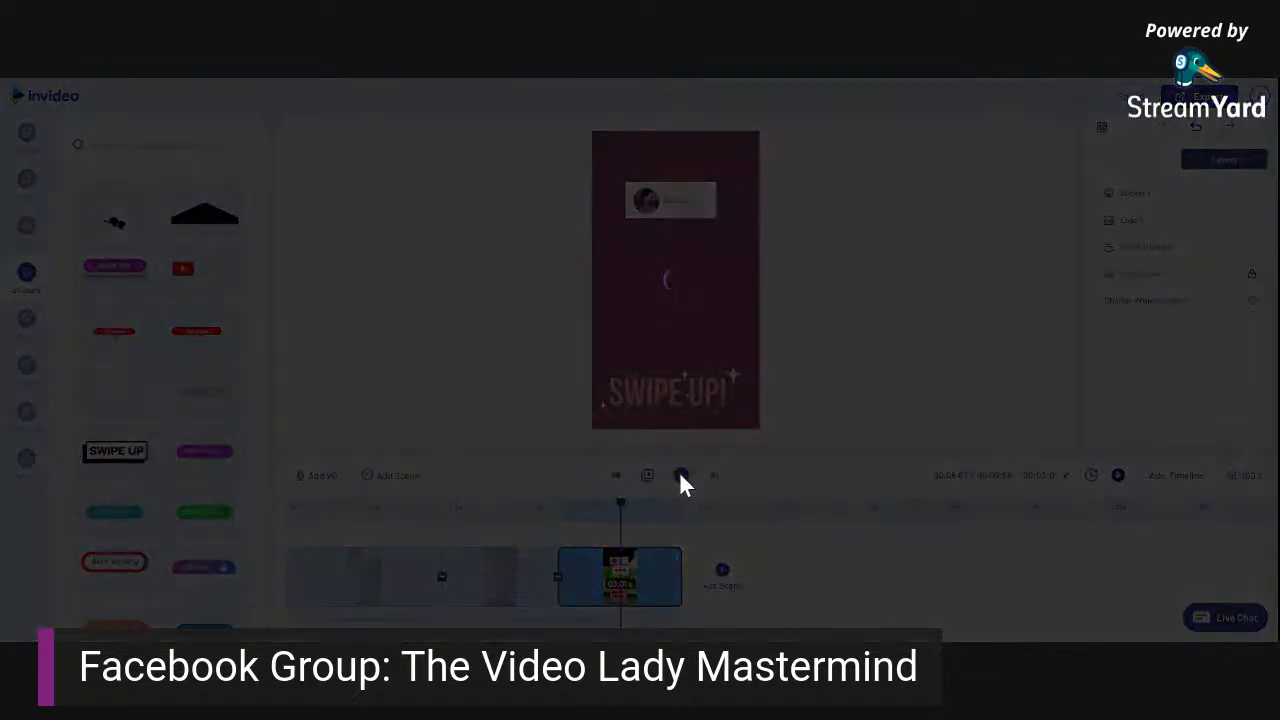